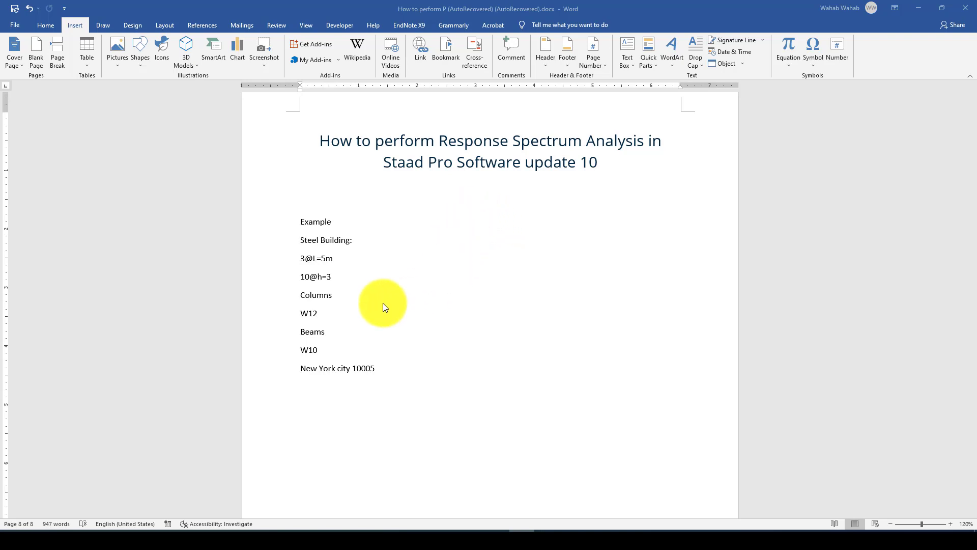
Review the steel building example's bay spacing, storey heights, and column and beam sections in the document.
scroll(303, 250, "up", 2, "ctrl")
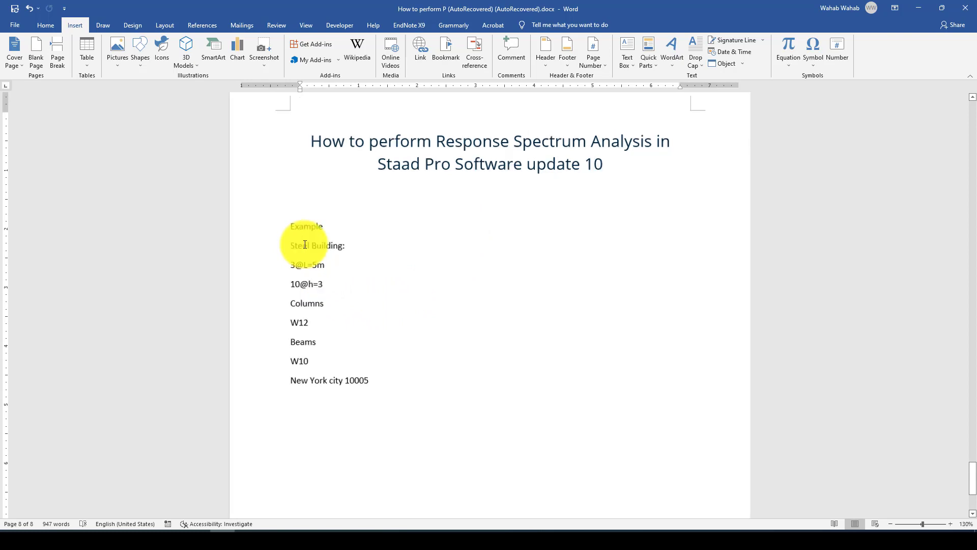
scroll(283, 266, "up", 2, "ctrl")
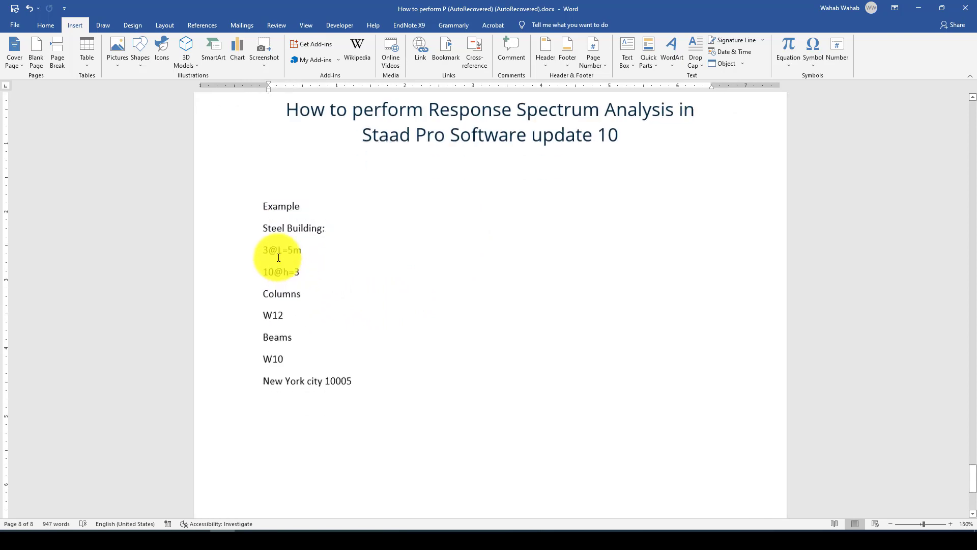
scroll(272, 258, "down", 1)
scroll(268, 261, "up", 1)
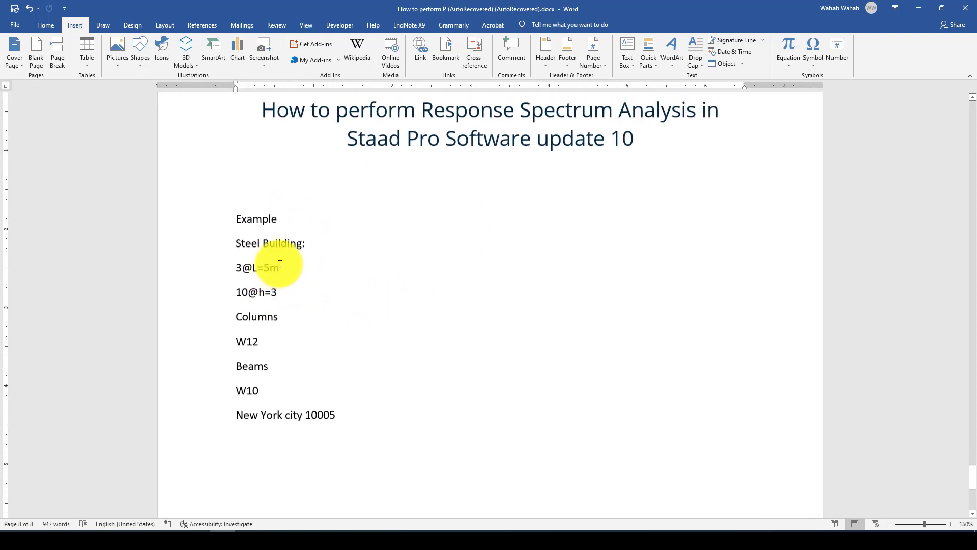
scroll(246, 268, "down", 1)
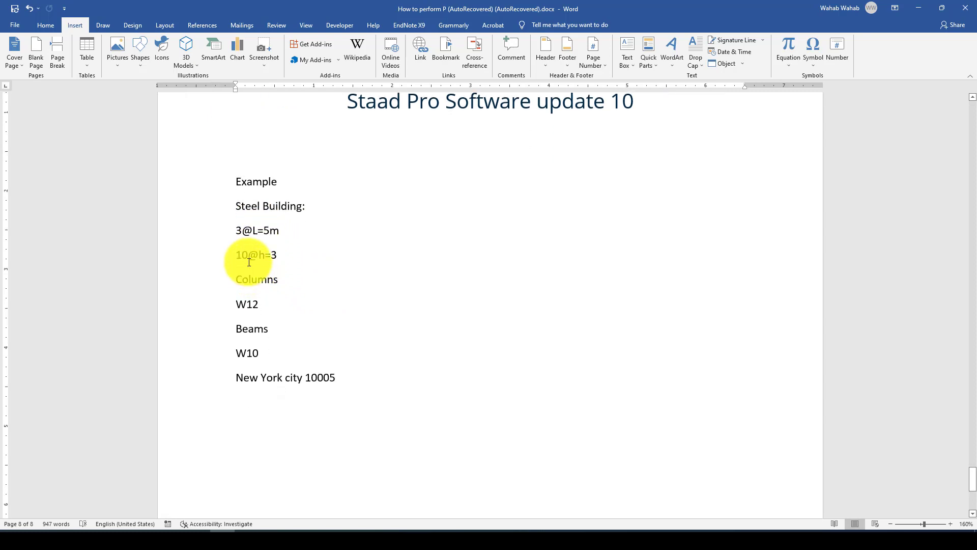
scroll(243, 247, "up", 1, "ctrl")
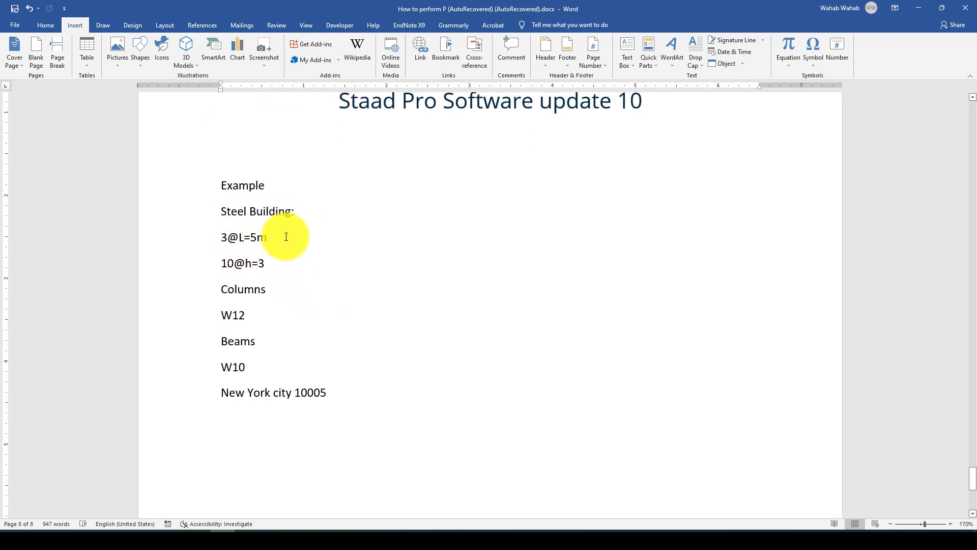
left_click_drag(220, 240, 273, 254)
left_click(265, 259)
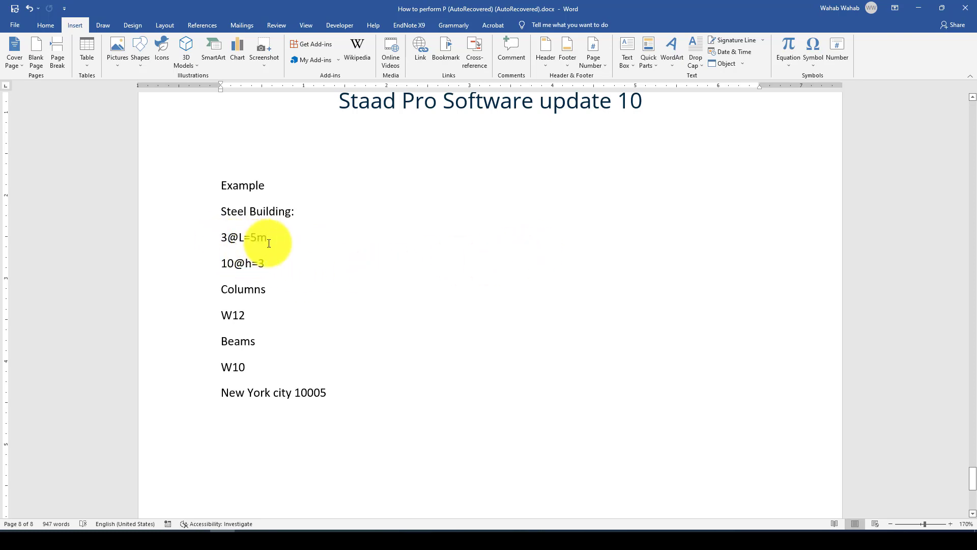
left_click_drag(218, 262, 261, 261)
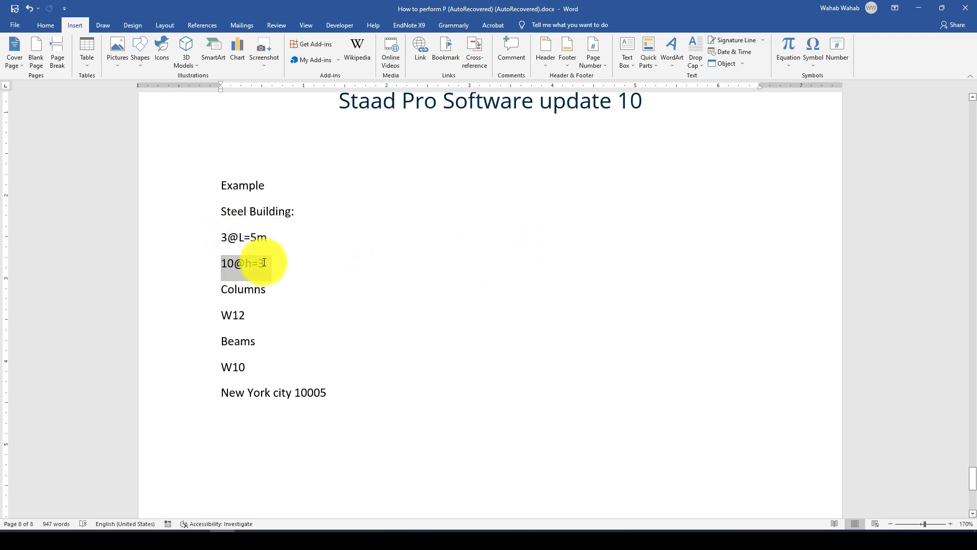
left_click(218, 266)
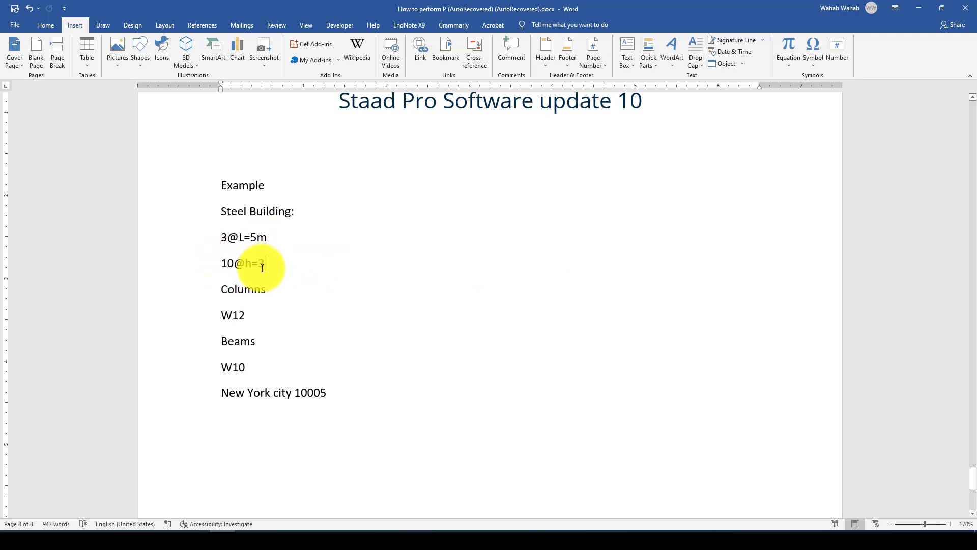
scroll(261, 266, "down", 1)
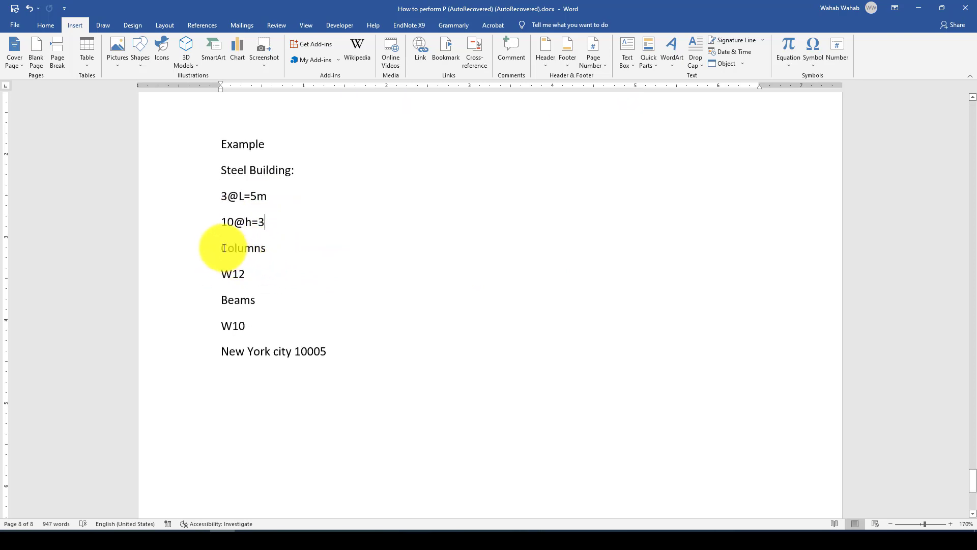
double_click(245, 248)
left_click(250, 274)
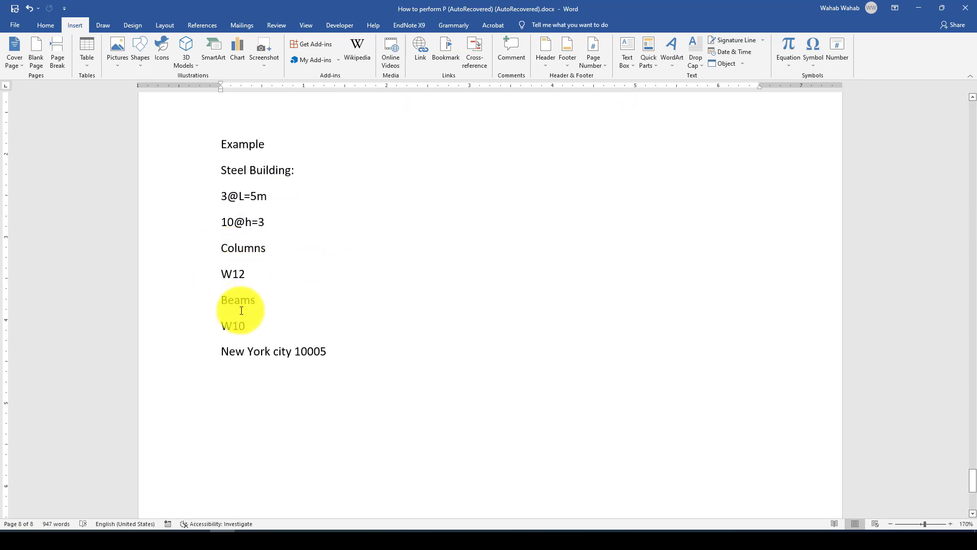
left_click_drag(213, 326, 255, 332)
Add a "Bracing" line with the section "W6" below it, after the beam section W10.
left_click(255, 332)
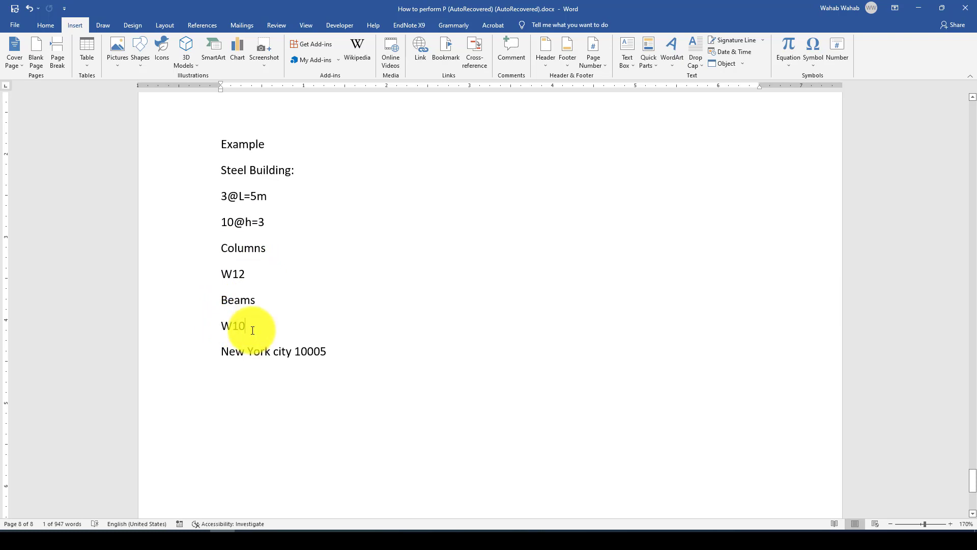
key("Return")
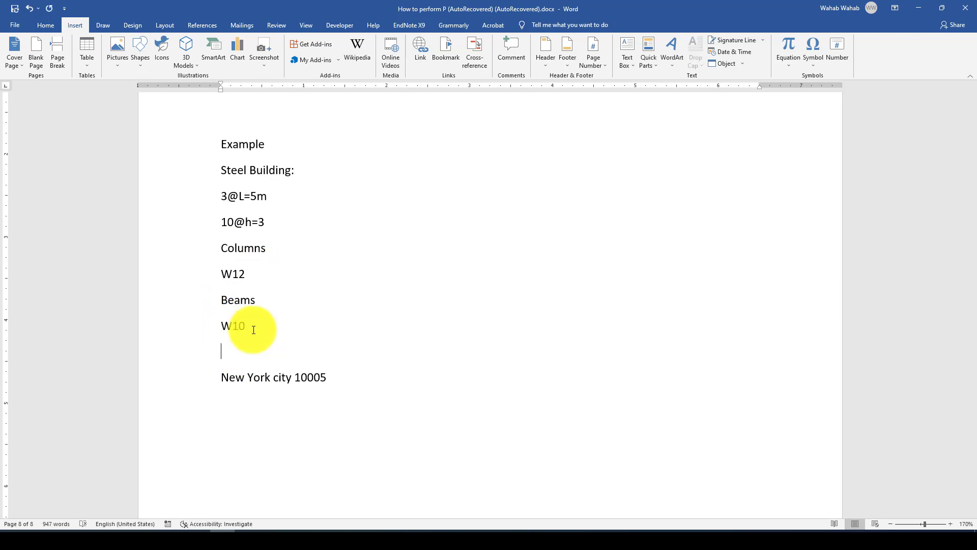
type("Bracing")
key("Return")
type("W")
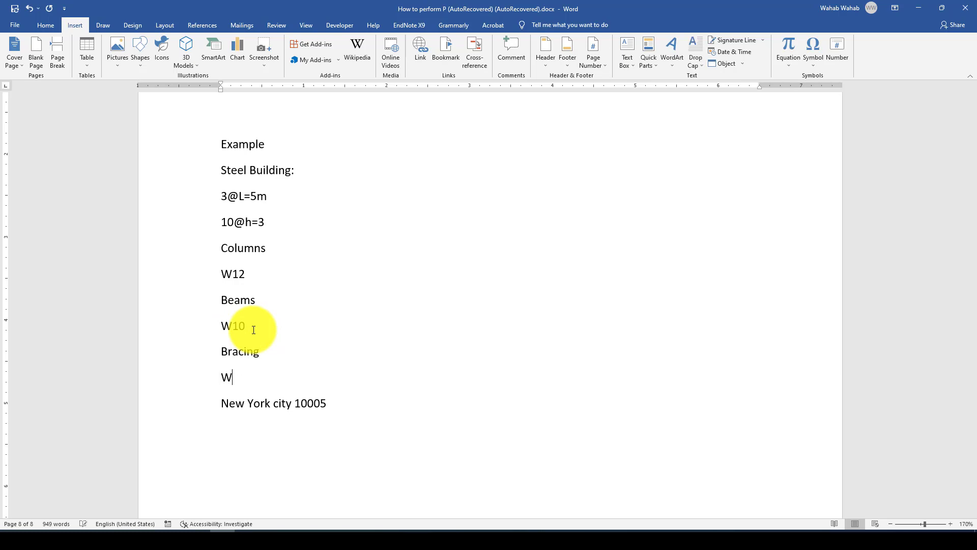
type("3")
key("BackSpace")
type("6")
key("Return")
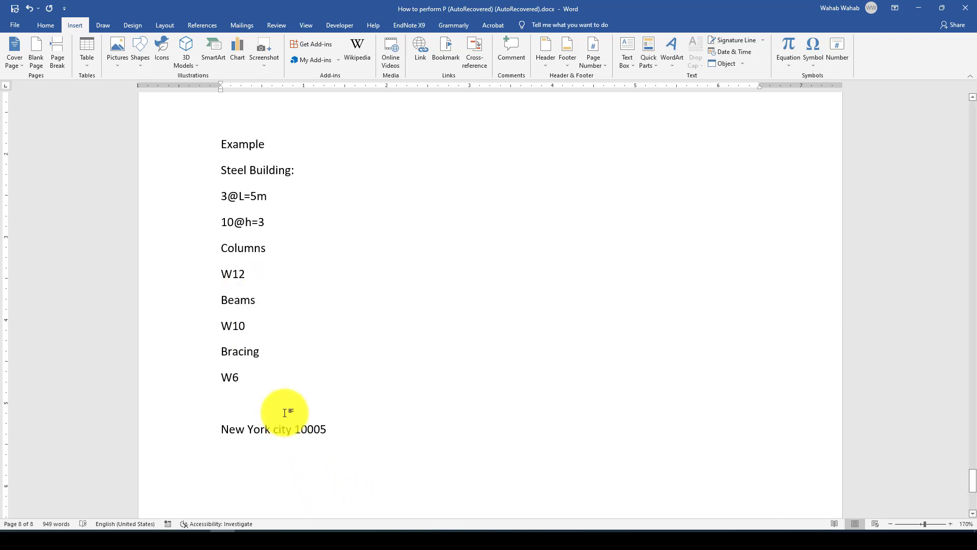
Below the bracing section, add the lines "Load", "Dead& Live" and "-5kN/m2".
scroll(300, 366, "down", 1)
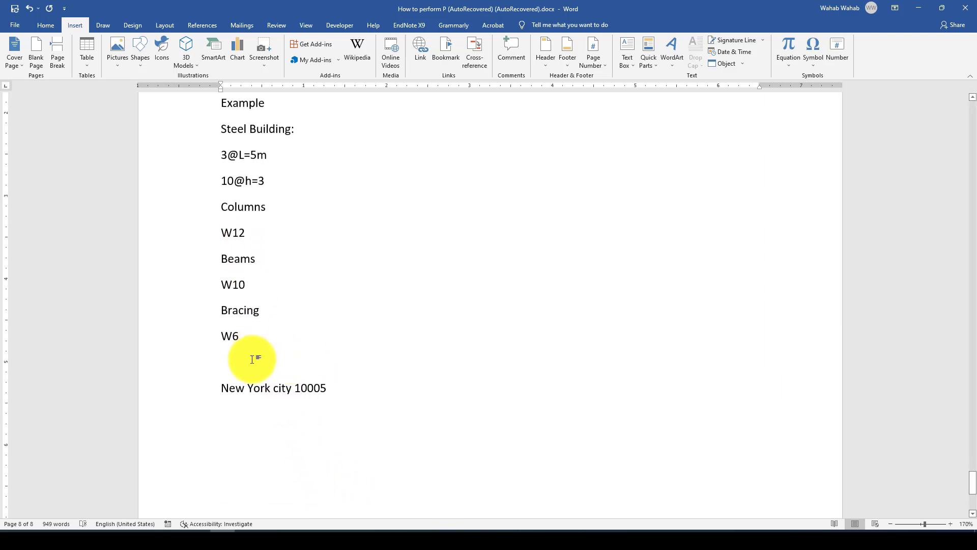
scroll(253, 357, "up", 1, "ctrl")
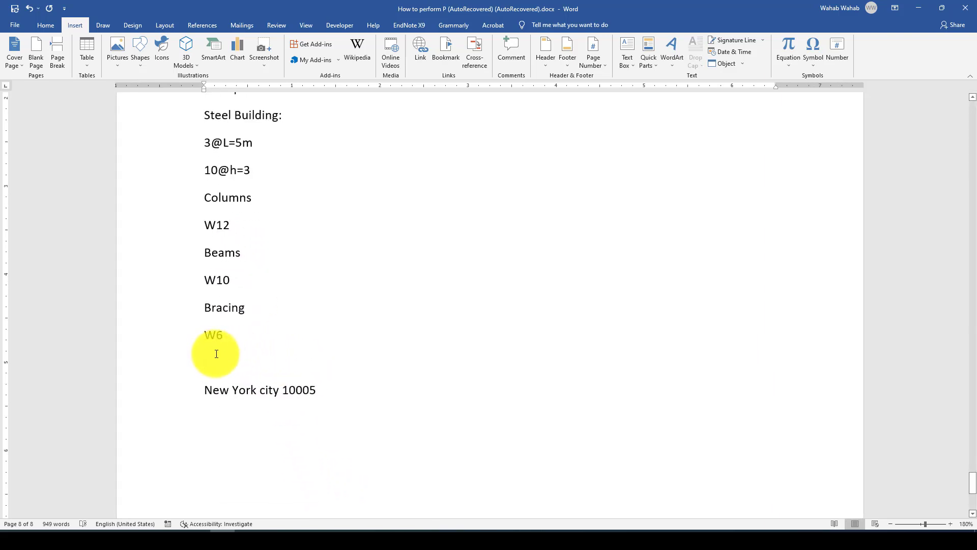
type("Load")
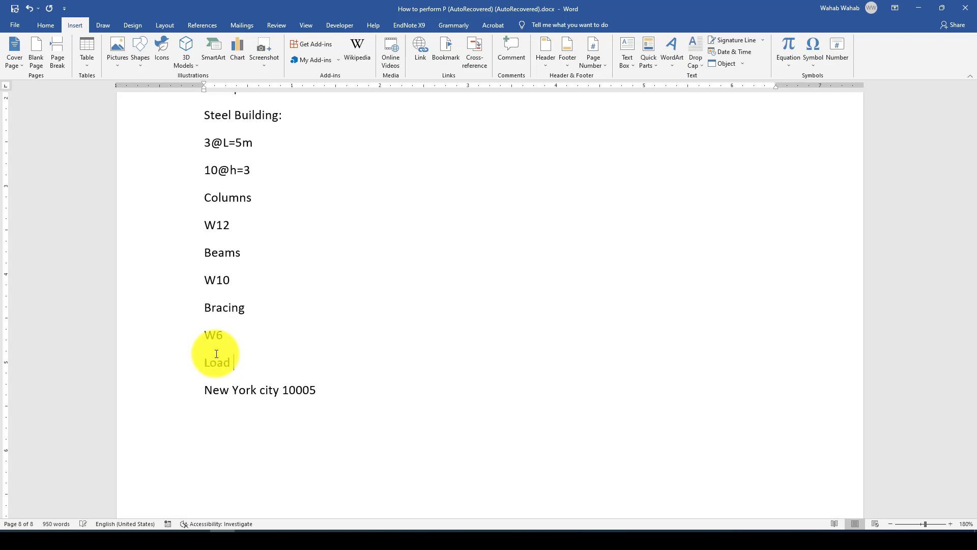
key("Return")
type("Dea")
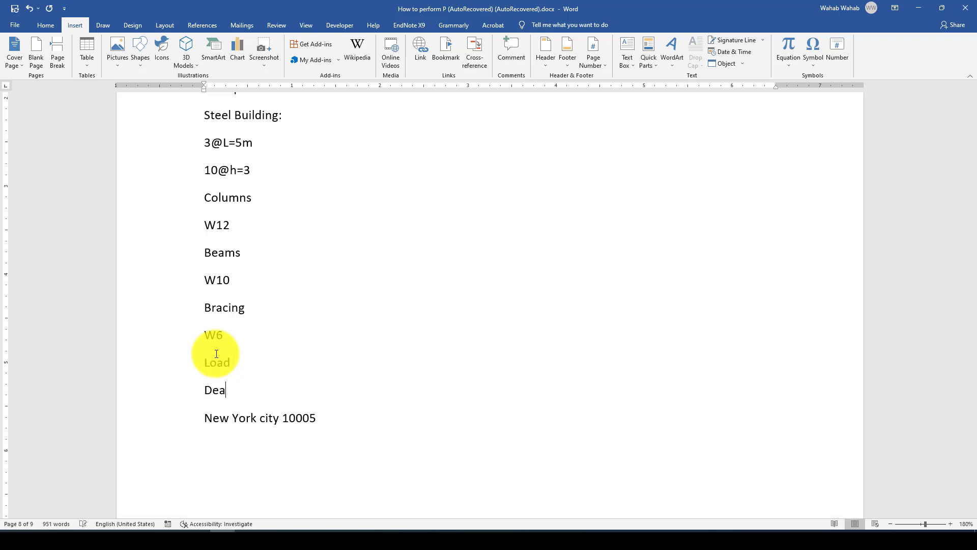
type("d& Li ve")
key("Return")
type("-5")
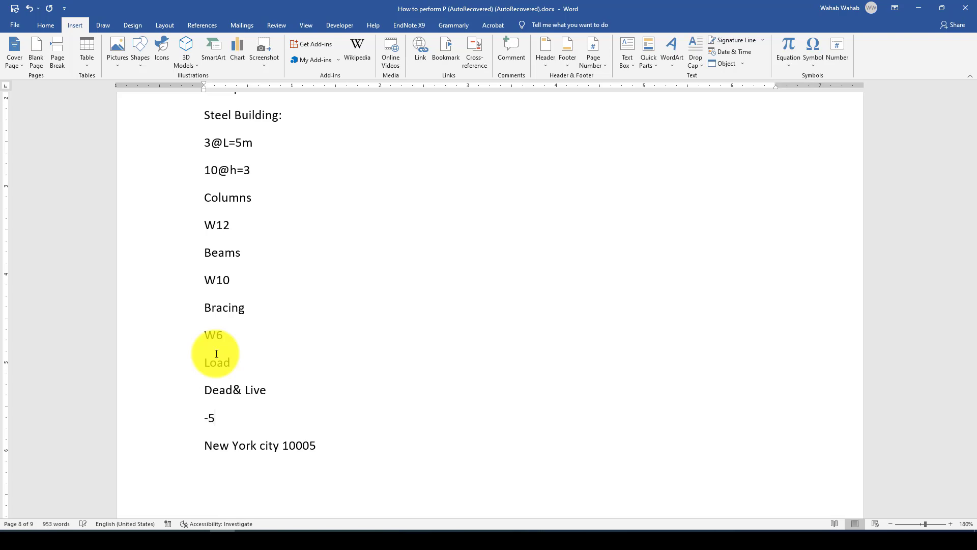
type("kN/m2")
key("Return")
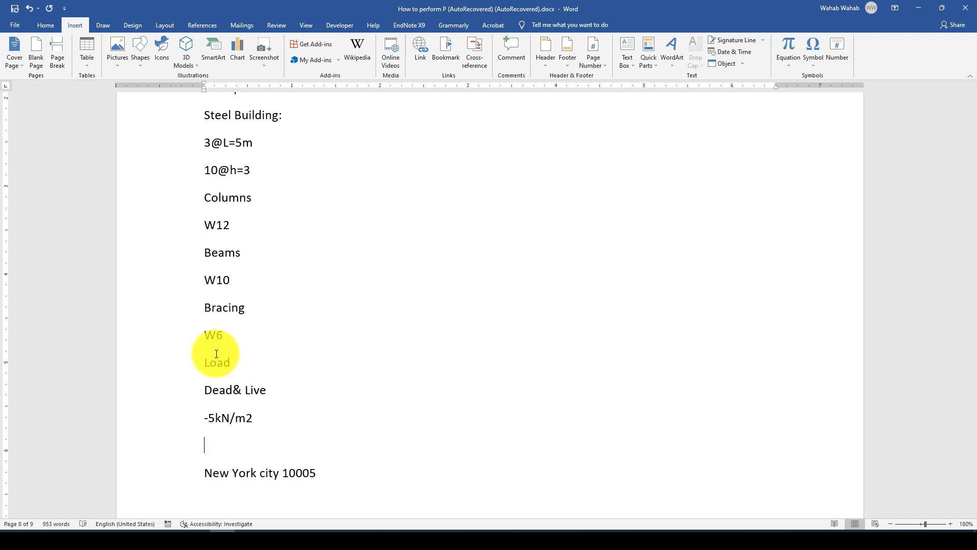
Add the line "RS parameters Ss S1" below the load value, followed by an empty line.
type("RS paramet")
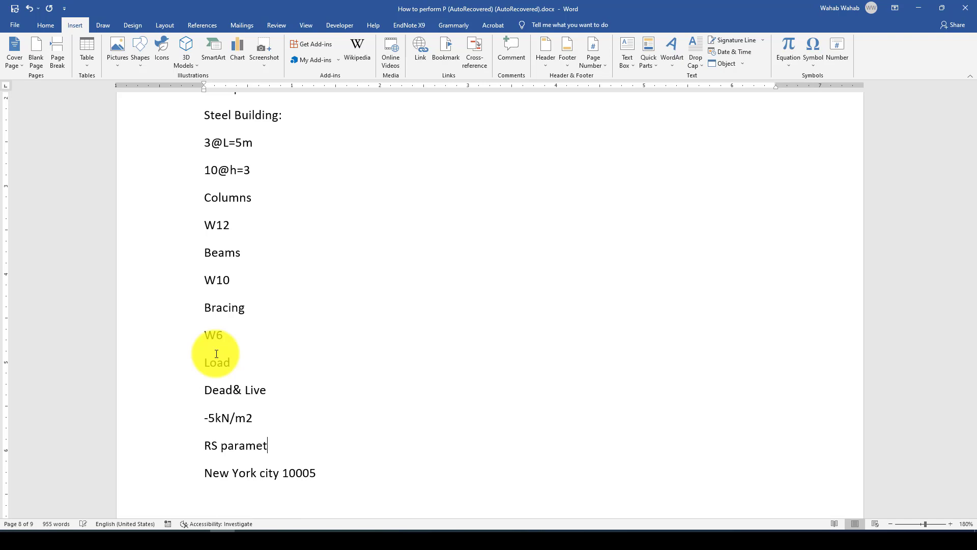
type("ers")
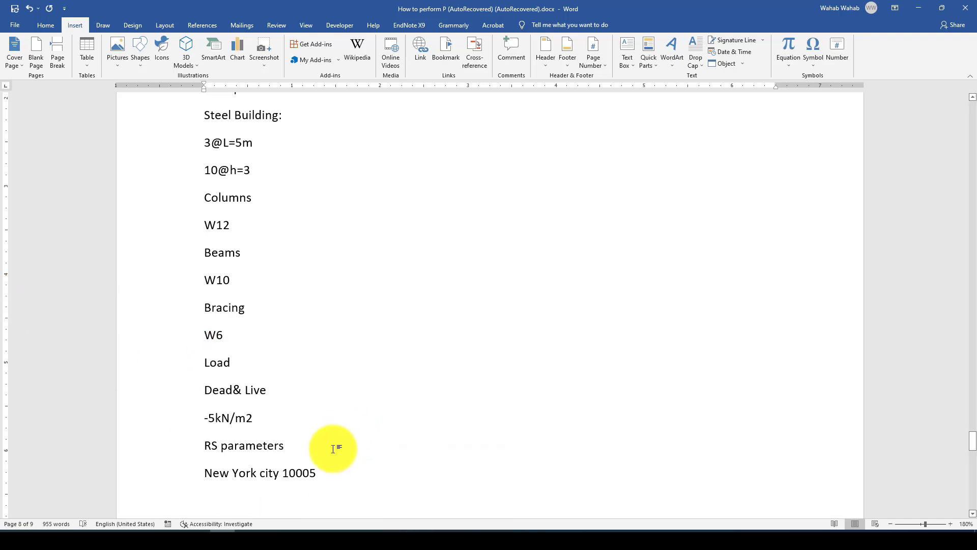
type("  S1")
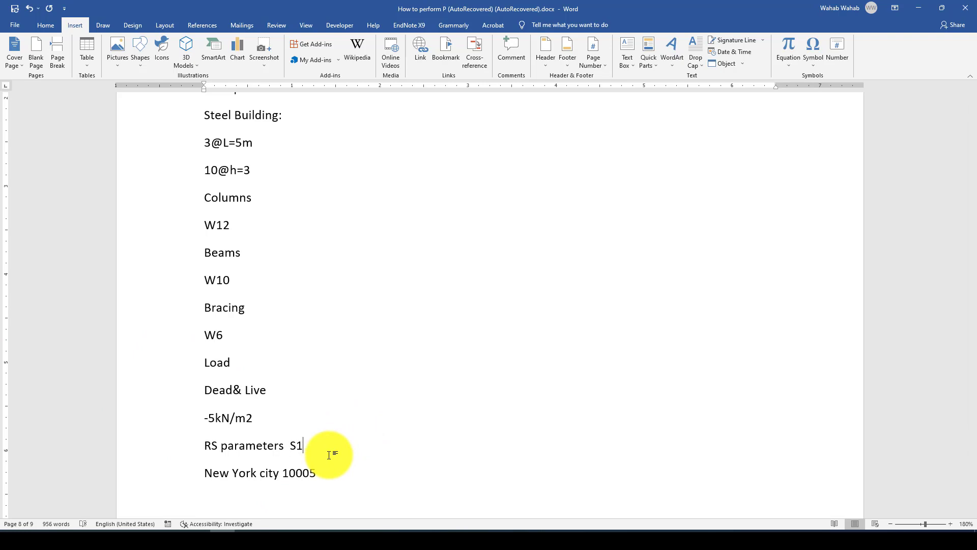
key("BackSpace")
type("s S1")
key("Return")
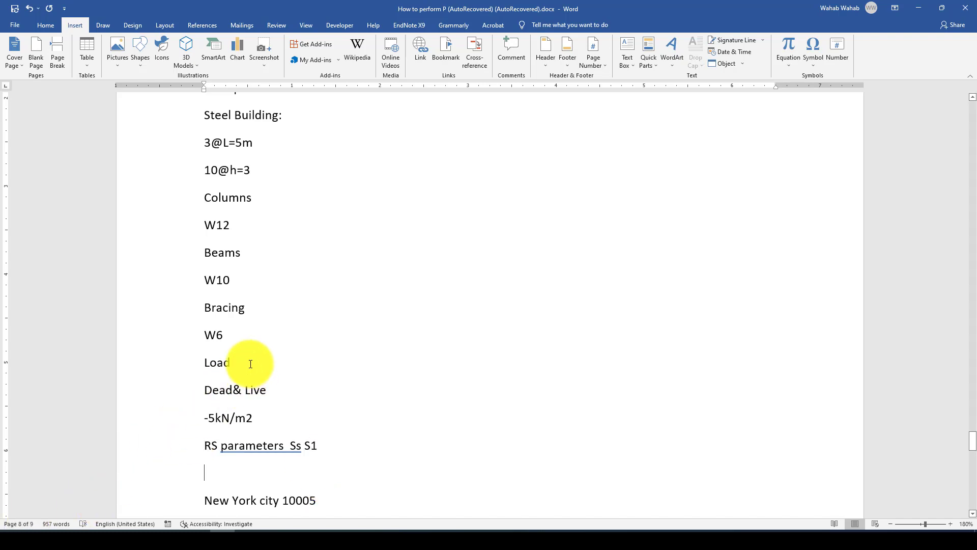
Insert "zip code" before the number in the New York city line.
scroll(251, 365, "down", 2)
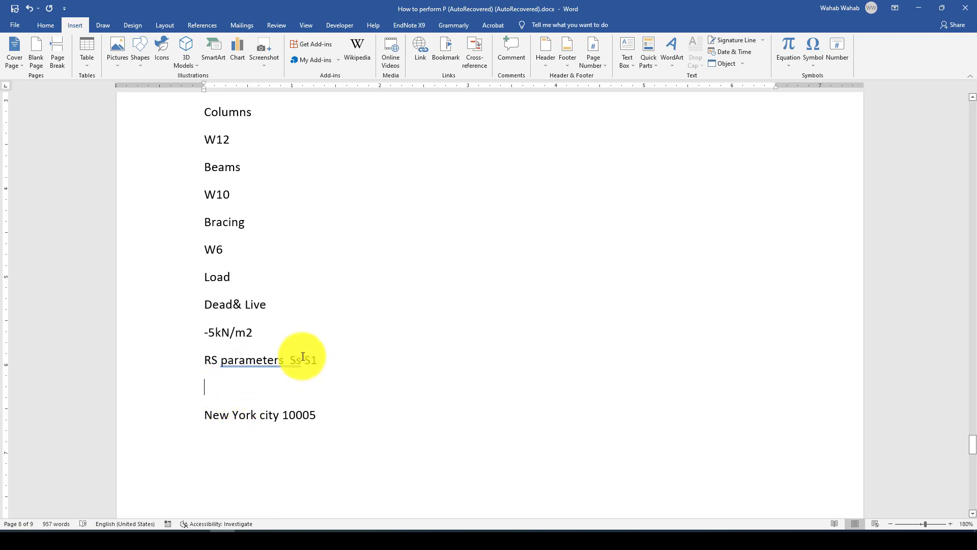
left_click_drag(290, 359, 317, 359)
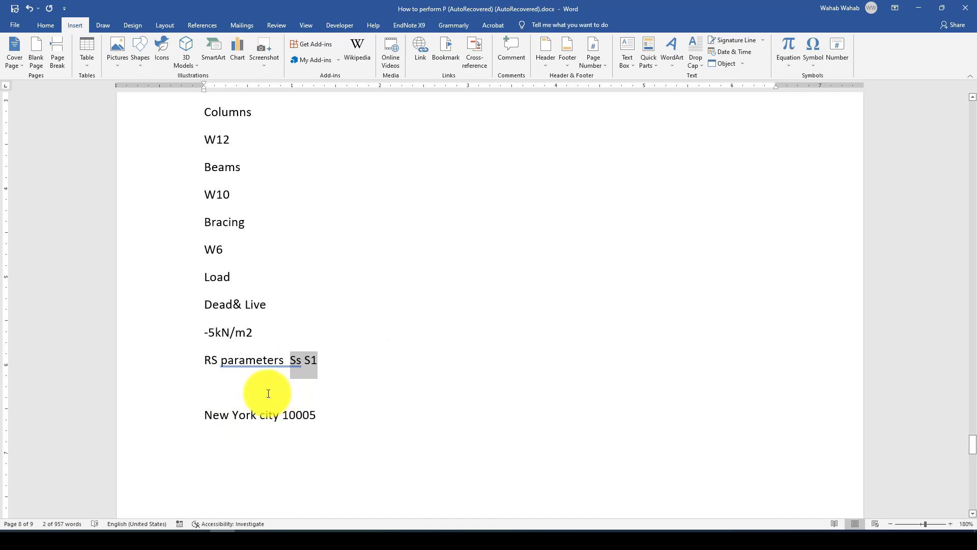
scroll(244, 399, "down", 2)
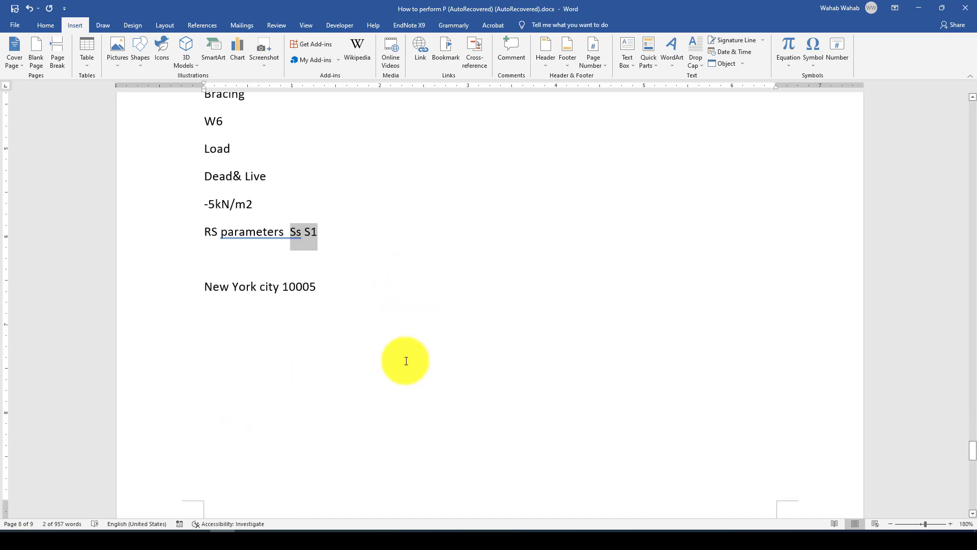
left_click_drag(326, 284, 286, 287)
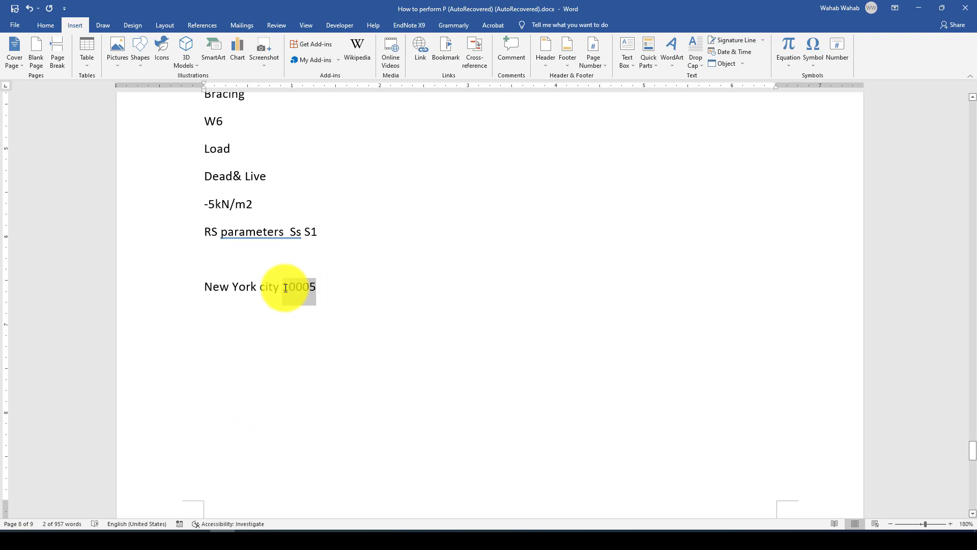
left_click(284, 288)
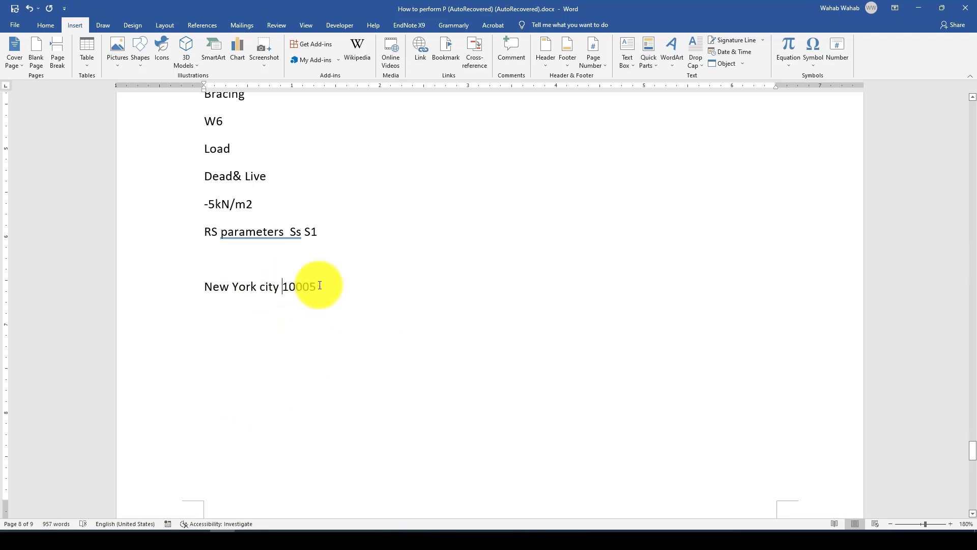
type("zip code")
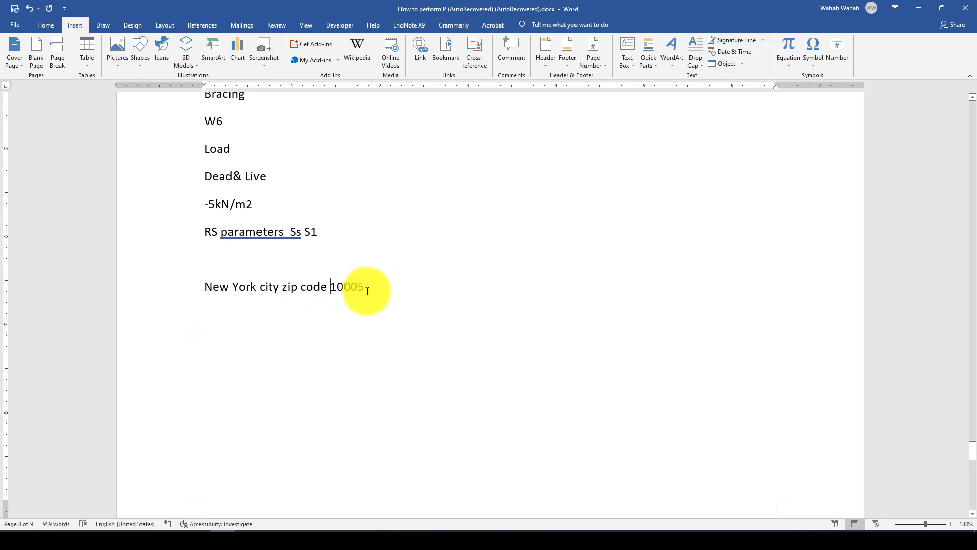
left_click_drag(368, 291, 212, 291)
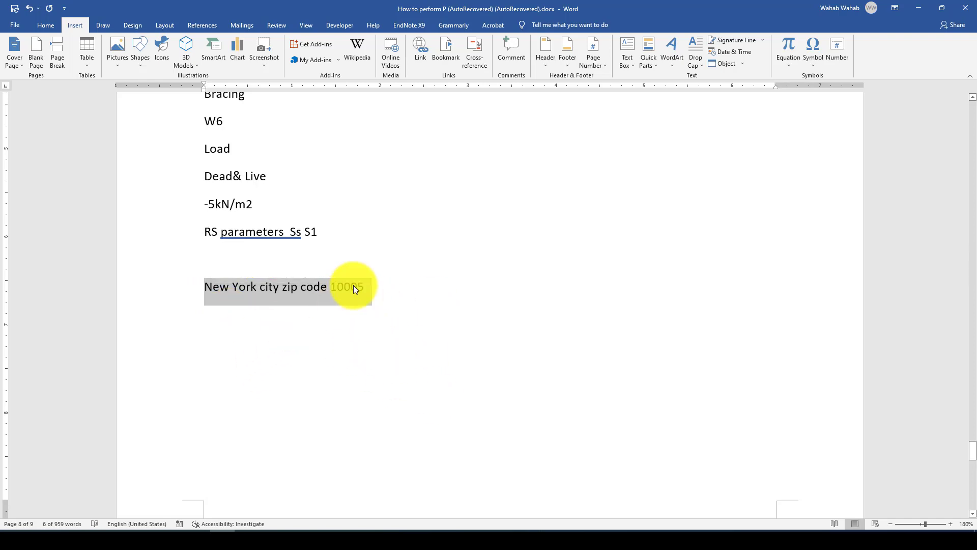
left_click(361, 305)
left_click_drag(371, 284, 217, 286)
left_click(281, 307)
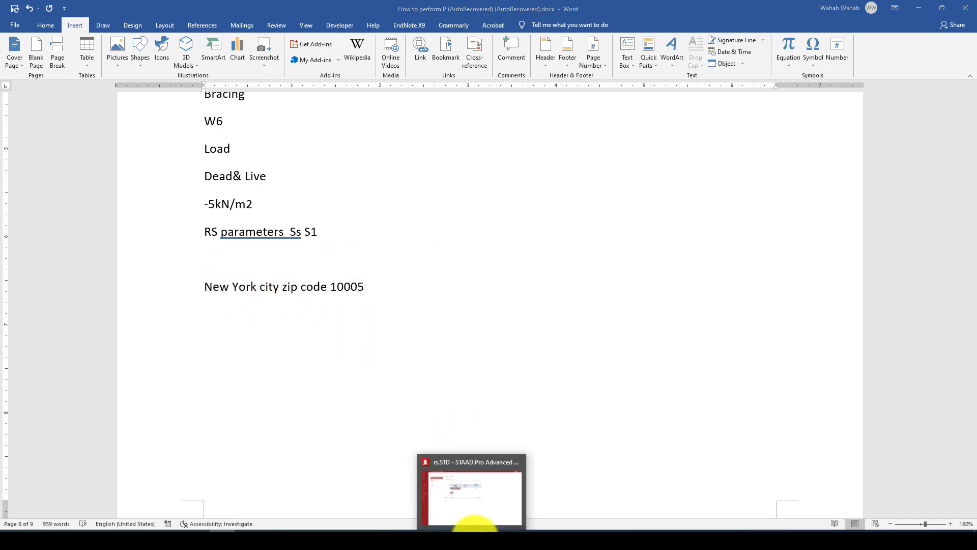
Switch to STAAD.Pro and create a new model with the file name RS_Design.
left_click(468, 519)
double_click(281, 85)
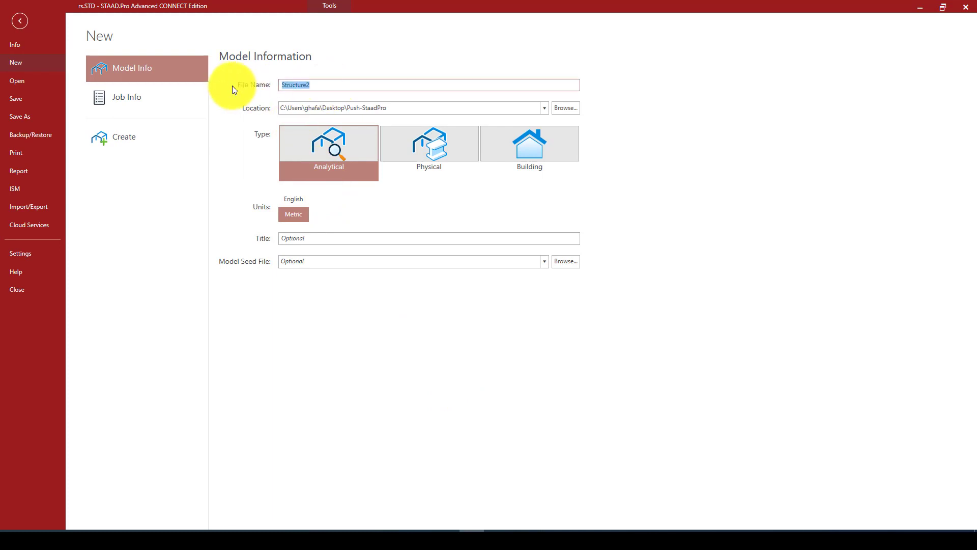
type("RS_Design")
left_click(160, 135)
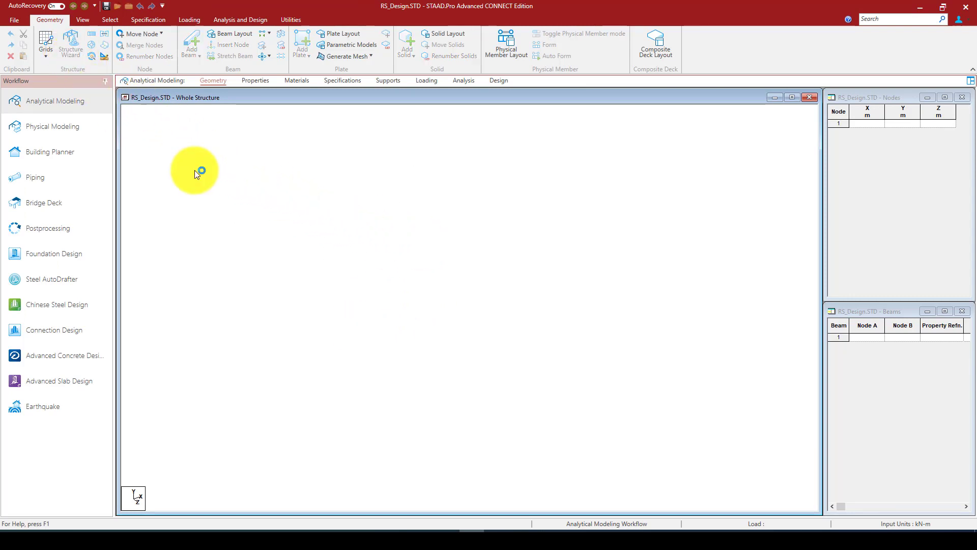
left_click(218, 183)
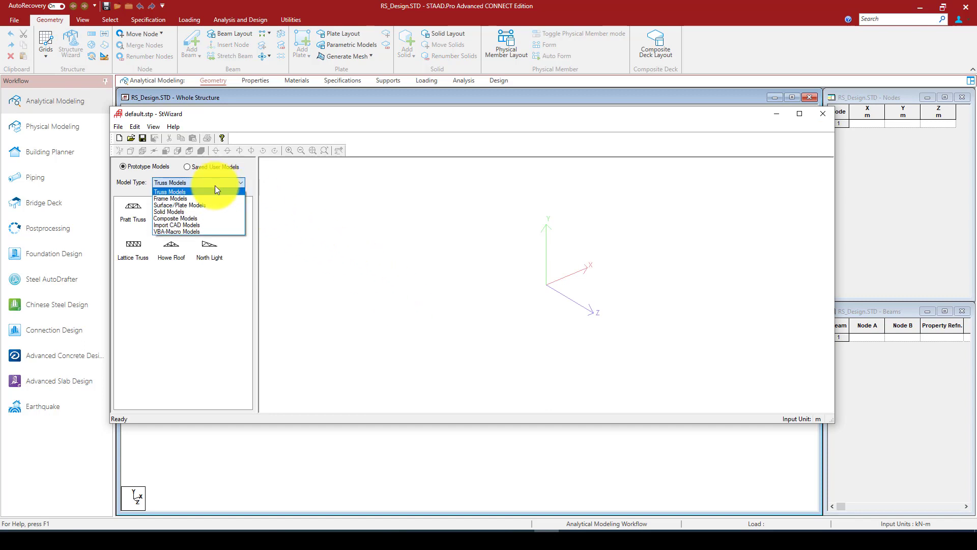
left_click(211, 198)
left_click(140, 213)
double_click(140, 213)
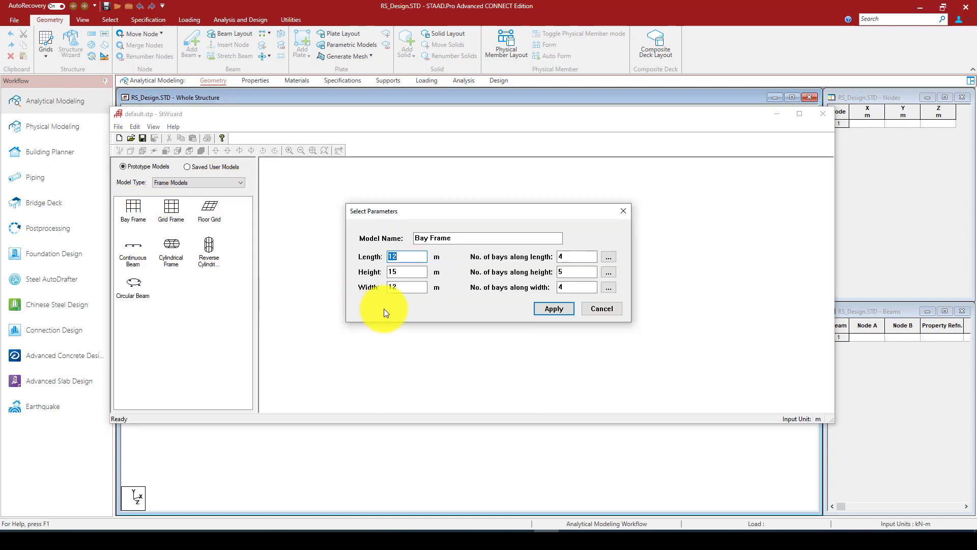
left_click(419, 258)
left_click_drag(419, 258, 365, 264)
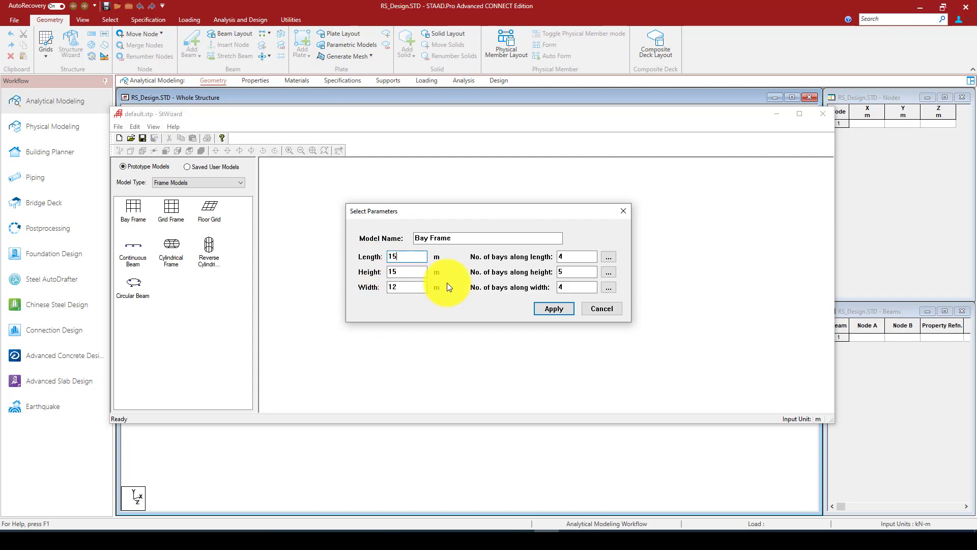
type("15")
left_click_drag(571, 257, 559, 256)
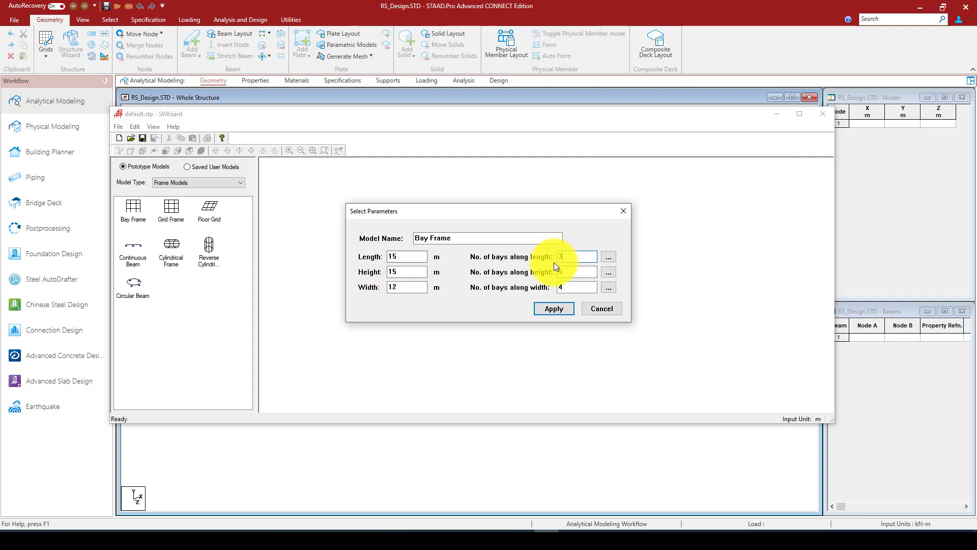
type("3")
left_click_drag(404, 272, 385, 272)
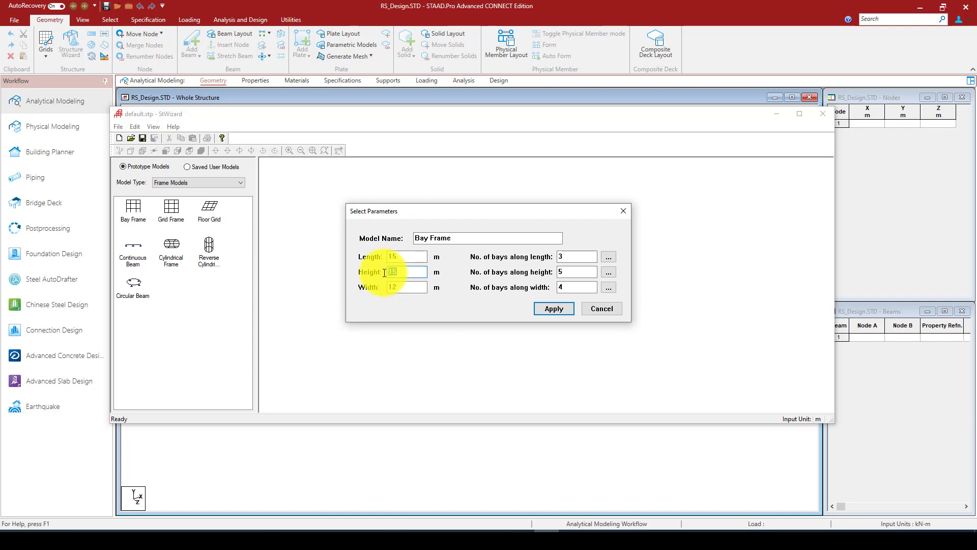
type("3")
left_click_drag(563, 270, 552, 271)
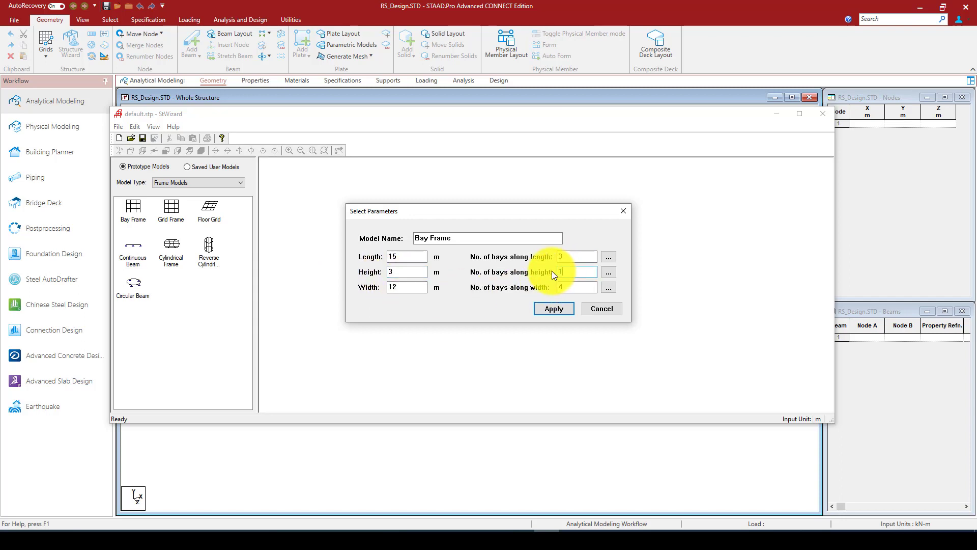
left_click_drag(390, 287, 413, 285)
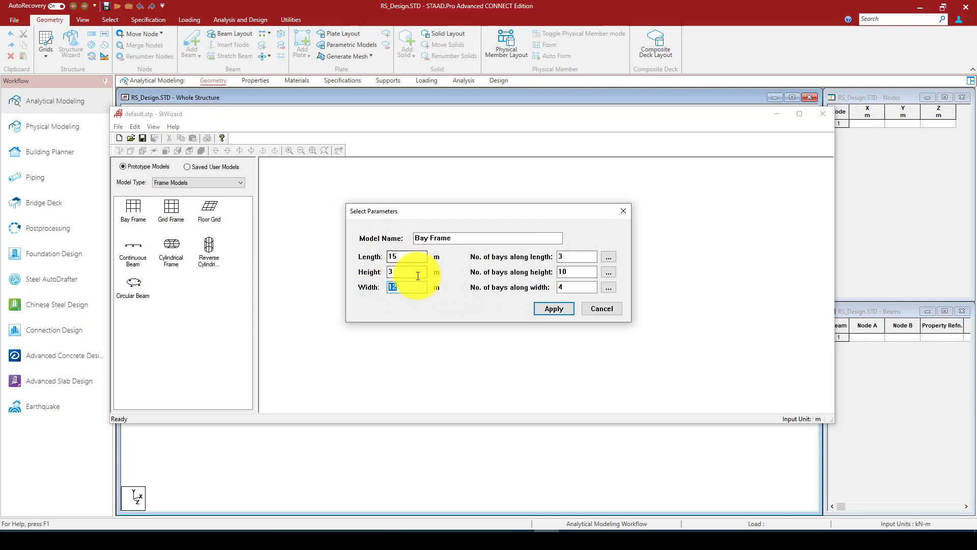
type("15")
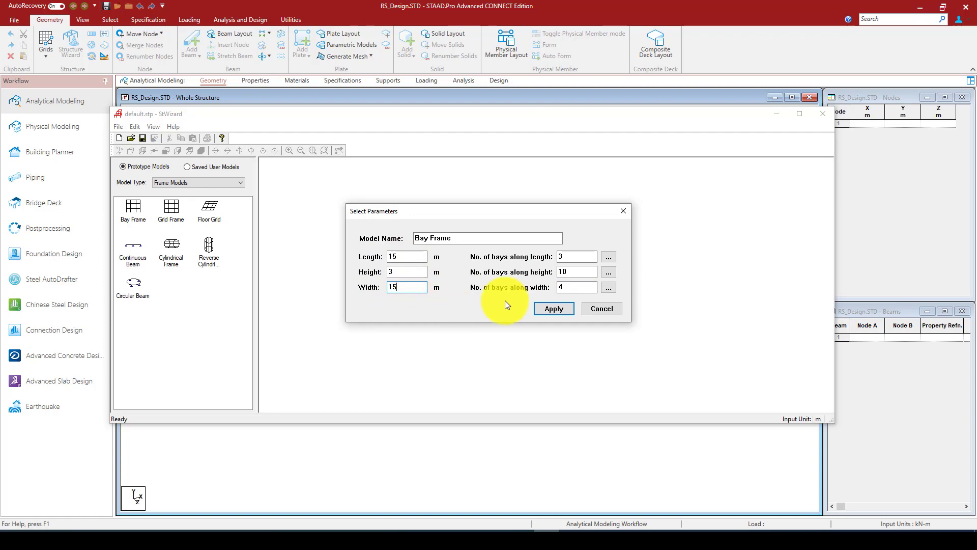
left_click(567, 290)
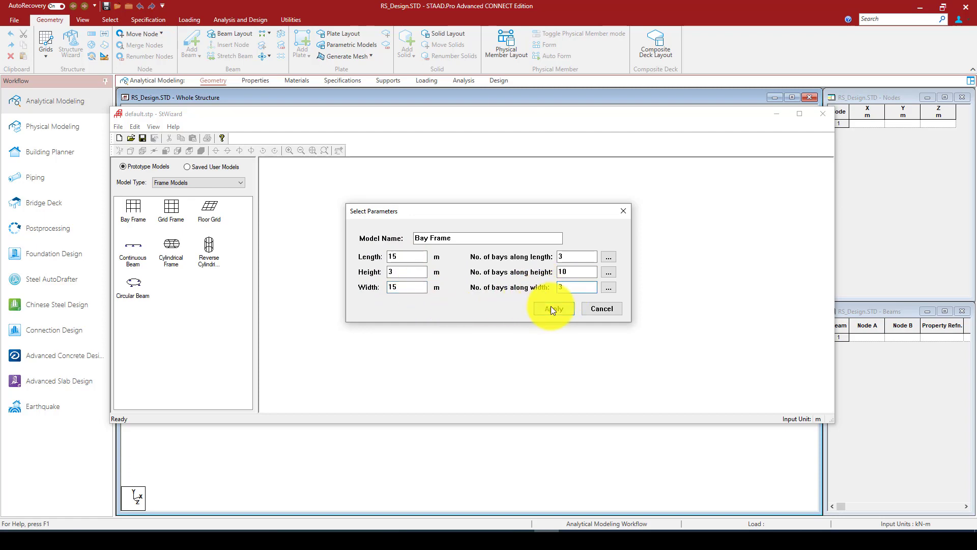
left_click(550, 307)
left_click(208, 206)
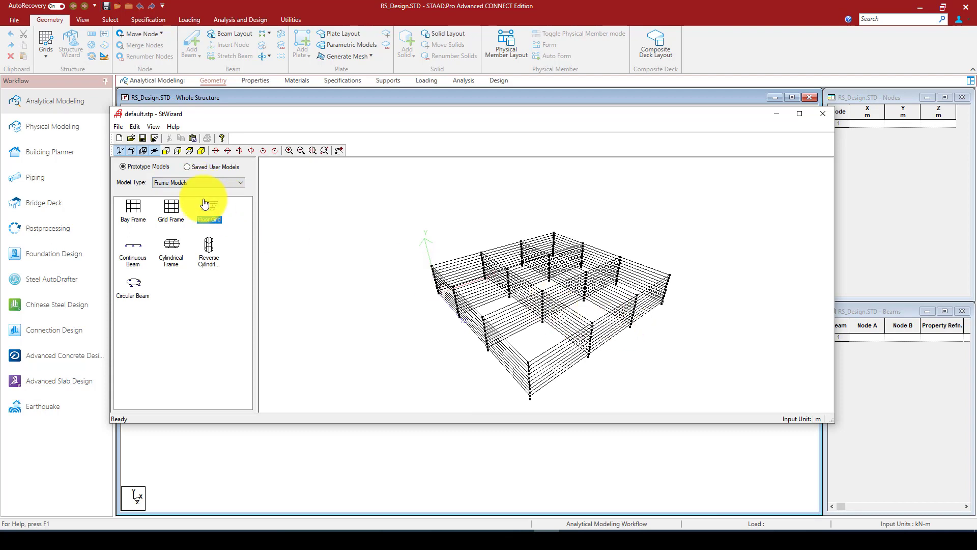
left_click(133, 211)
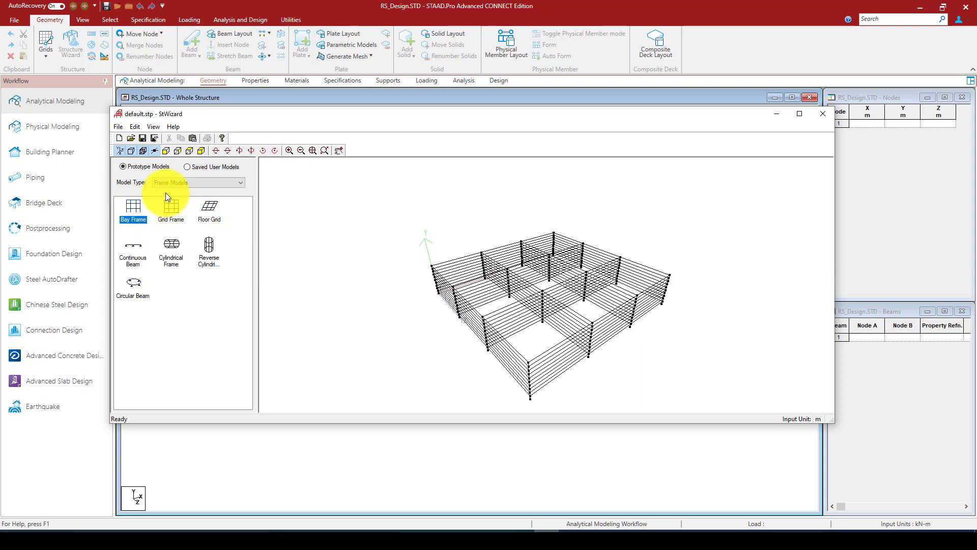
double_click(133, 215)
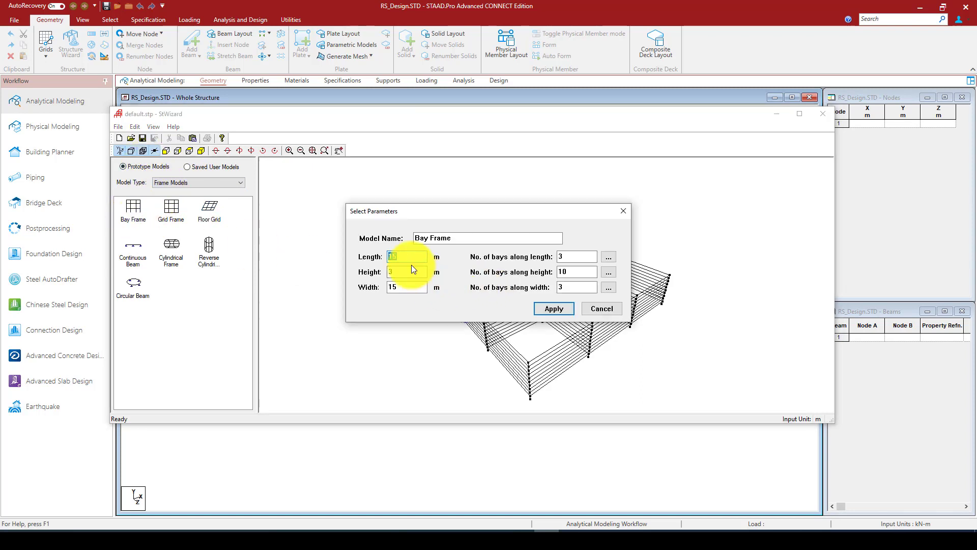
left_click(570, 273)
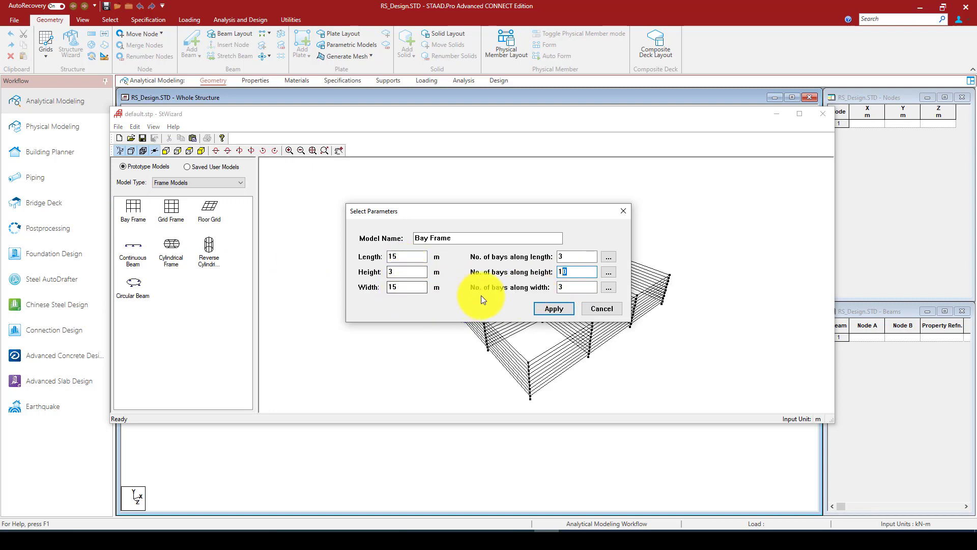
left_click(555, 310)
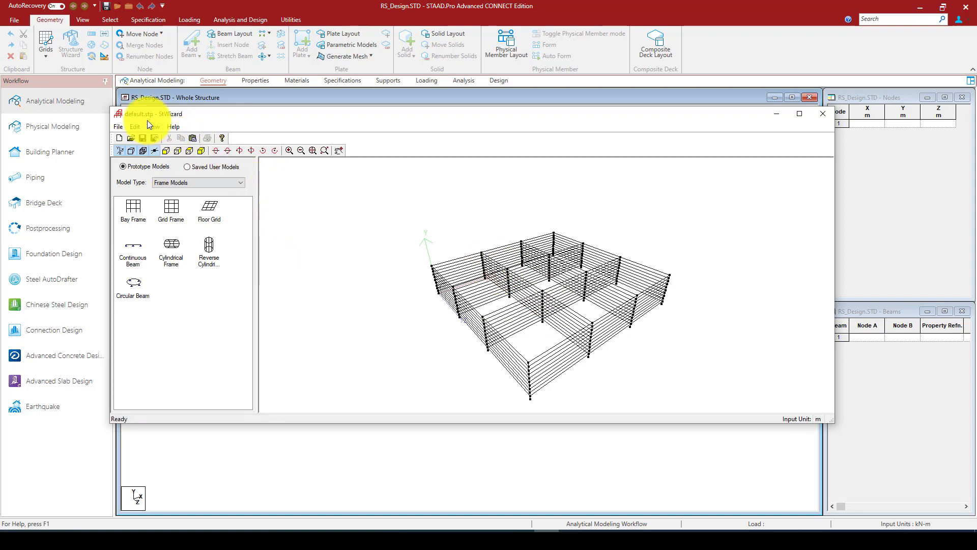
left_click(134, 126)
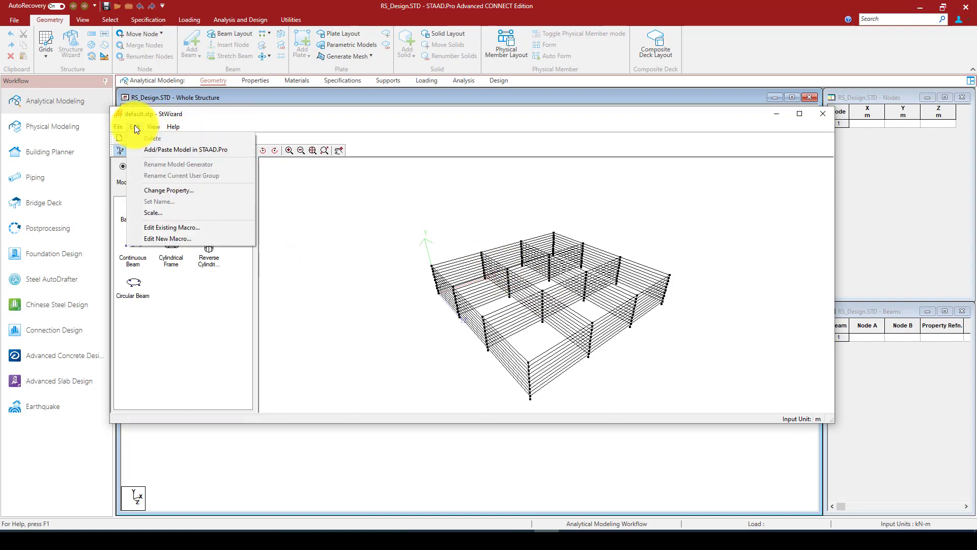
mouse_move(146, 126)
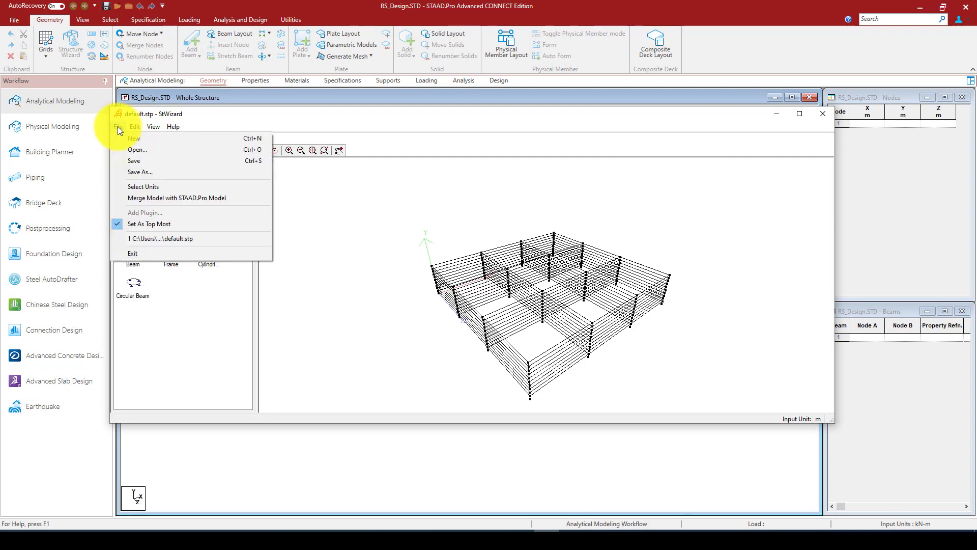
left_click(148, 186)
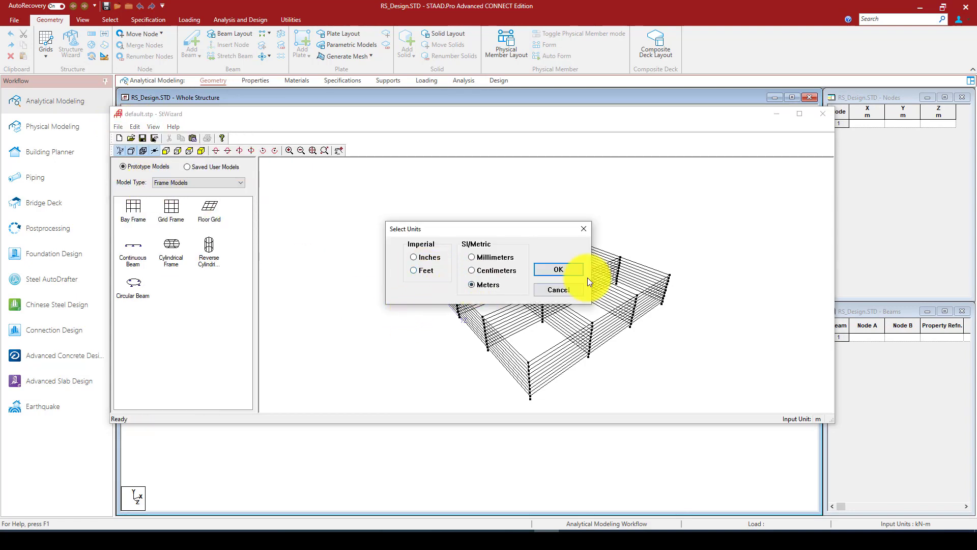
left_click(565, 269)
left_click(171, 207)
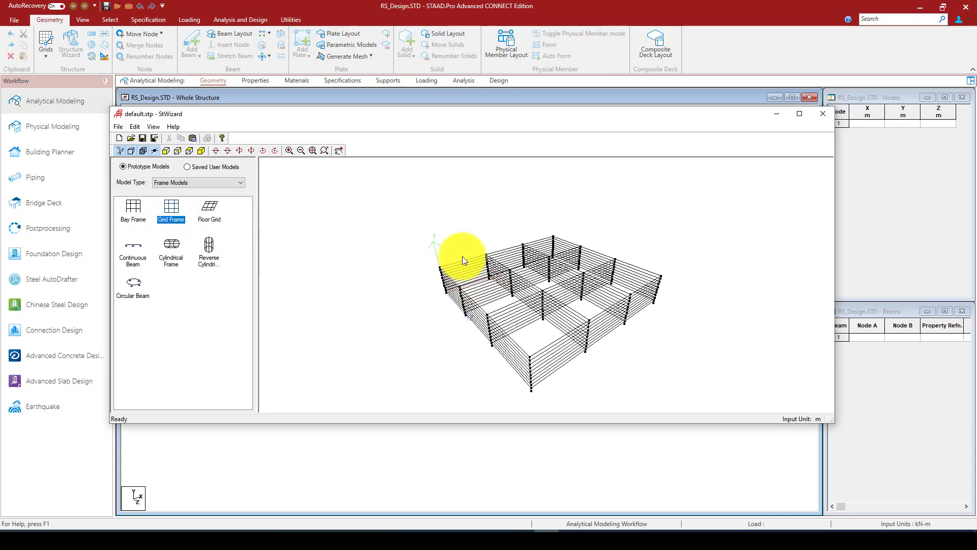
left_click(823, 114)
left_click(560, 290)
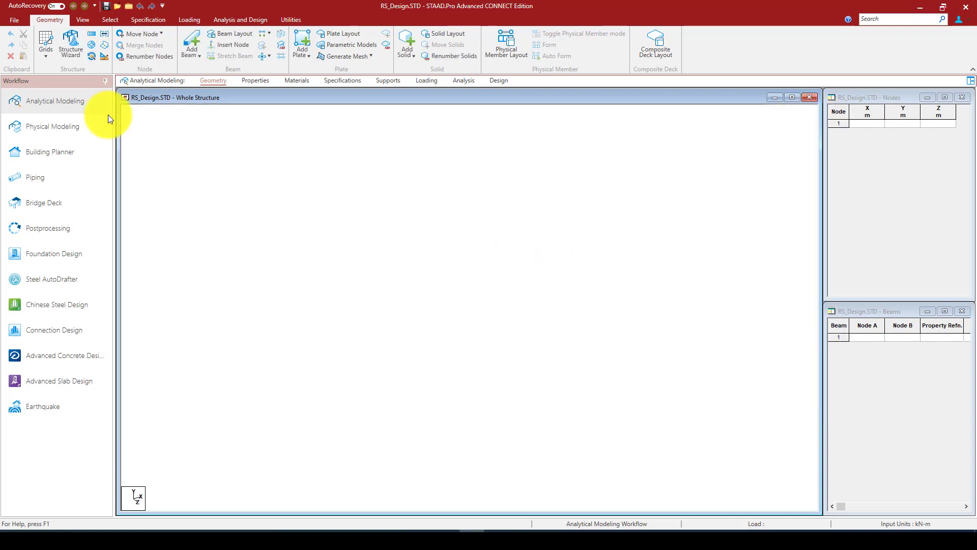
Start a Bay Frame prototype from the Frame Models in the Structure Wizard, with a length of 15 m and 3 bays along the length.
left_click(70, 51)
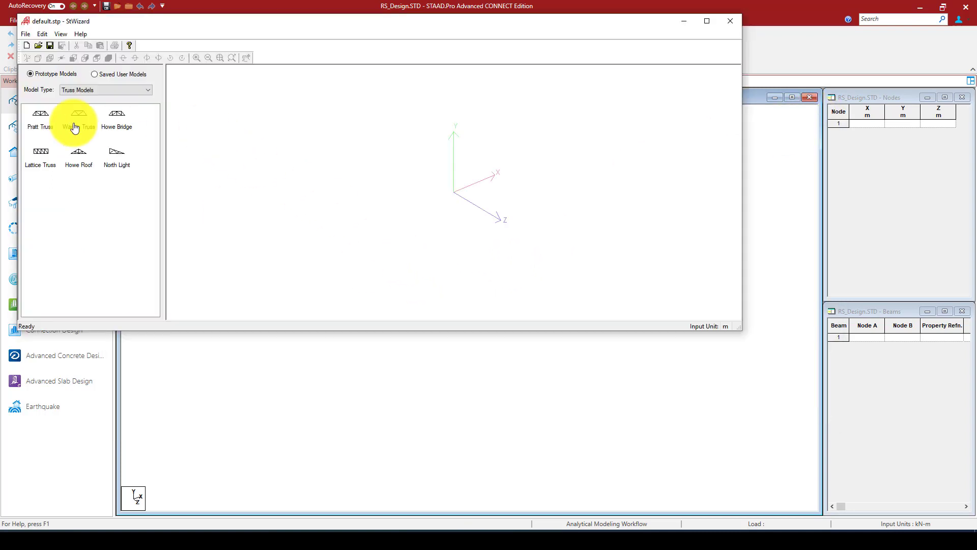
left_click(68, 91)
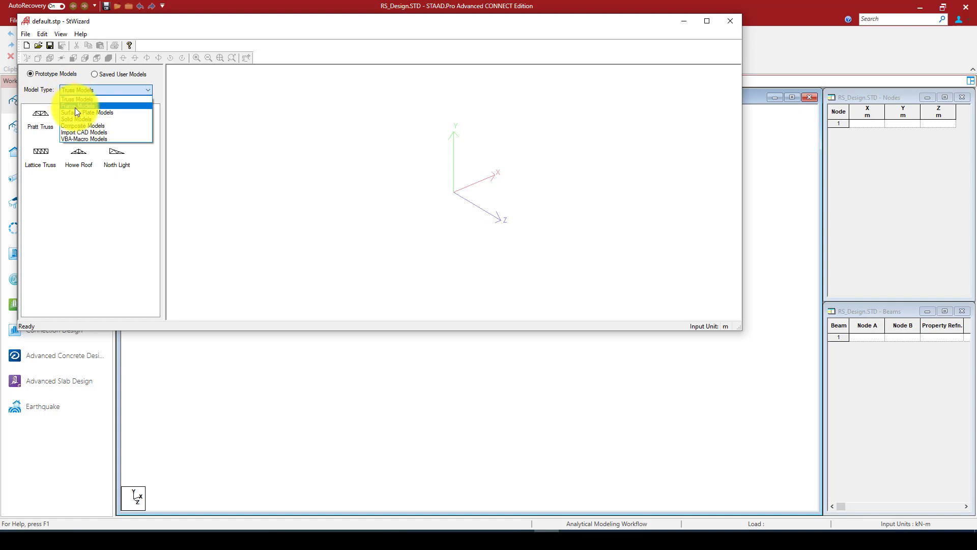
left_click(76, 105)
double_click(49, 119)
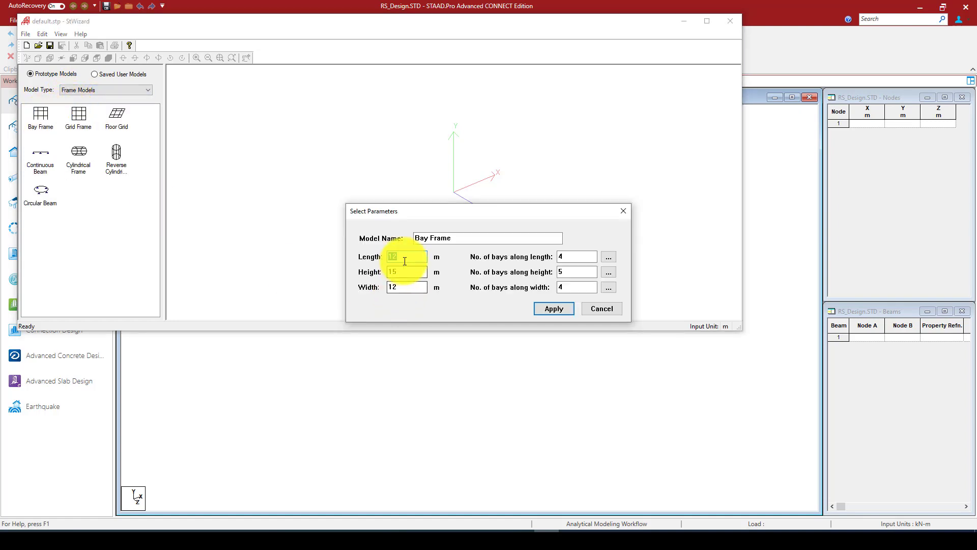
type("1")
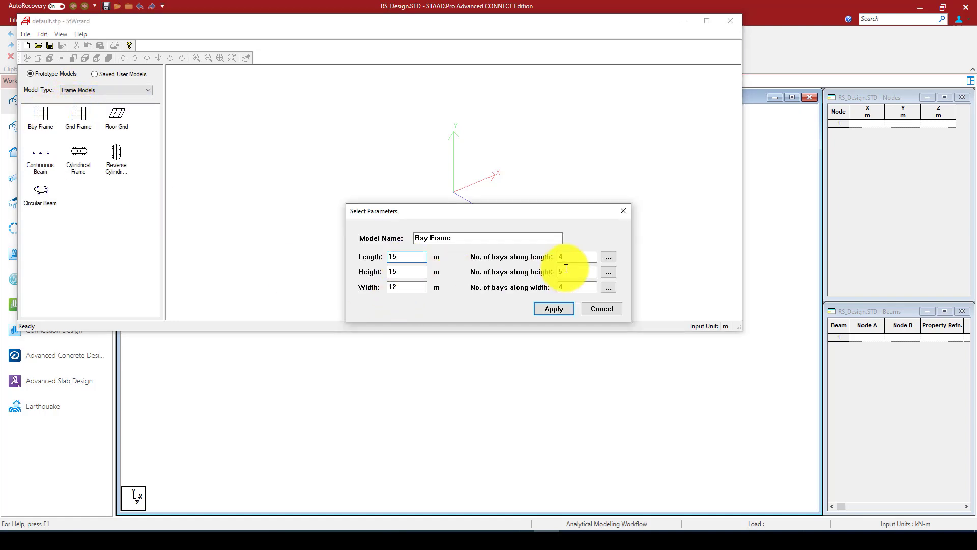
double_click(577, 256)
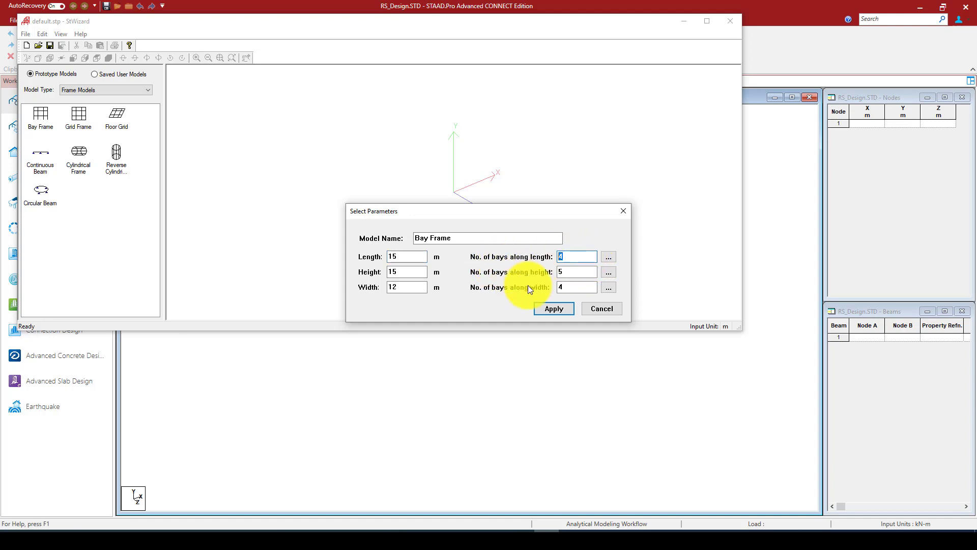
Set the frame's height to 30 m with 10 bays and its width to 15 m with 3 bays, and generate it.
double_click(404, 271)
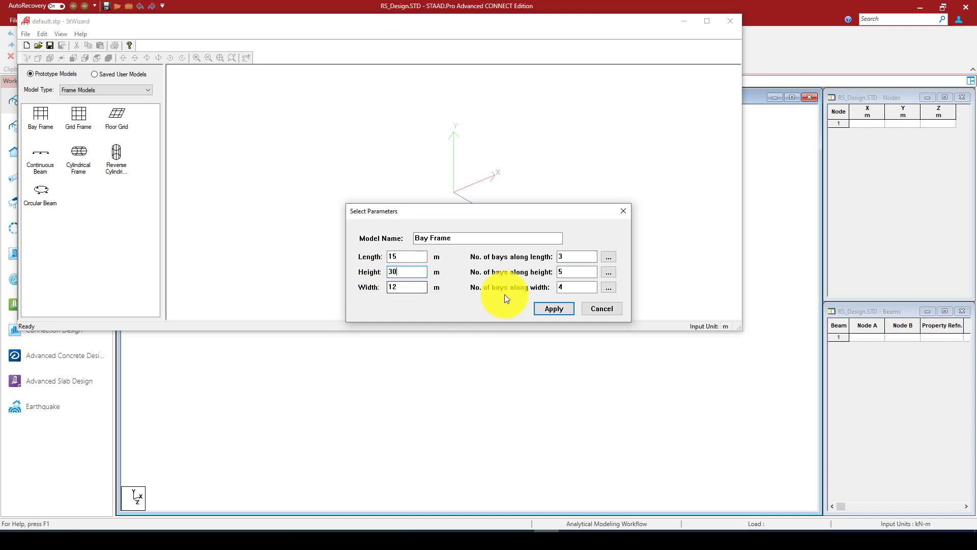
double_click(570, 271)
type("10")
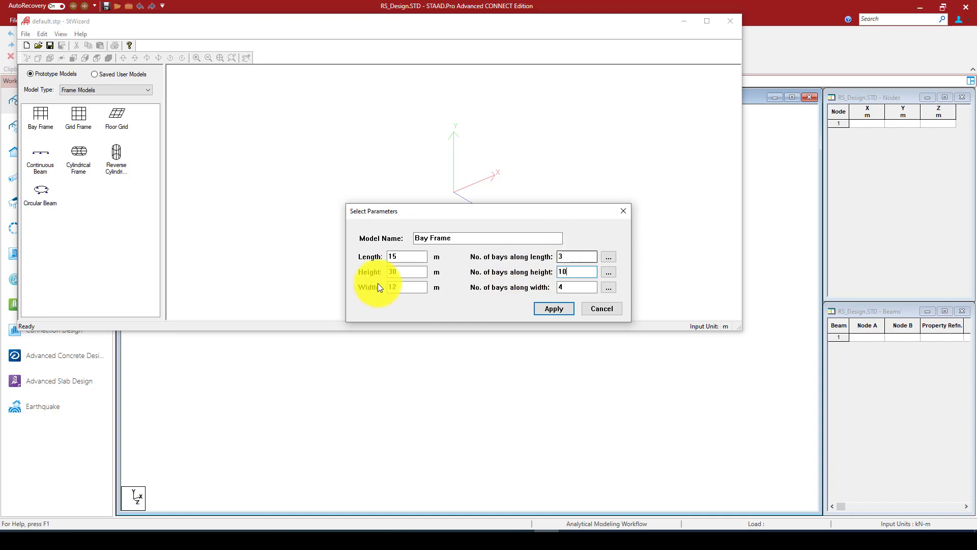
double_click(402, 287)
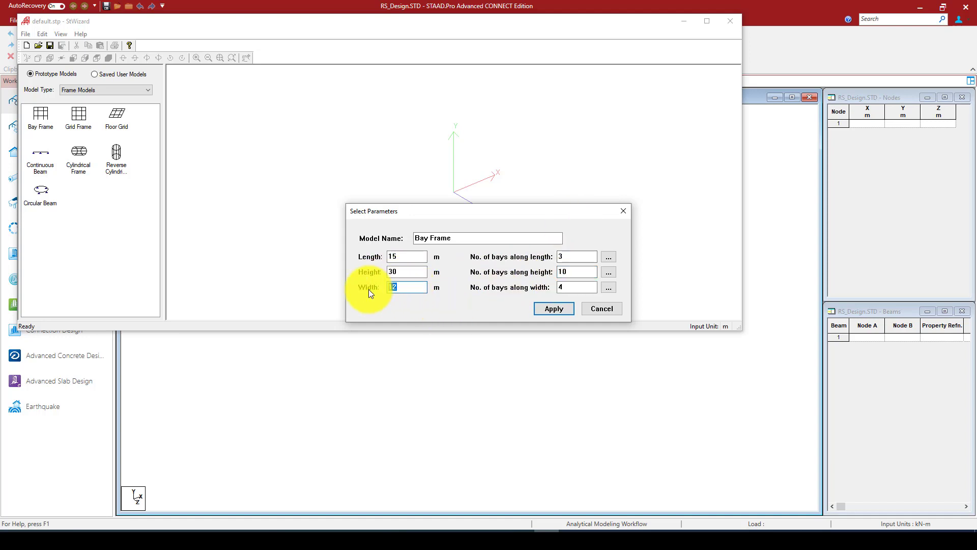
type("15")
double_click(567, 287)
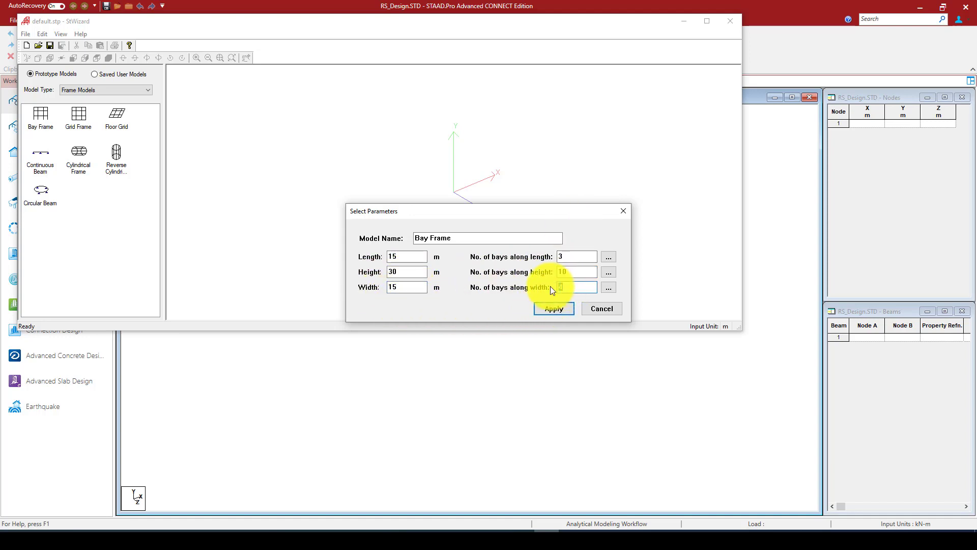
type("5")
left_click(553, 309)
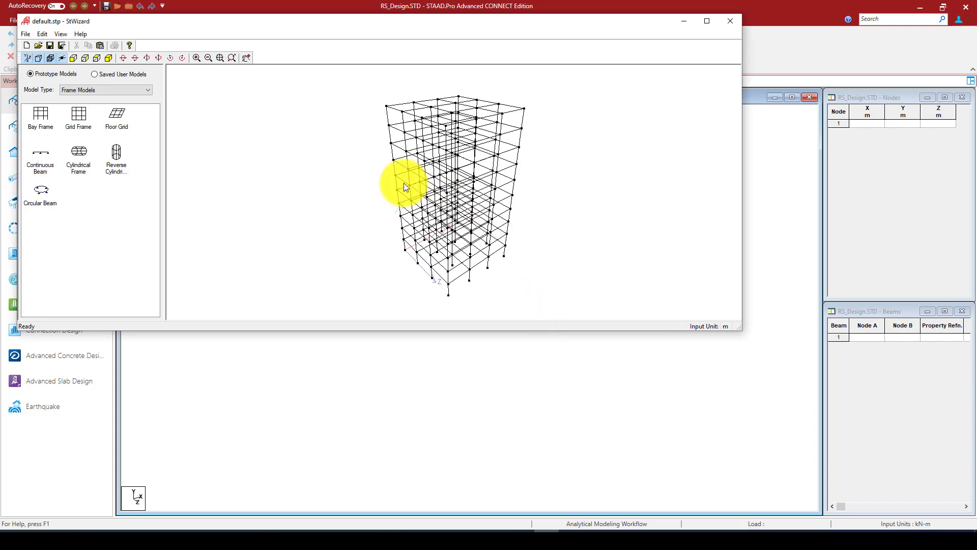
Close the Structure Wizard and transfer the bay frame prototype into the RS_Design model.
left_click(731, 21)
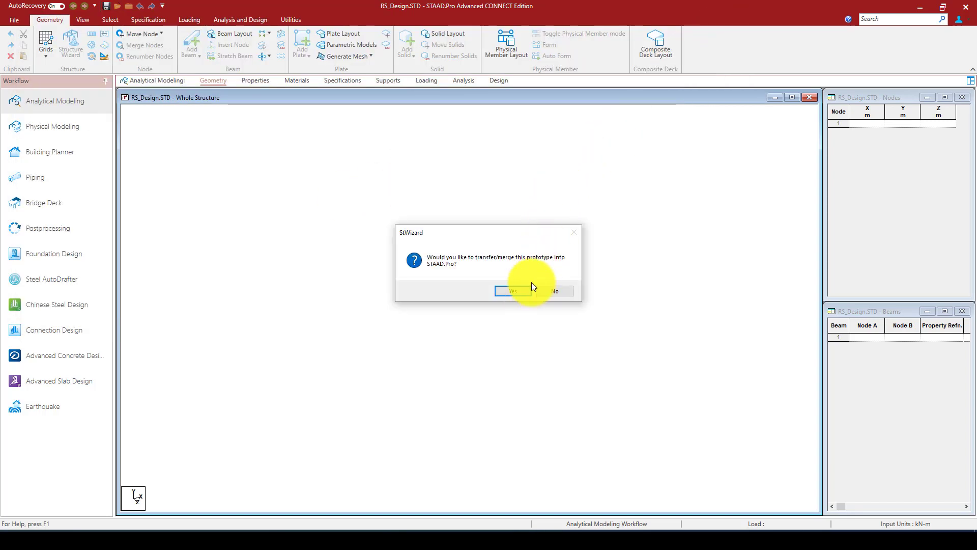
left_click(531, 284)
left_click(597, 263)
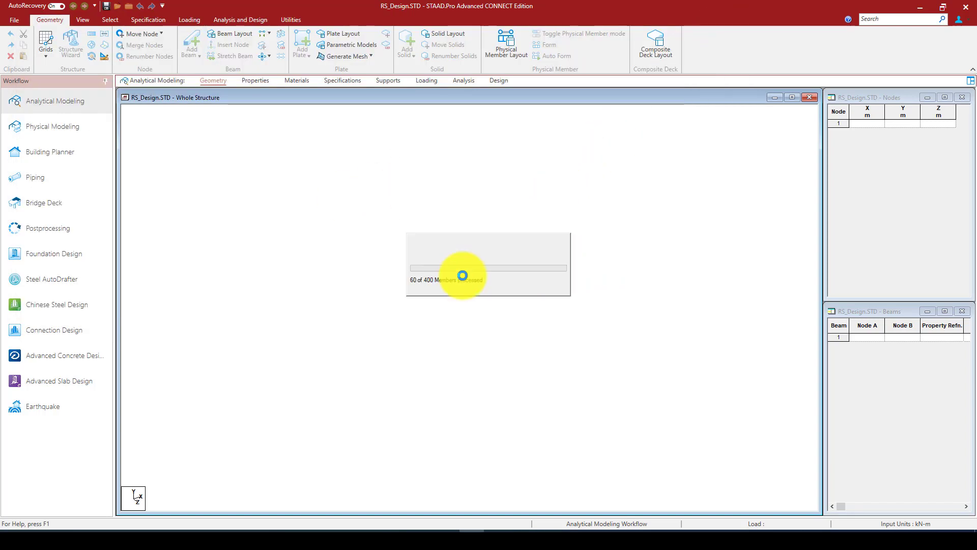
scroll(336, 231, "down", 2)
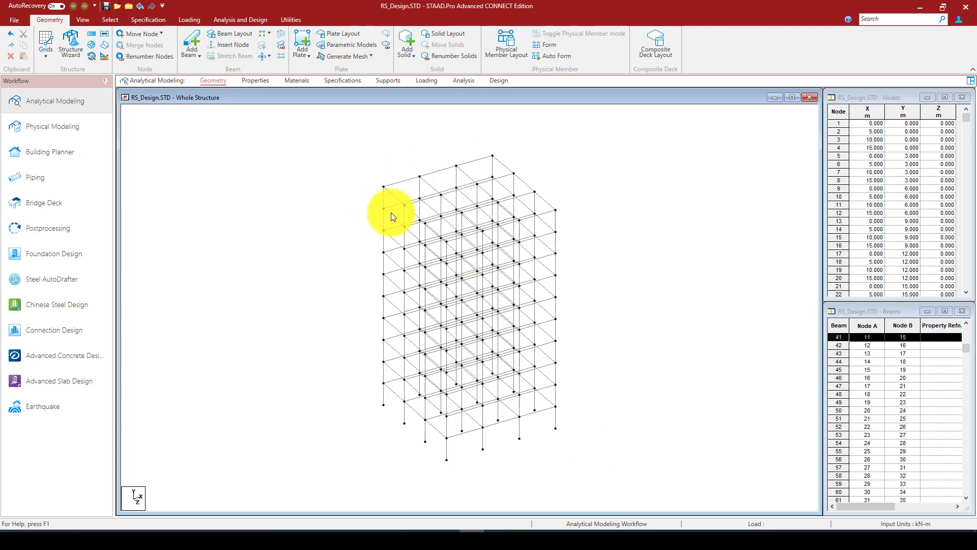
Select the middle-bay beams on every storey in the front elevation, leaving the columns out.
left_click(80, 20)
left_click(208, 47)
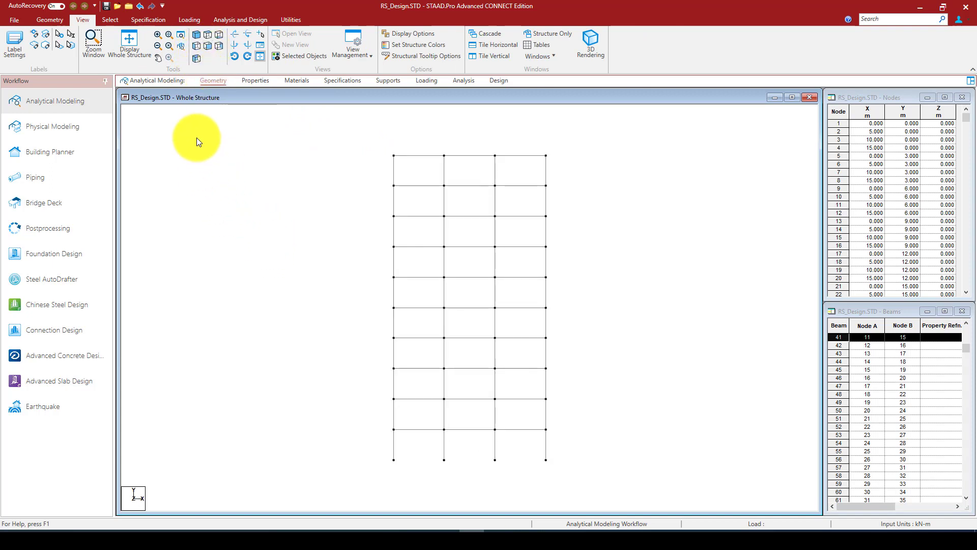
left_click(54, 20)
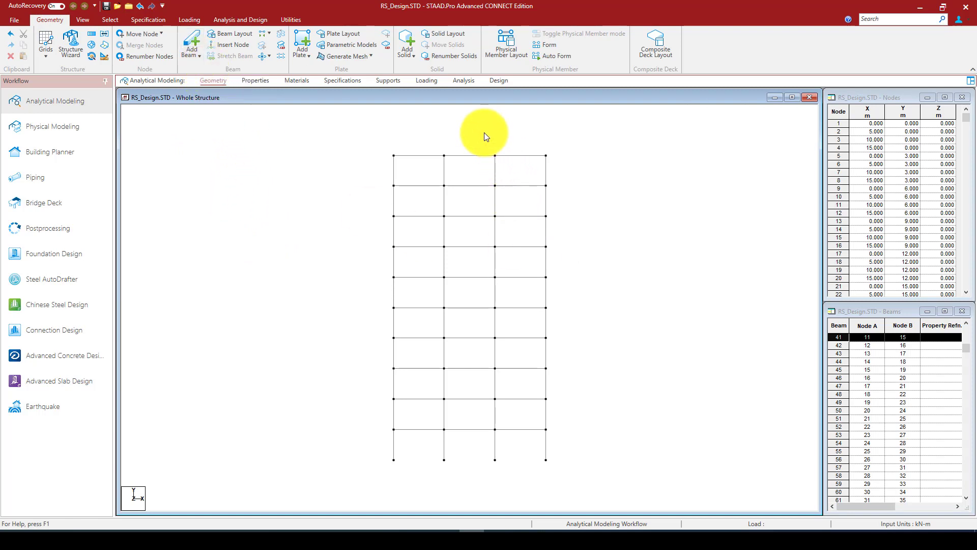
left_click_drag(479, 137, 460, 451)
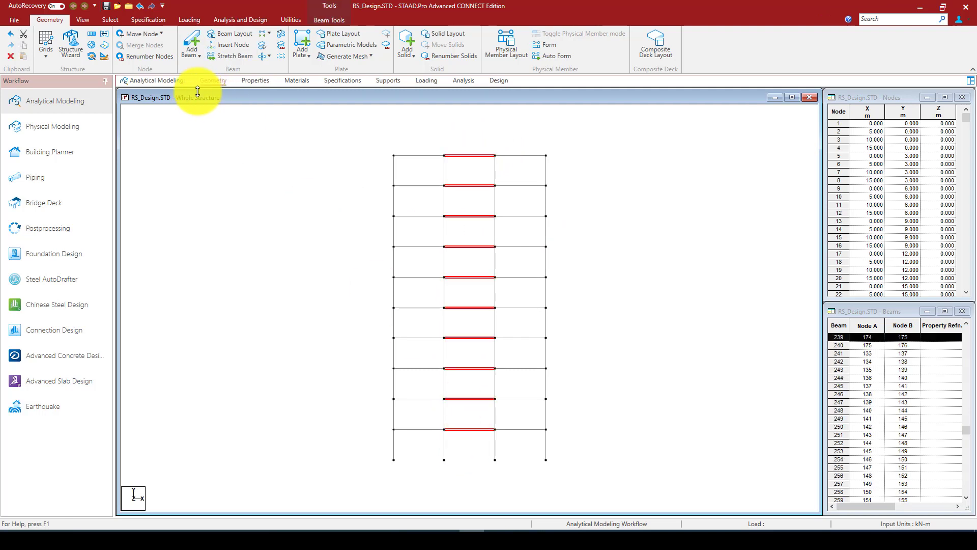
left_click(79, 20)
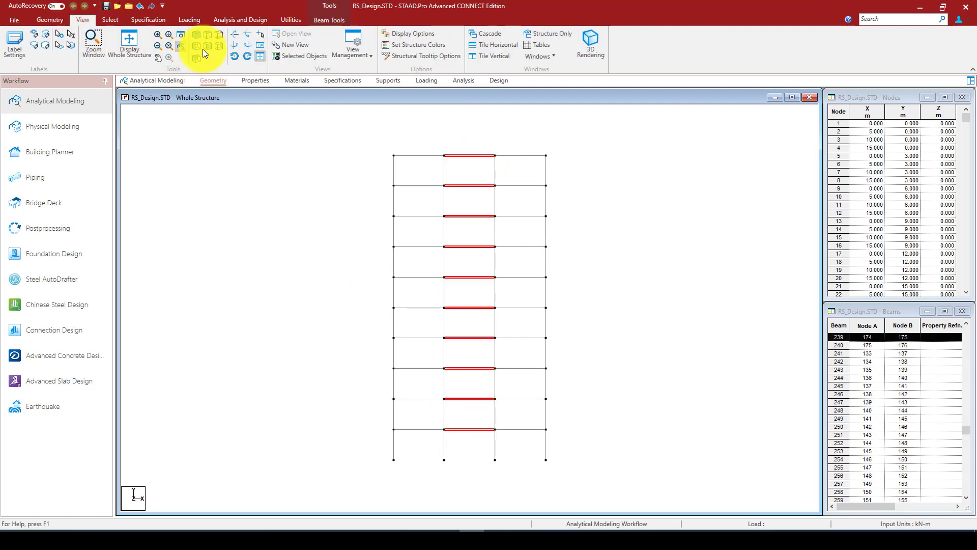
left_click(198, 35)
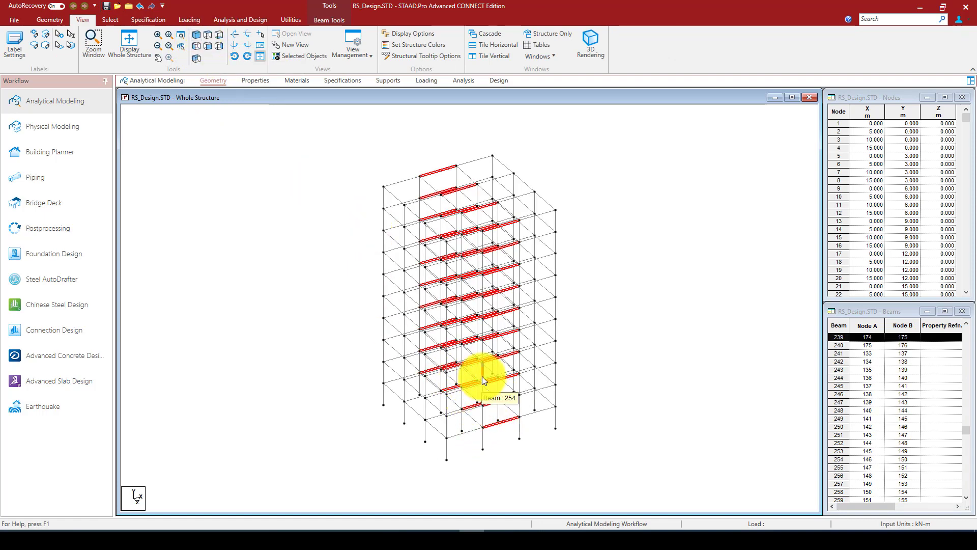
Add the middle-bay beams of every storey in the side elevation to the selection.
left_click(198, 47)
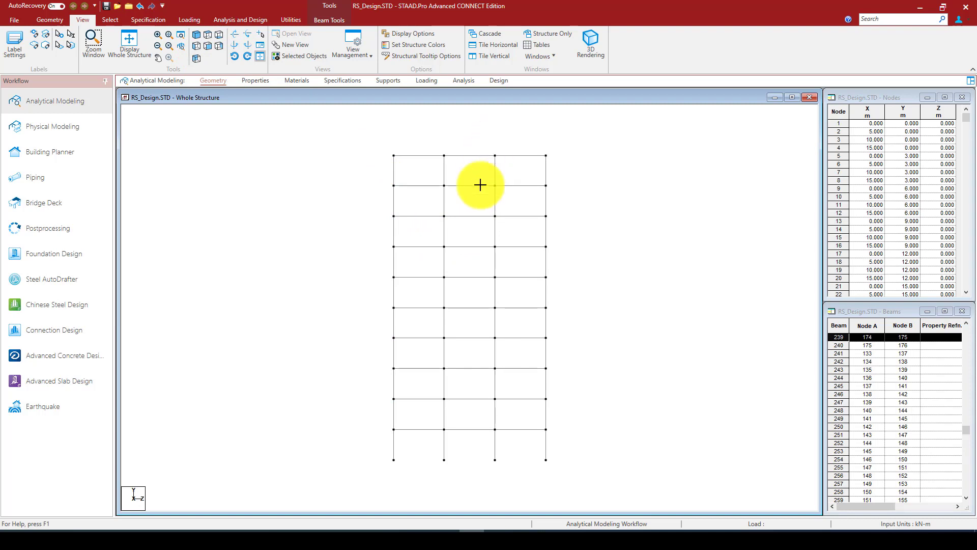
left_click_drag(457, 304, 452, 457)
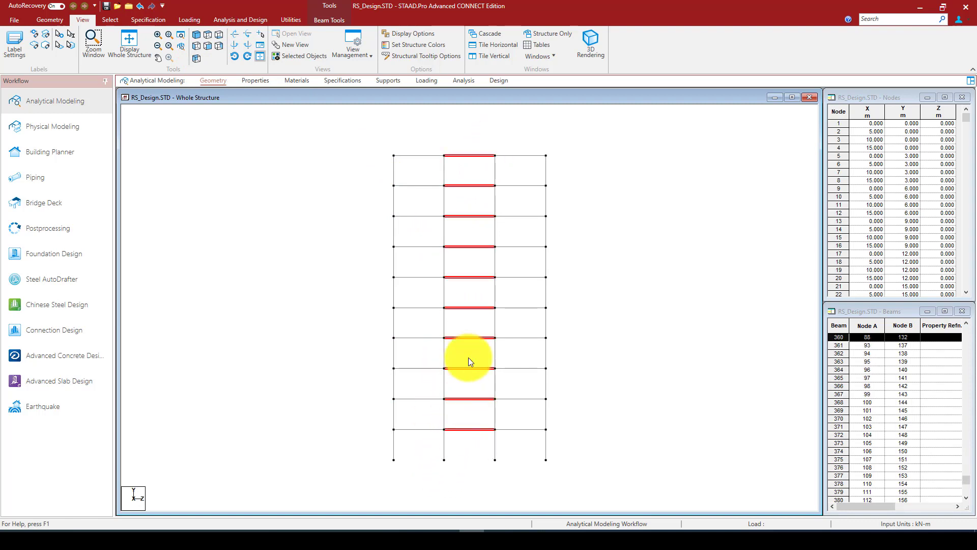
left_click(199, 35)
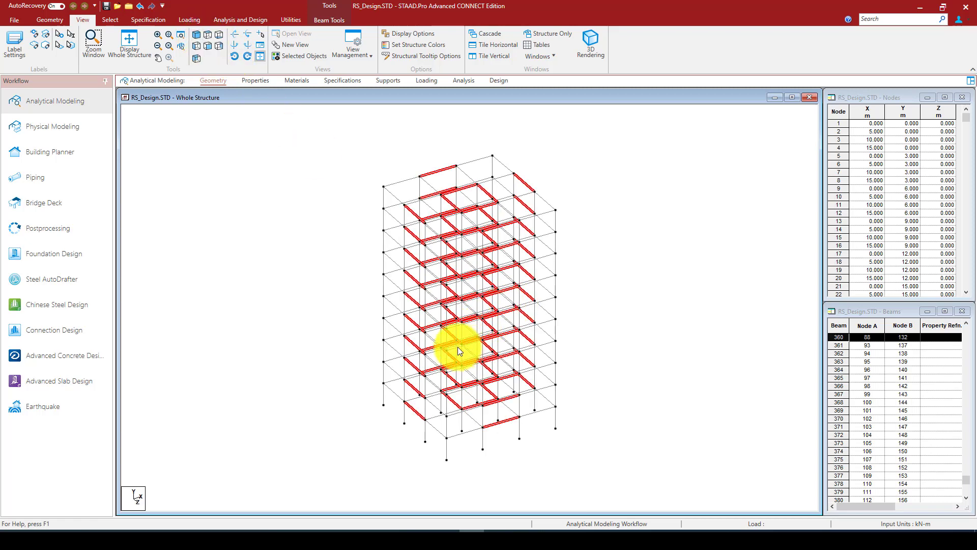
Try to remove the beams around the central core bay from the selection in plan view.
left_click(209, 37)
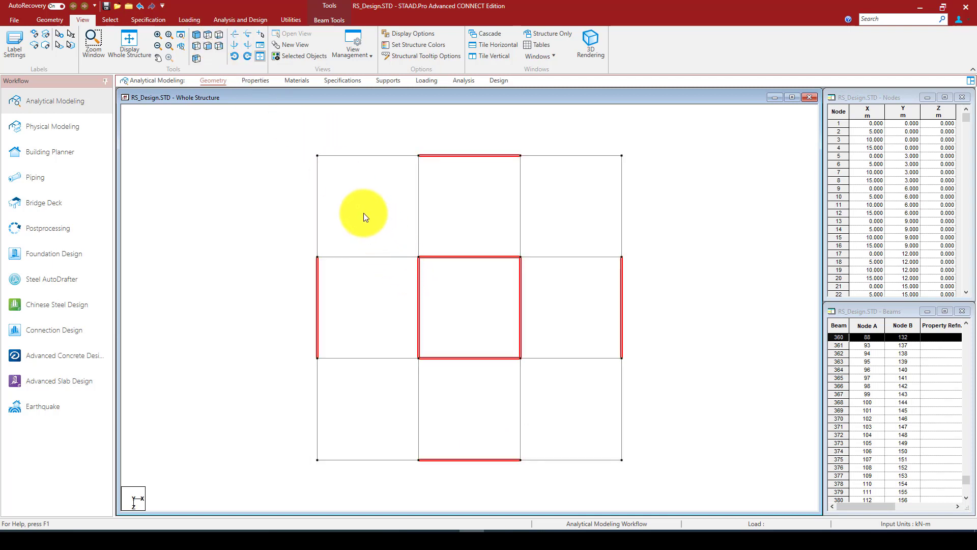
left_click_drag(363, 211, 557, 407, "ctrl")
left_click_drag(574, 213, 373, 405, "ctrl")
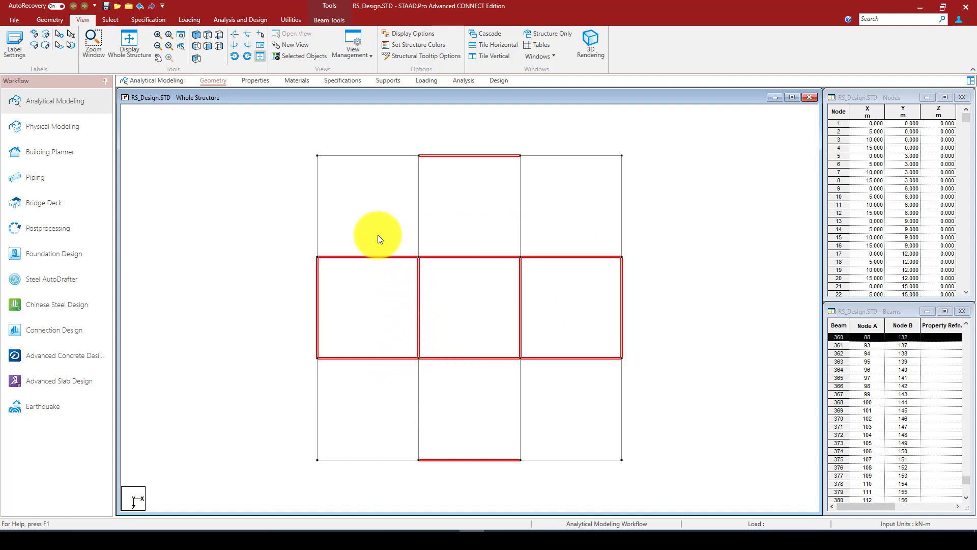
left_click_drag(378, 235, 560, 392)
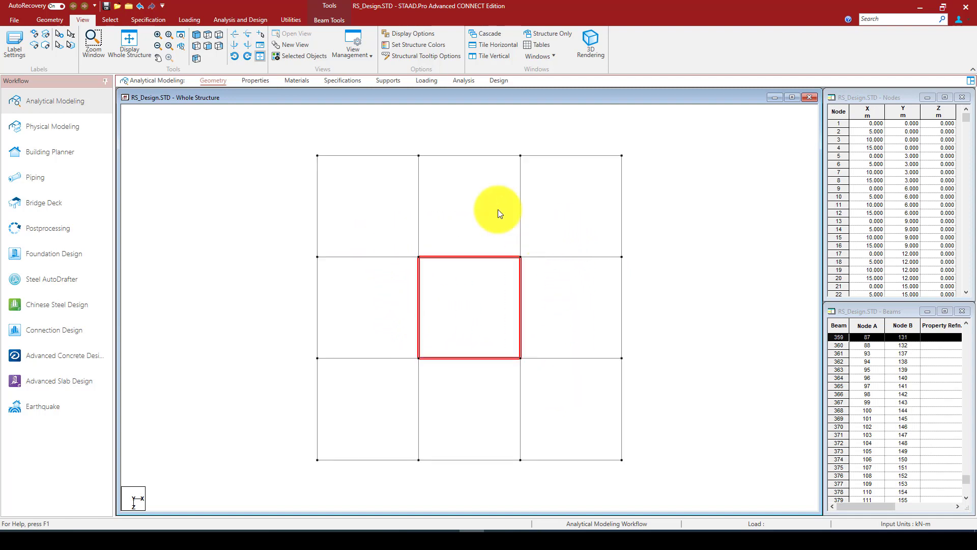
Select only the perimeter beams of the middle bay on all four sides in plan view, covering every storey.
left_click_drag(493, 135, 451, 191)
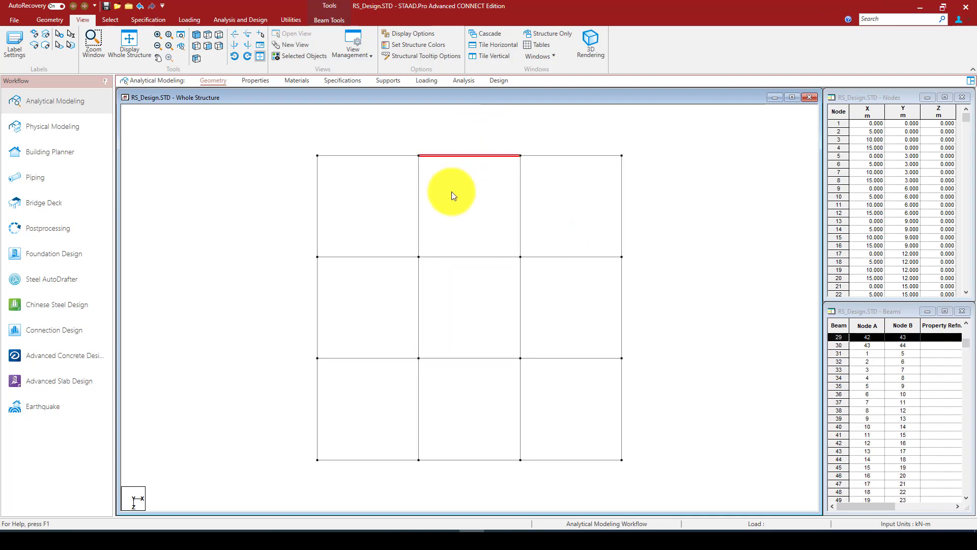
left_click_drag(490, 422, 457, 493, "ctrl")
left_click_drag(344, 284, 275, 311, "ctrl")
left_click_drag(671, 290, 587, 321, "ctrl")
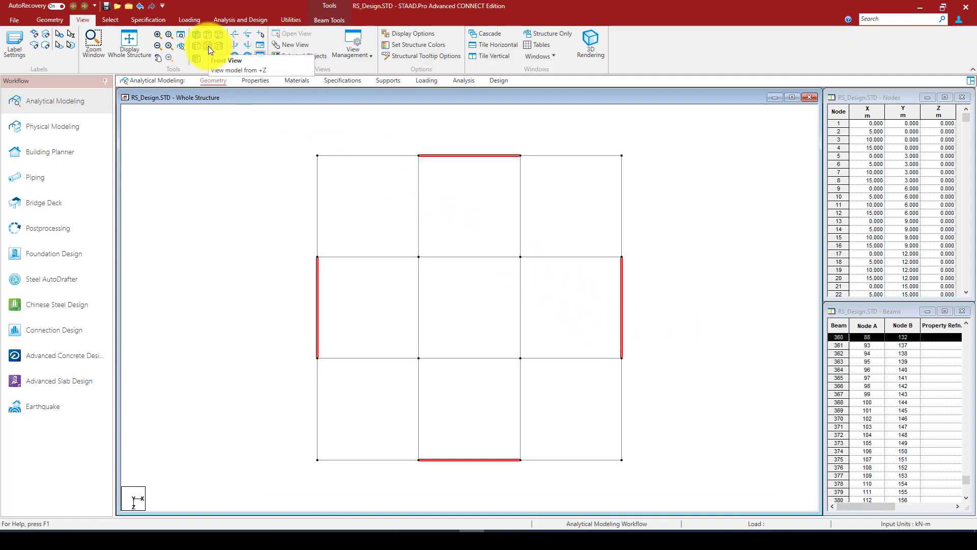
left_click(195, 37)
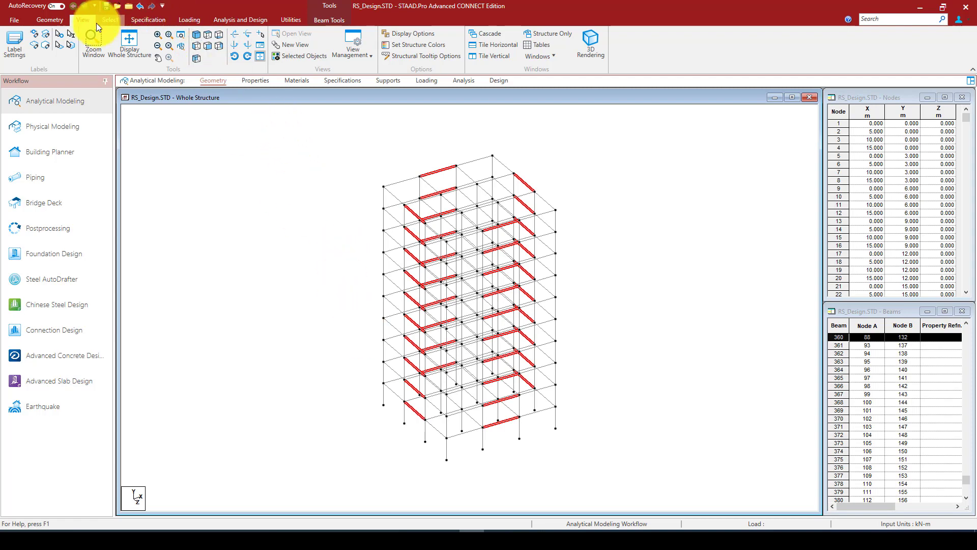
Insert a mid-point node on each of the selected perimeter beams.
left_click(57, 19)
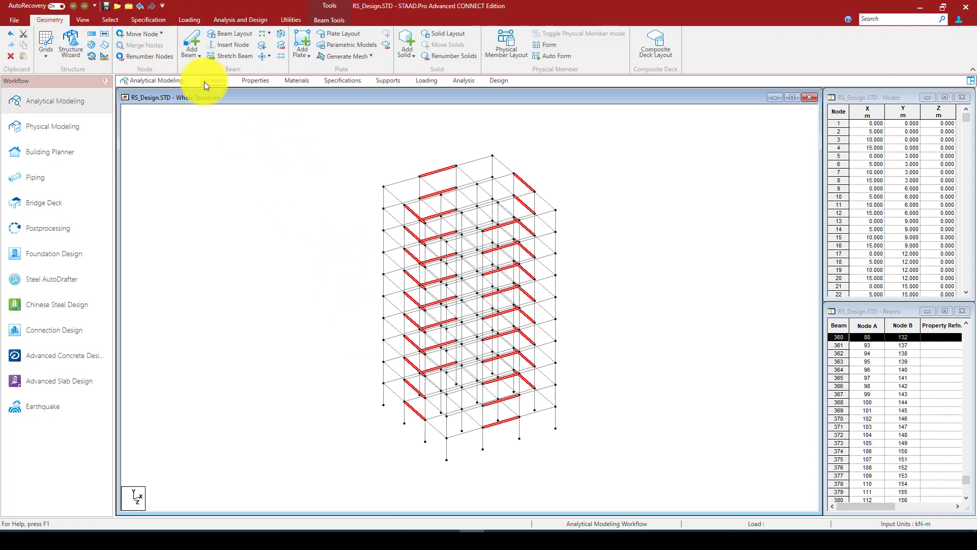
left_click(242, 43)
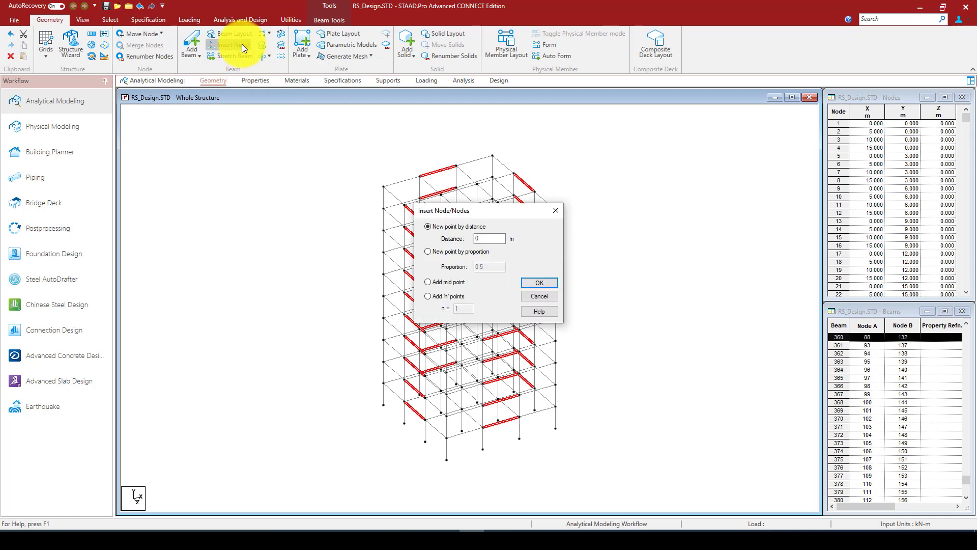
left_click(433, 282)
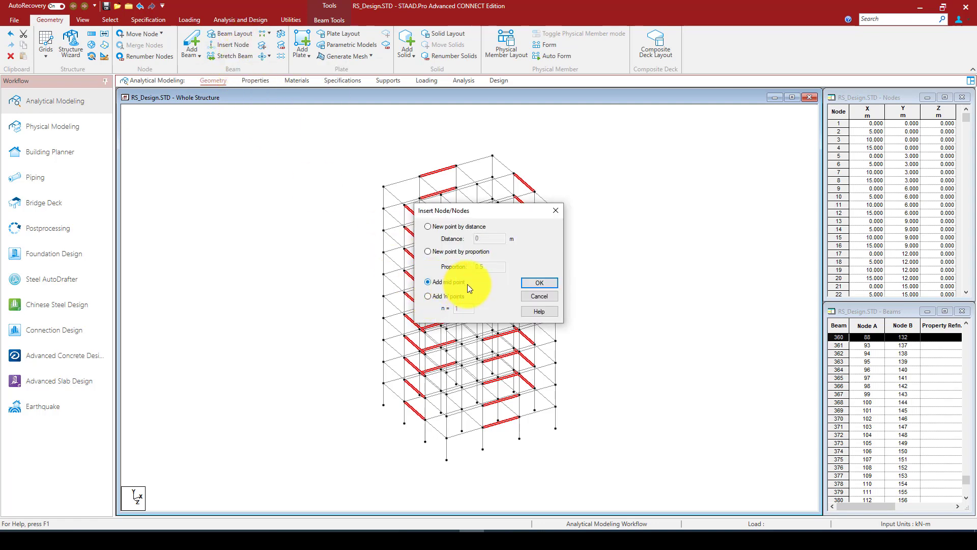
left_click(545, 282)
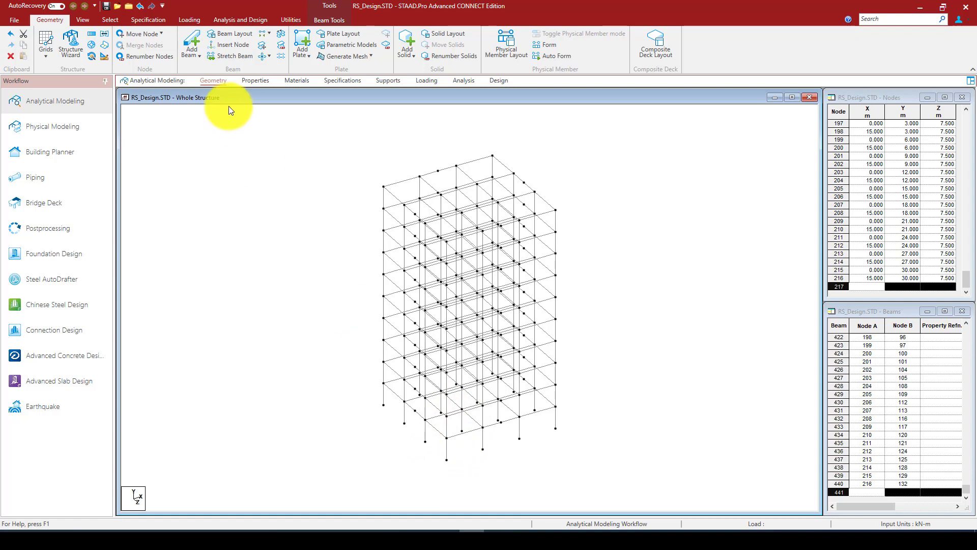
In the front view, draw two brace members from the middle bay's column bases to the first-floor beam's midpoint, forming an inverted V.
left_click(82, 21)
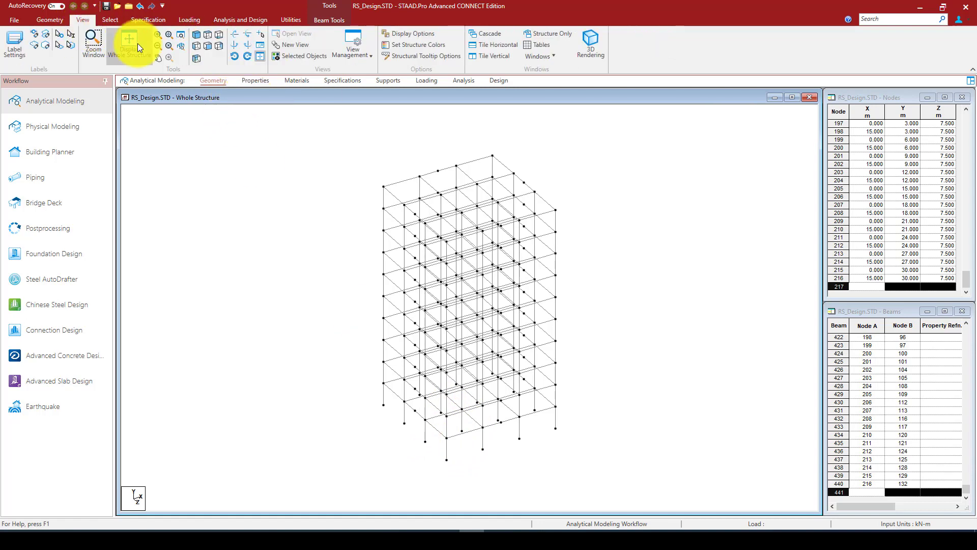
left_click(206, 47)
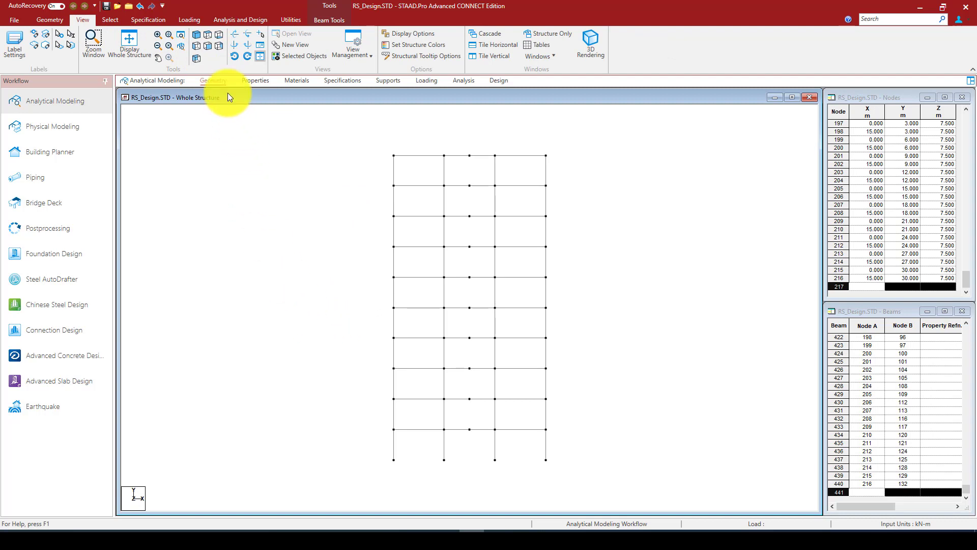
left_click(47, 19)
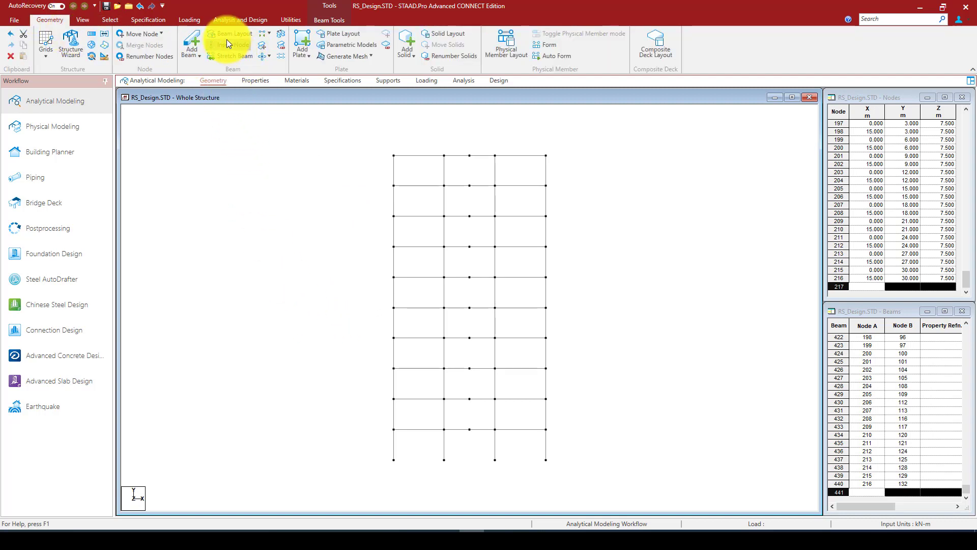
left_click(186, 41)
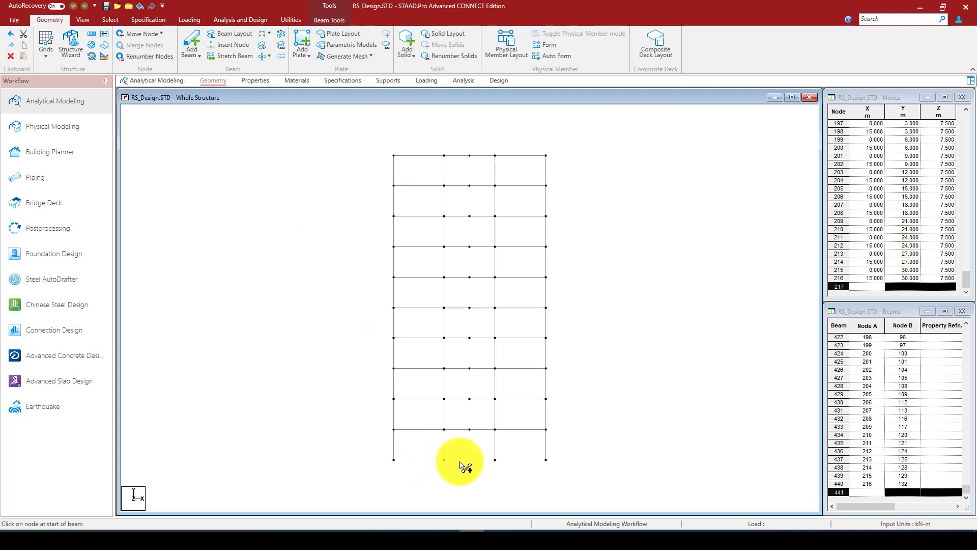
left_click_drag(444, 459, 469, 429)
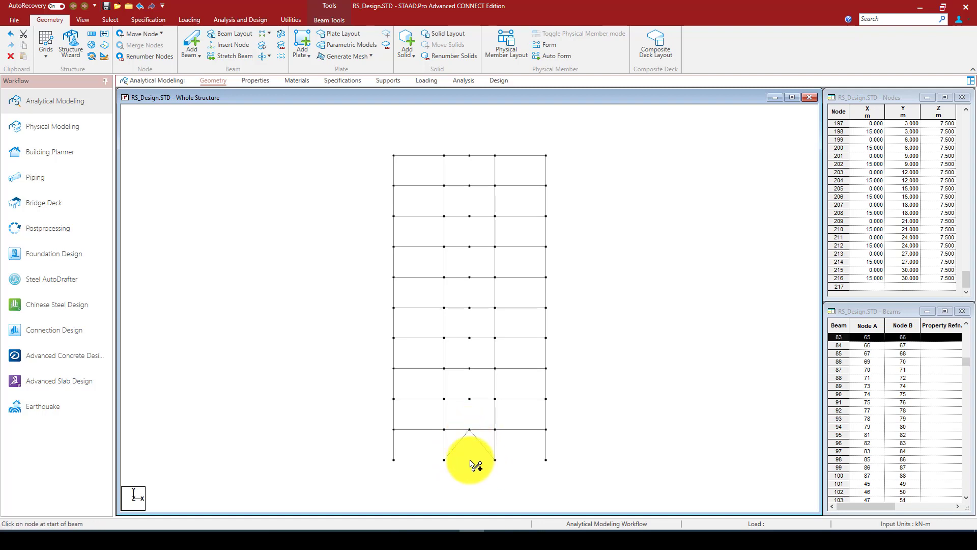
Draw an inverted-V brace in the ground storey's middle bay on the X = 0 side face, meeting at the first-floor beam's midpoint.
left_click(85, 19)
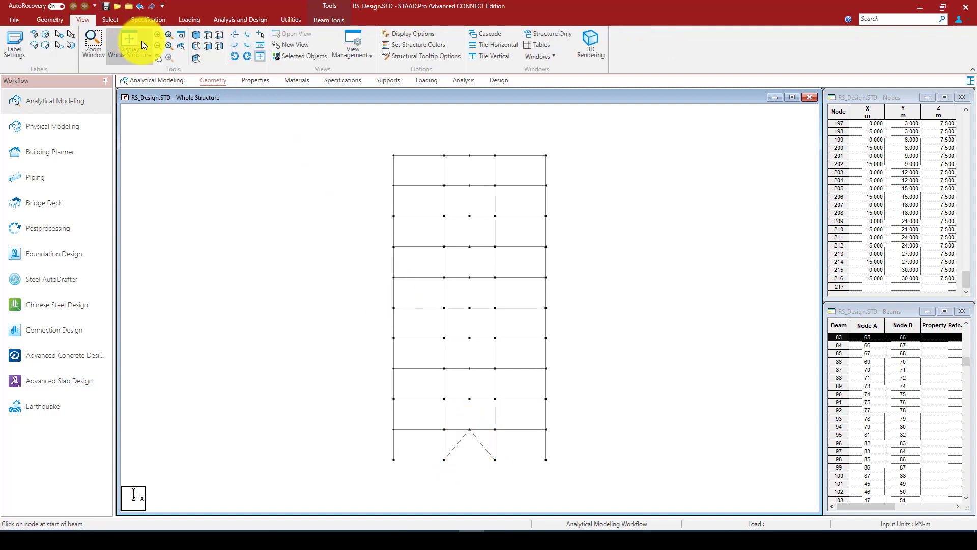
left_click(197, 59)
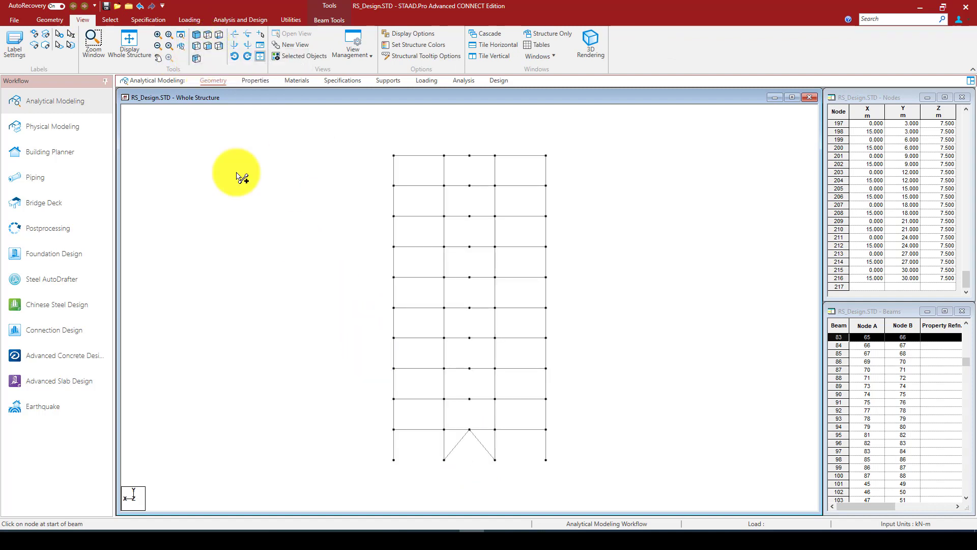
left_click(220, 47)
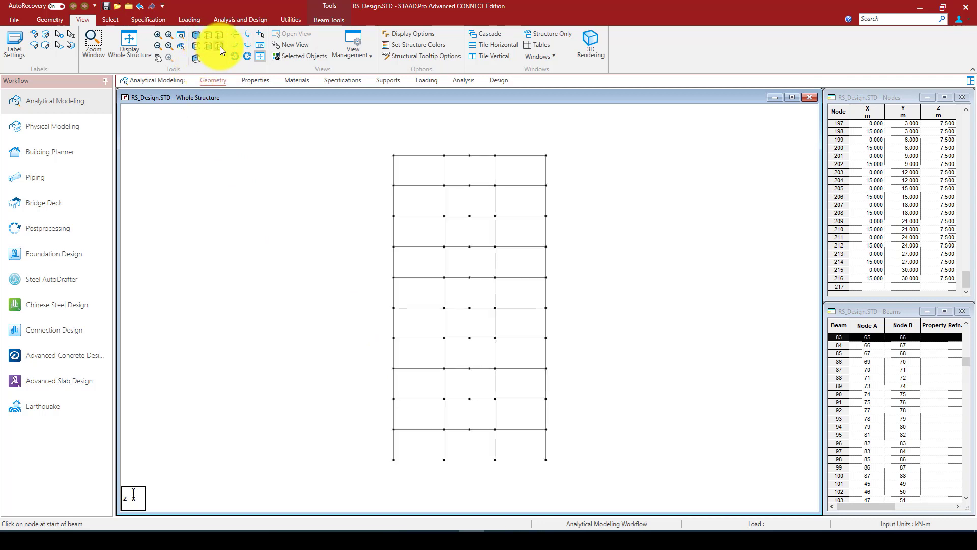
left_click_drag(445, 460, 469, 430)
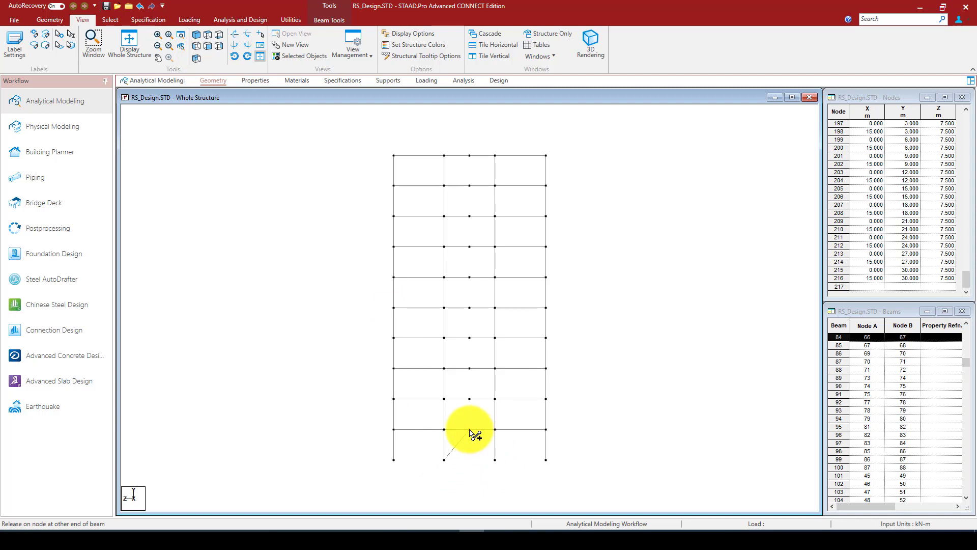
left_click_drag(467, 430, 495, 460)
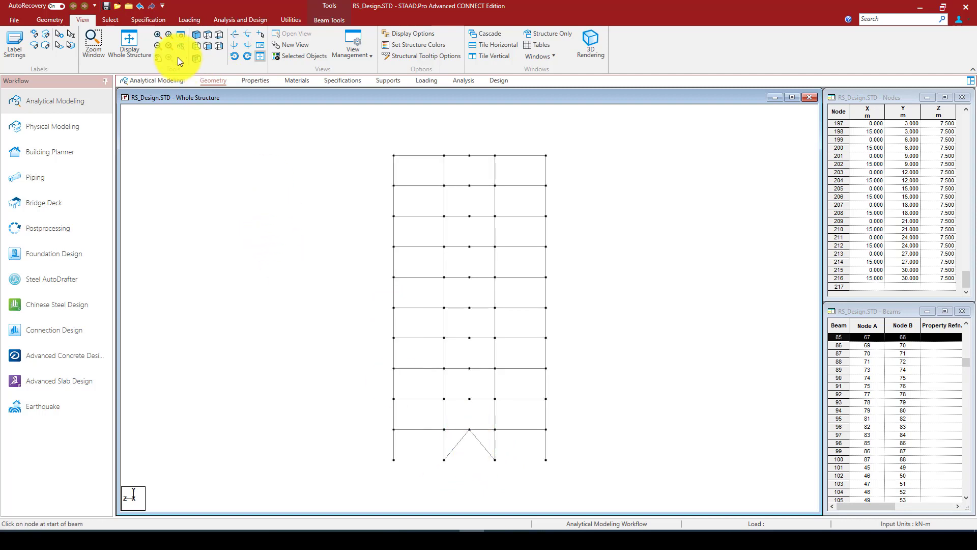
In the isometric view, draw an inverted-V brace in the ground storey's middle bay on the near Z = 15 m face.
left_click(197, 34)
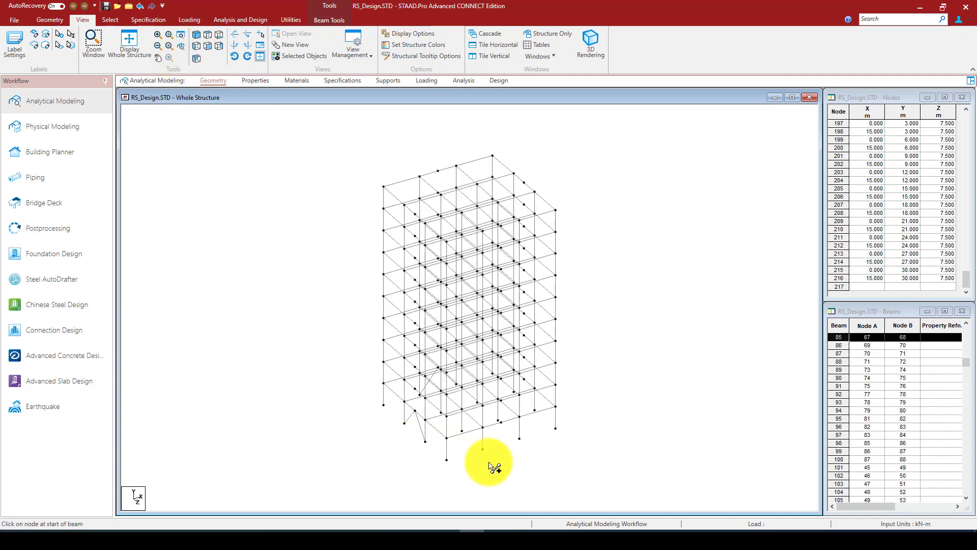
left_click_drag(482, 448, 501, 423)
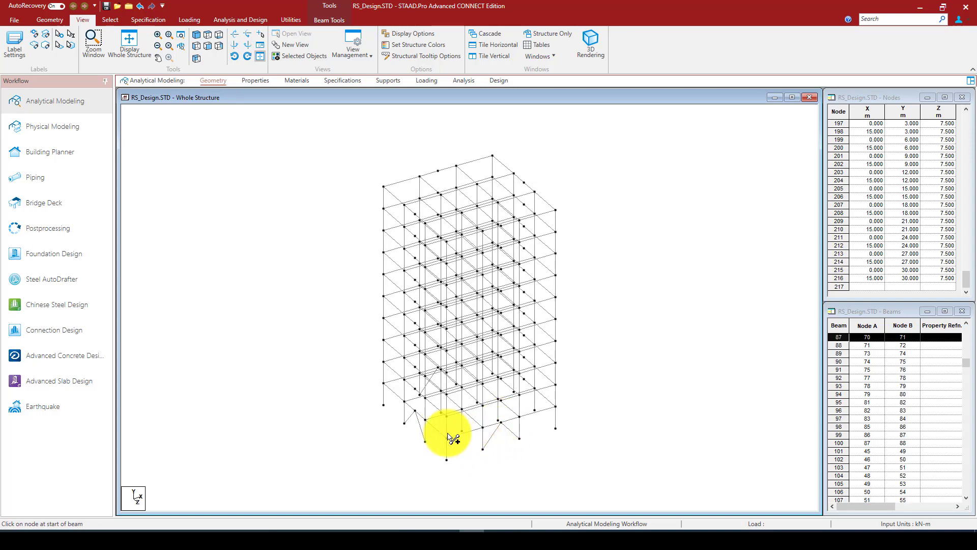
left_click(219, 45)
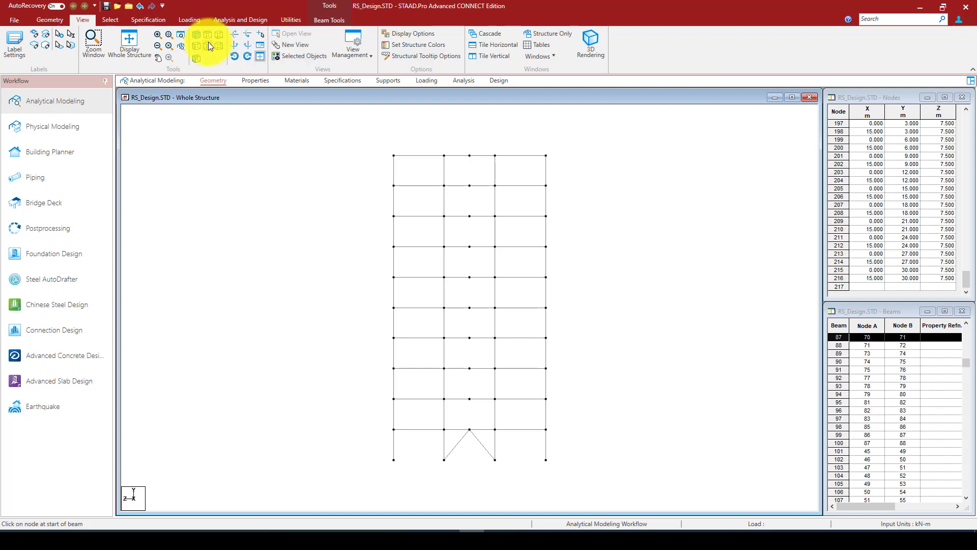
left_click(219, 46)
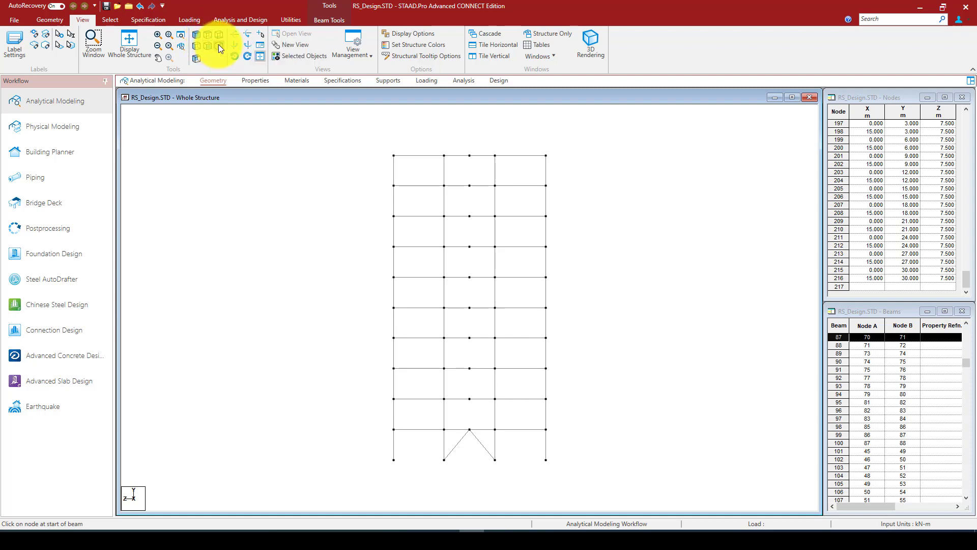
left_click(205, 45)
left_click(197, 46)
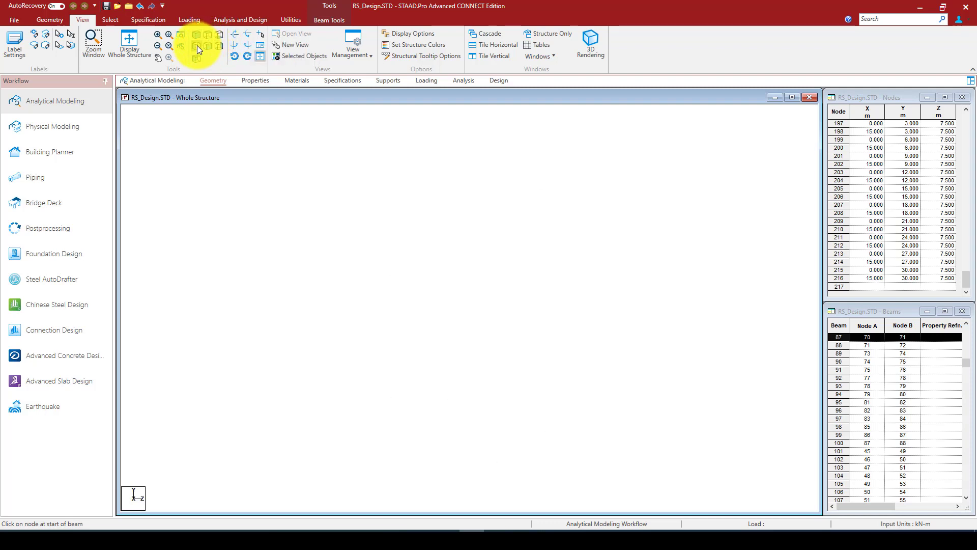
left_click(197, 58)
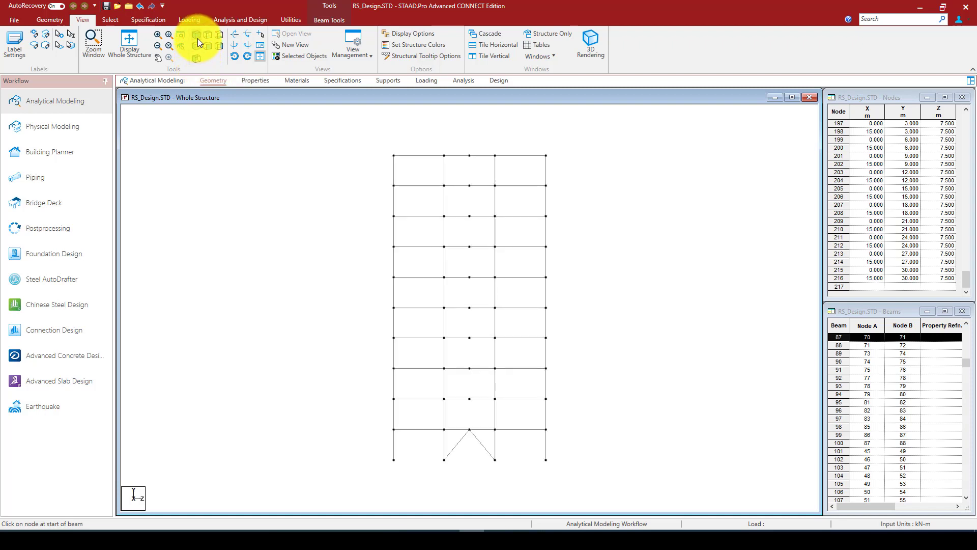
left_click(197, 36)
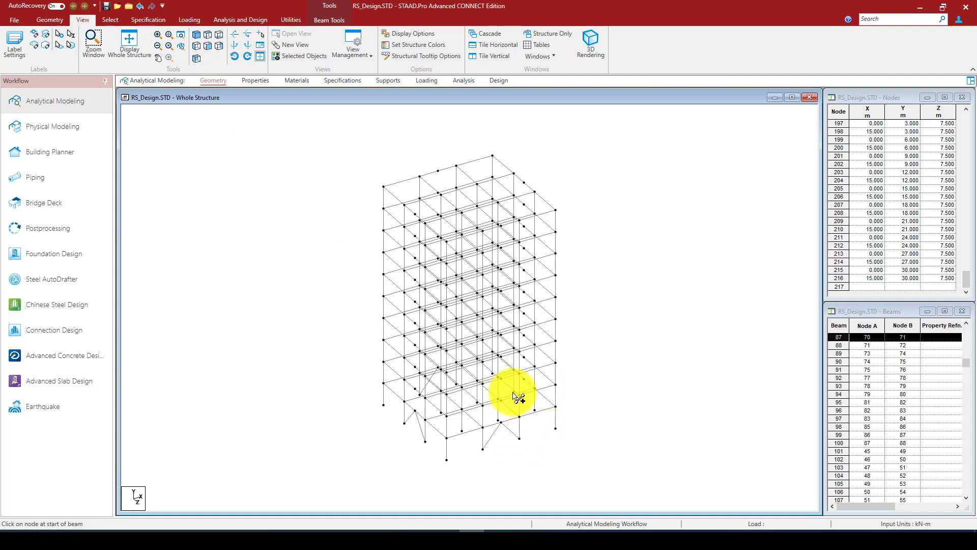
Complete the inverted-V brace in the ground storey's middle bay on the X = 15 m side face.
mouse_move(519, 390)
left_mouse_down()
mouse_move(524, 380)
mouse_move(534, 408)
mouse_move(524, 380)
left_mouse_up()
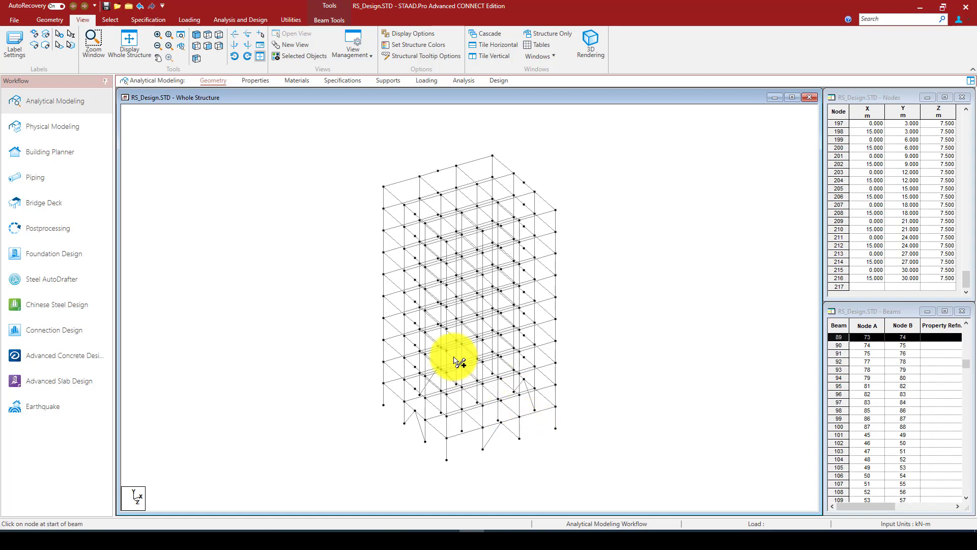
Select the ground storey's inverted-V brace members on all four faces of the building.
left_click(208, 46)
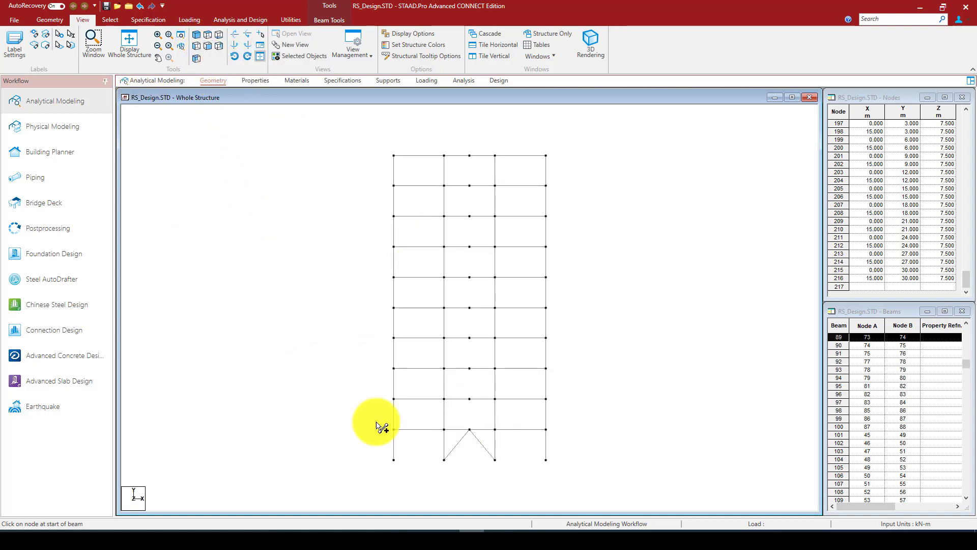
right_click(294, 320)
mouse_move(379, 82)
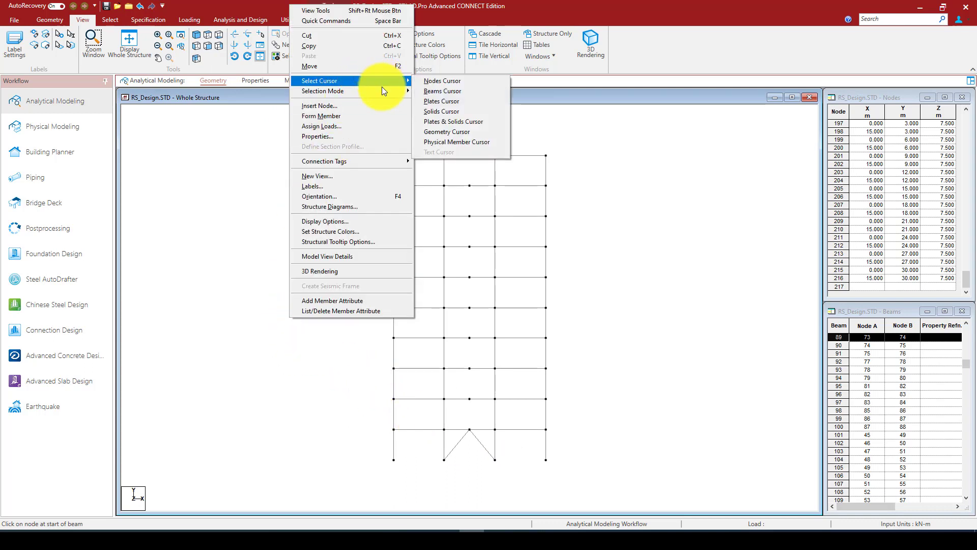
left_click(442, 91)
left_click(452, 450)
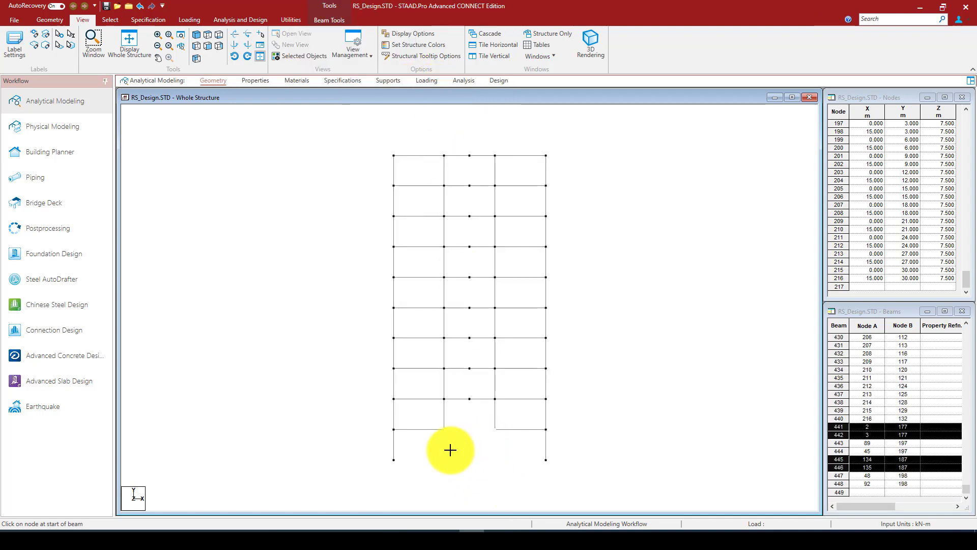
left_click(195, 33)
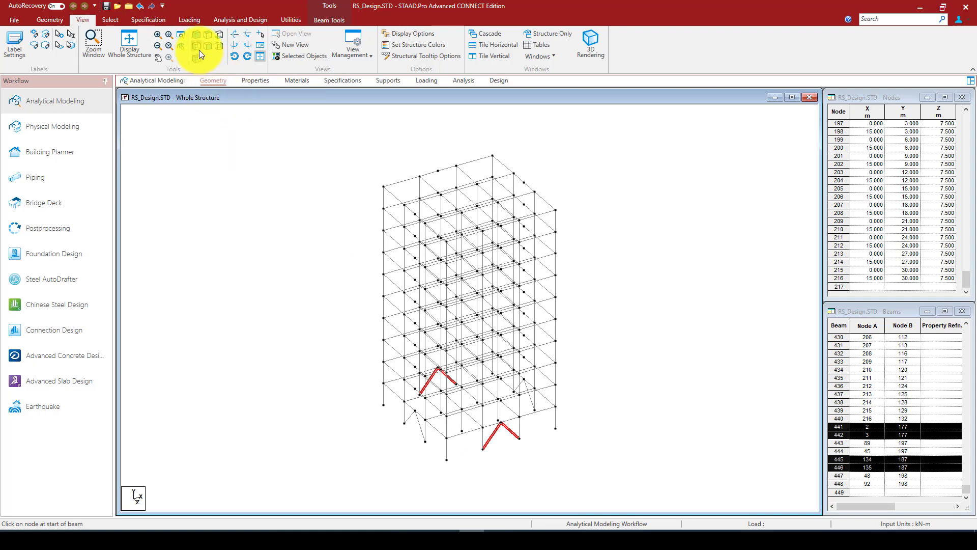
left_click(199, 55)
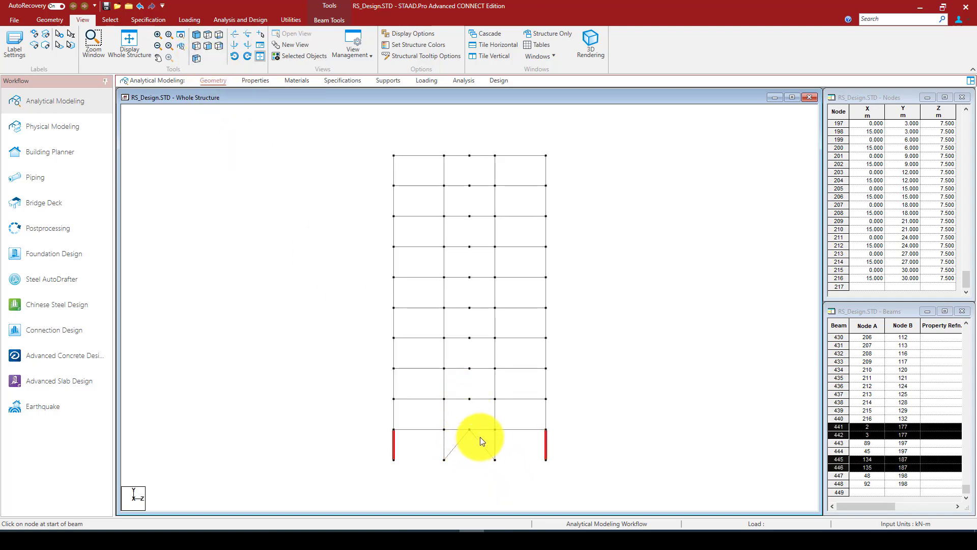
left_click_drag(485, 436, 448, 451, "ctrl")
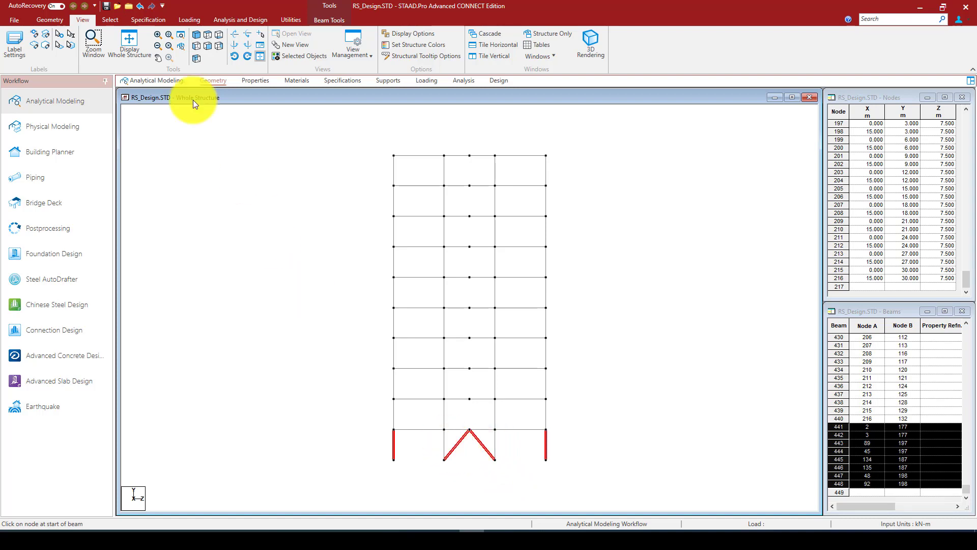
left_click(197, 58)
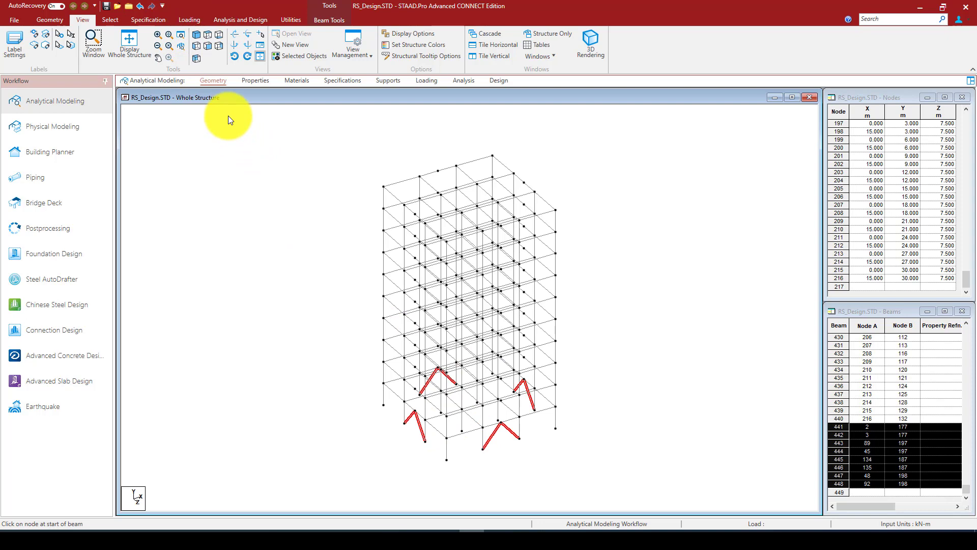
Repeat the selected braces up the building with a Translational Repeat along global Y, using 9 steps at the 3 m storey height.
left_click(54, 20)
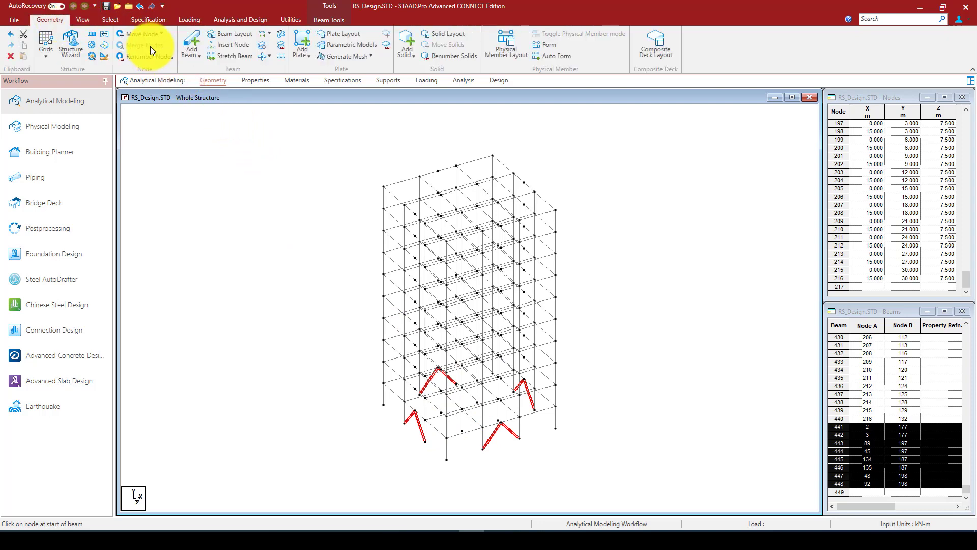
left_click(92, 32)
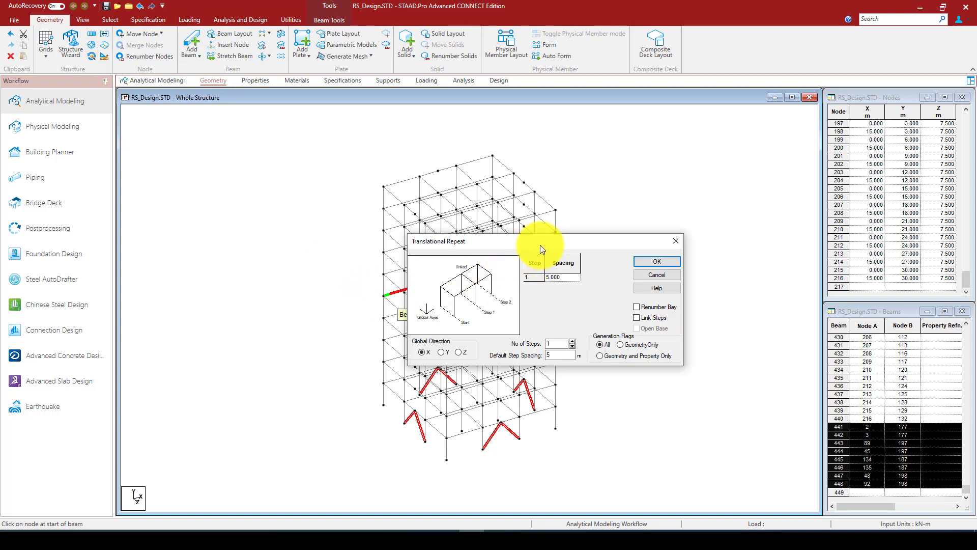
left_click_drag(539, 243, 284, 203)
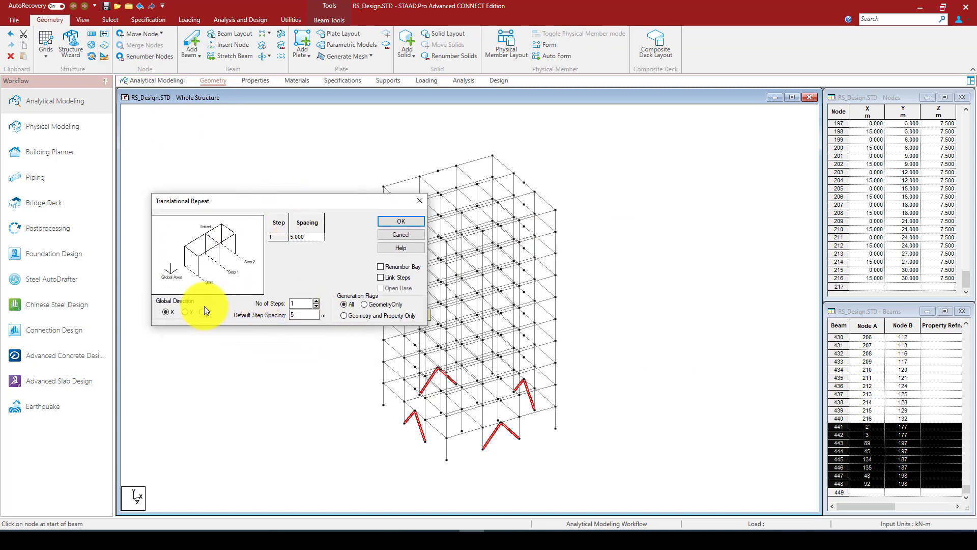
left_click(185, 312)
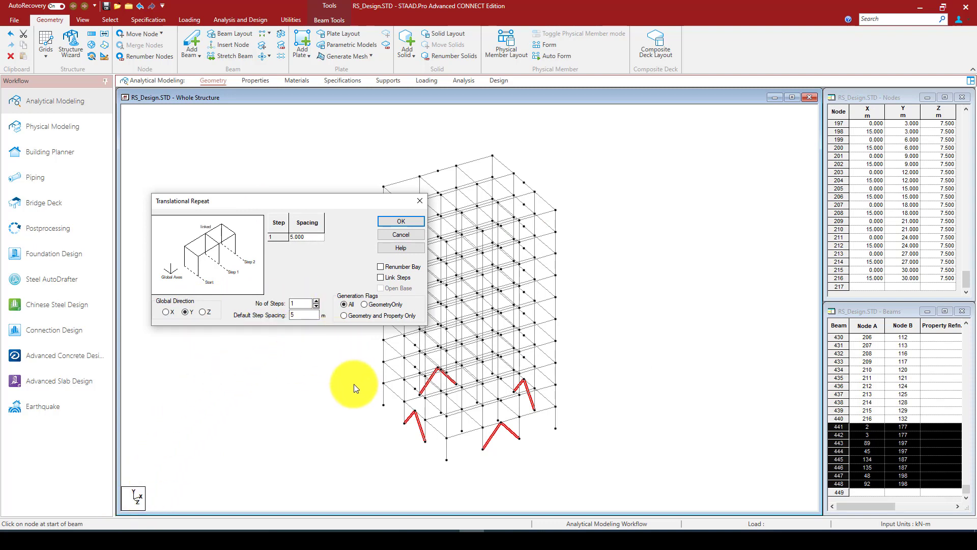
double_click(303, 304)
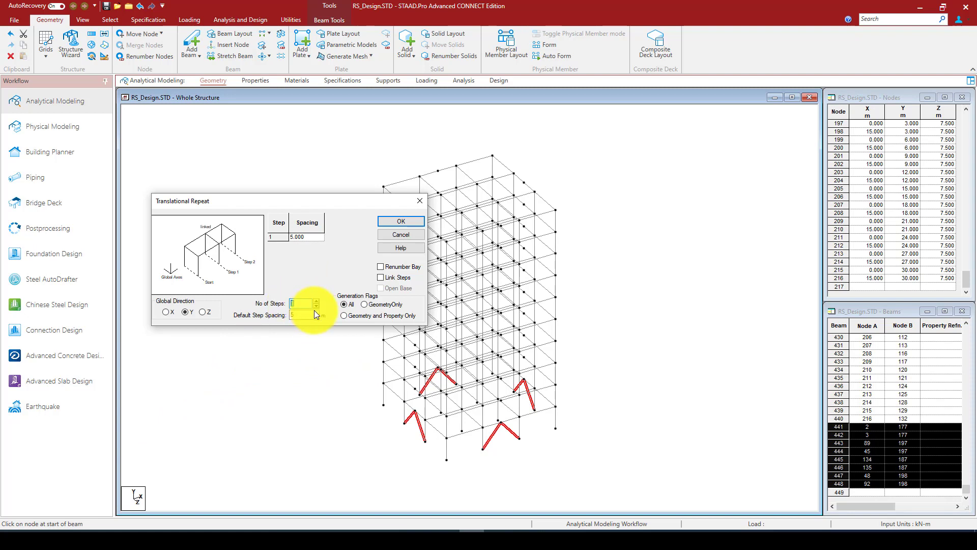
type("9")
key("Tab")
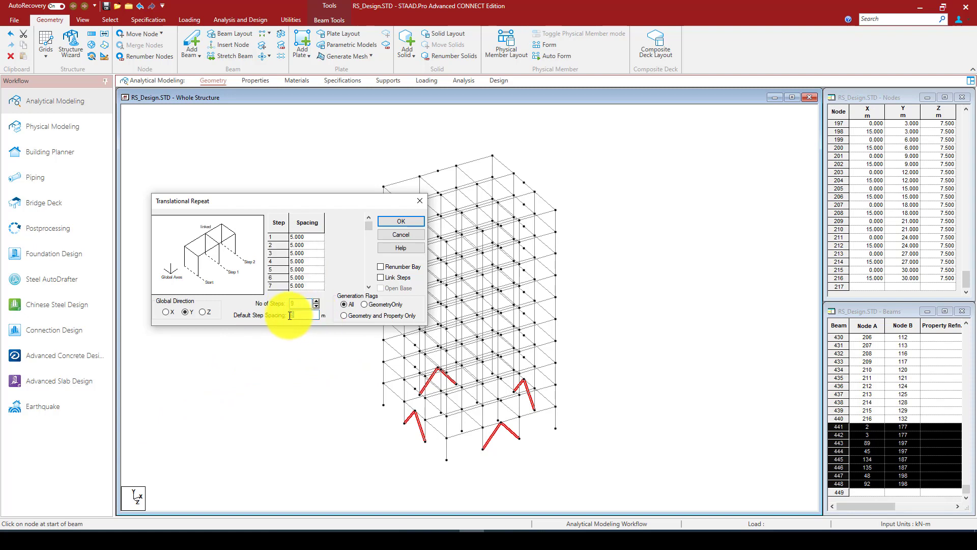
left_click(403, 220)
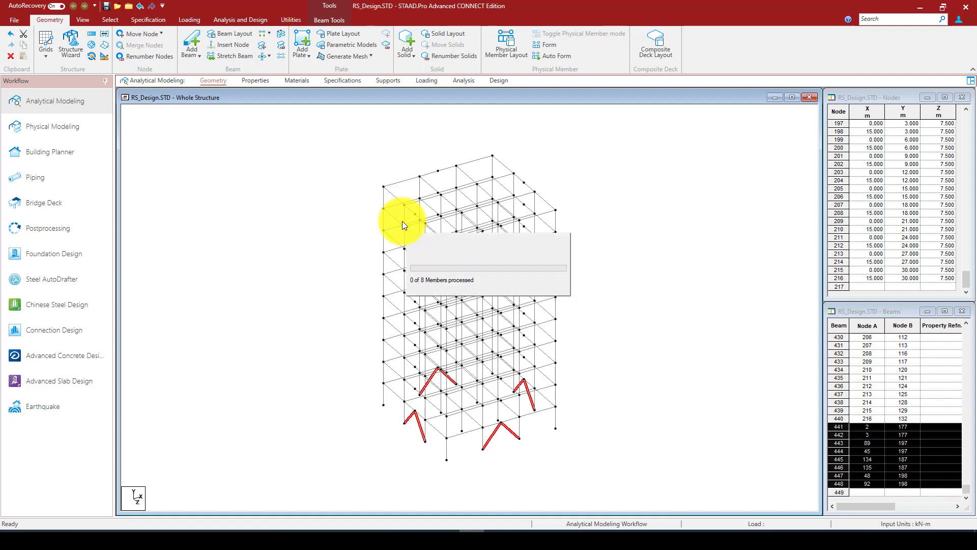
left_click(304, 301)
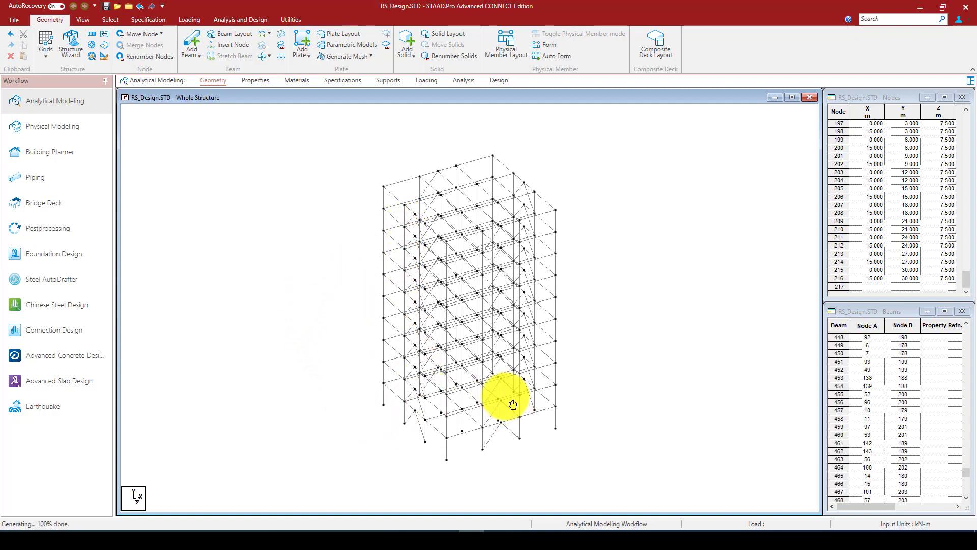
middle_click_drag(512, 405, 469, 375)
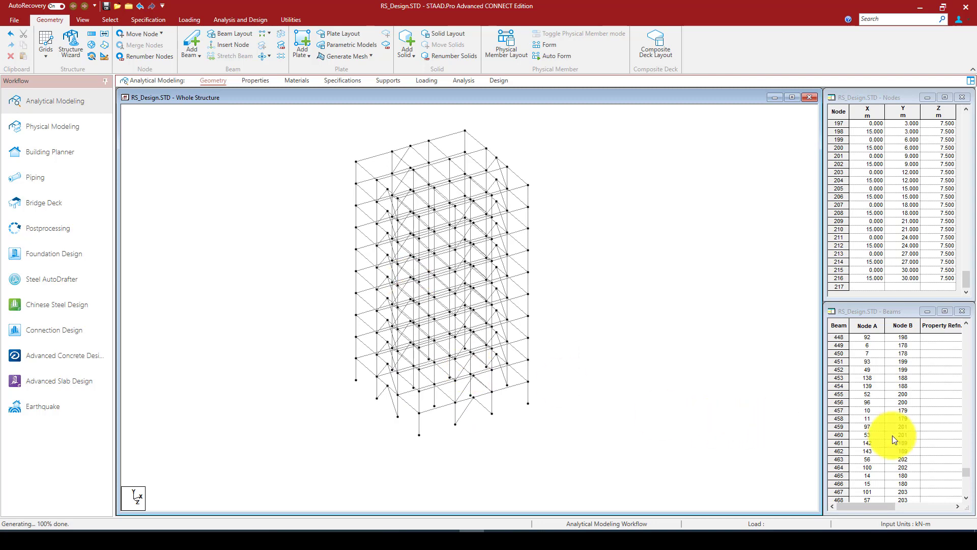
Add the American W shapes W12X40, W10X30 and W6X9 in steel to the section properties.
left_click(254, 82)
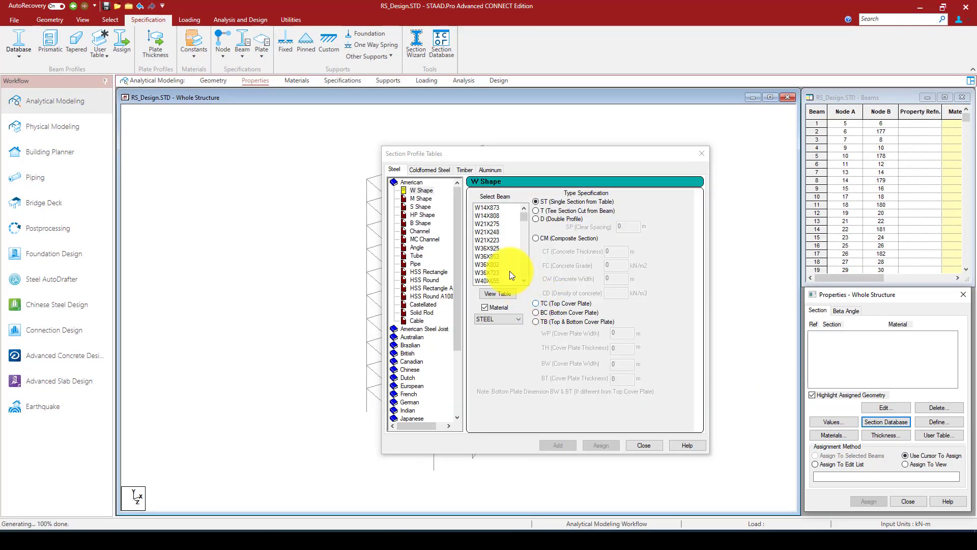
left_click_drag(525, 214, 516, 260)
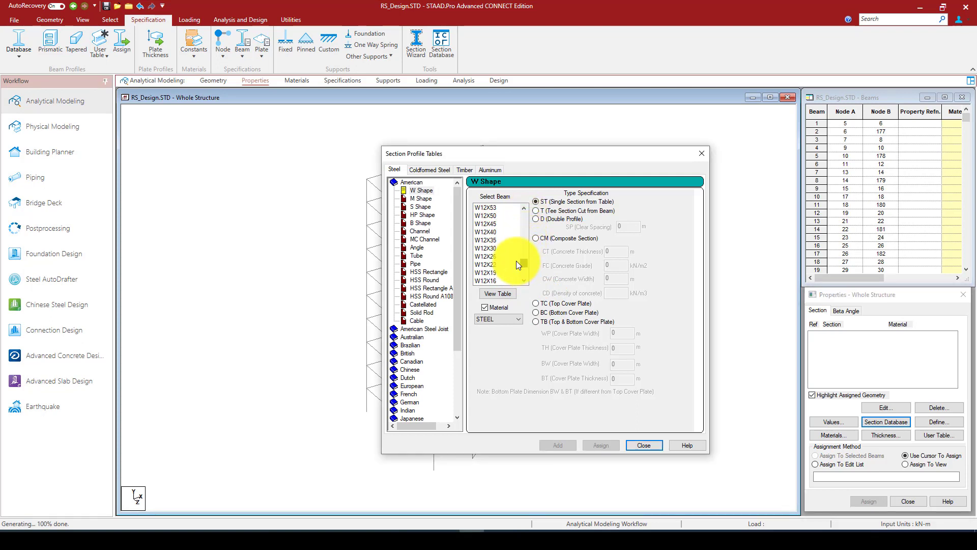
left_click(493, 232)
left_click(559, 445)
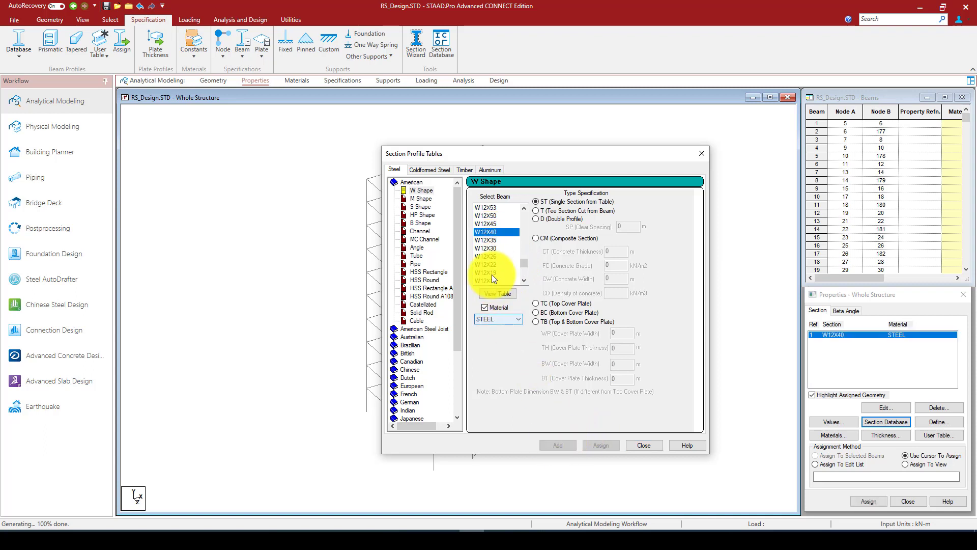
left_click_drag(522, 264, 522, 268)
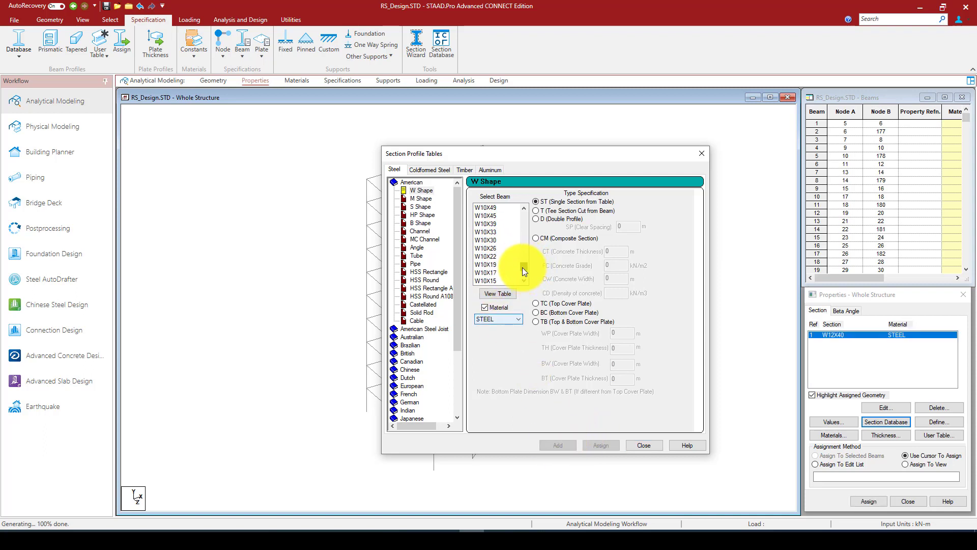
left_click(490, 241)
left_click(558, 445)
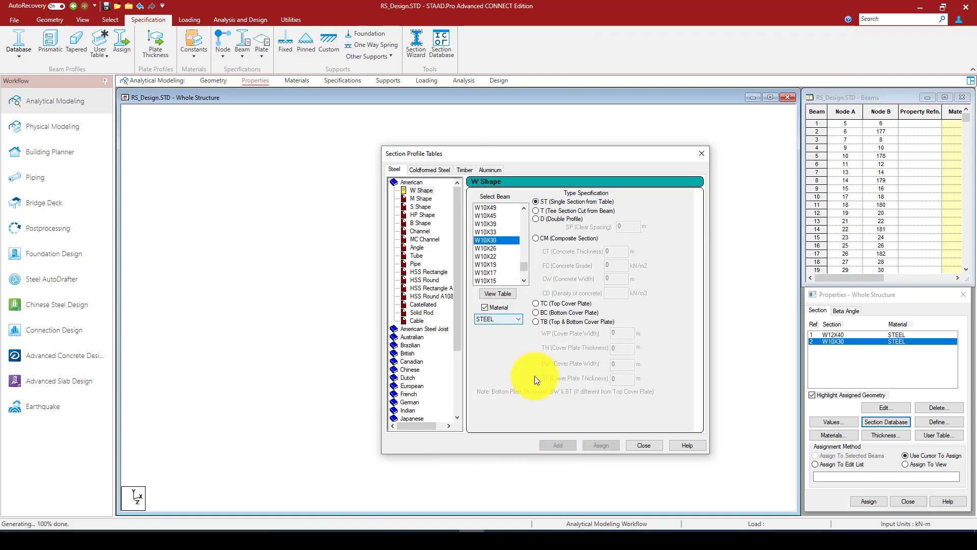
left_click_drag(524, 267, 523, 273)
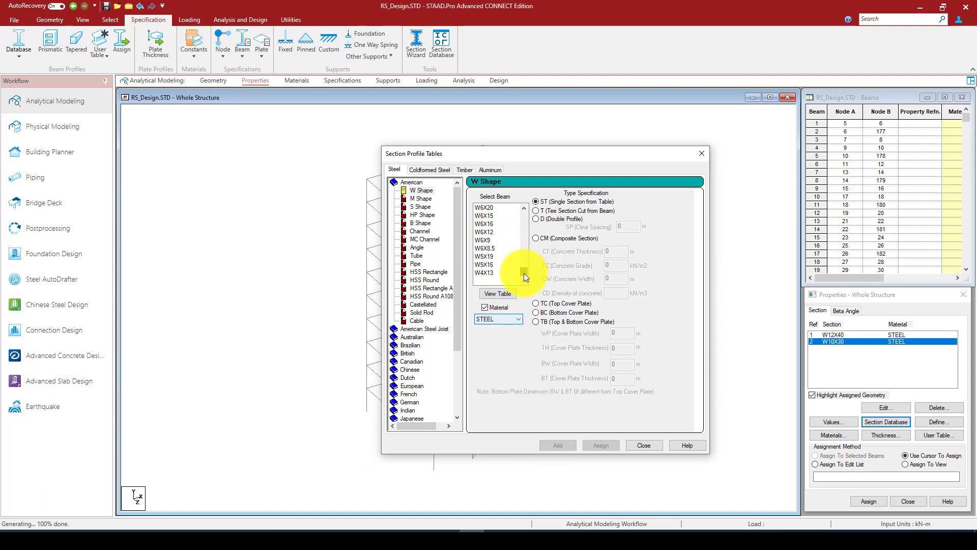
left_click(483, 240)
left_click(568, 444)
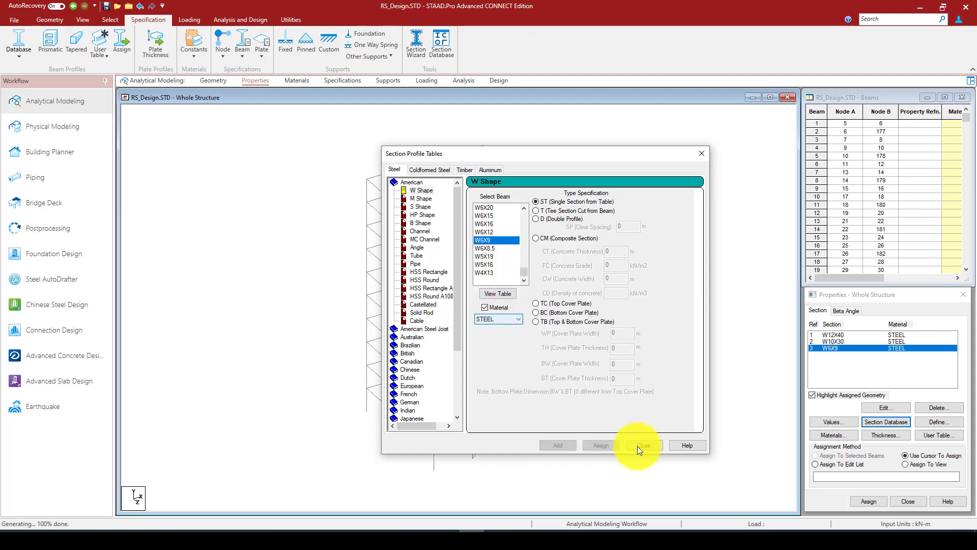
left_click(640, 445)
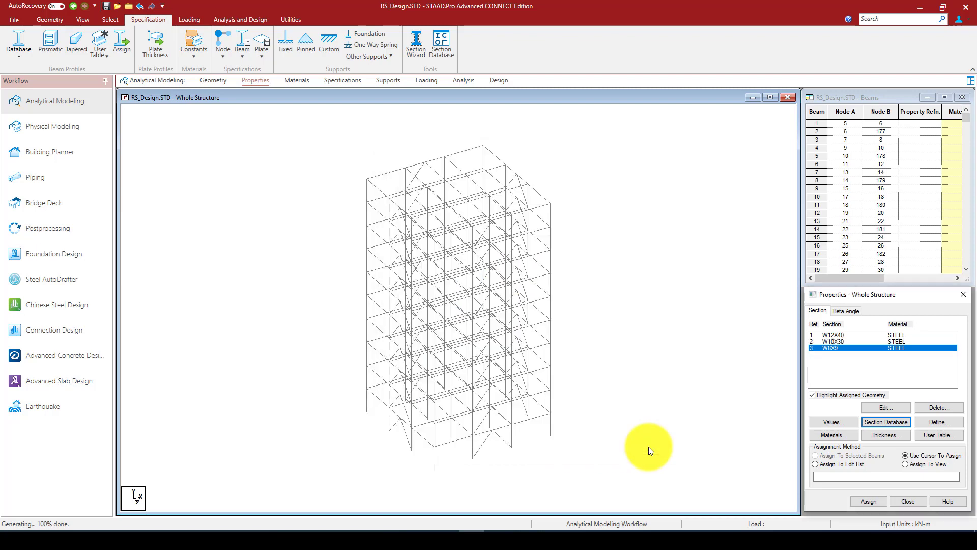
Assign the W12X40 section to all columns by selecting every member parallel to Y.
left_click(839, 335)
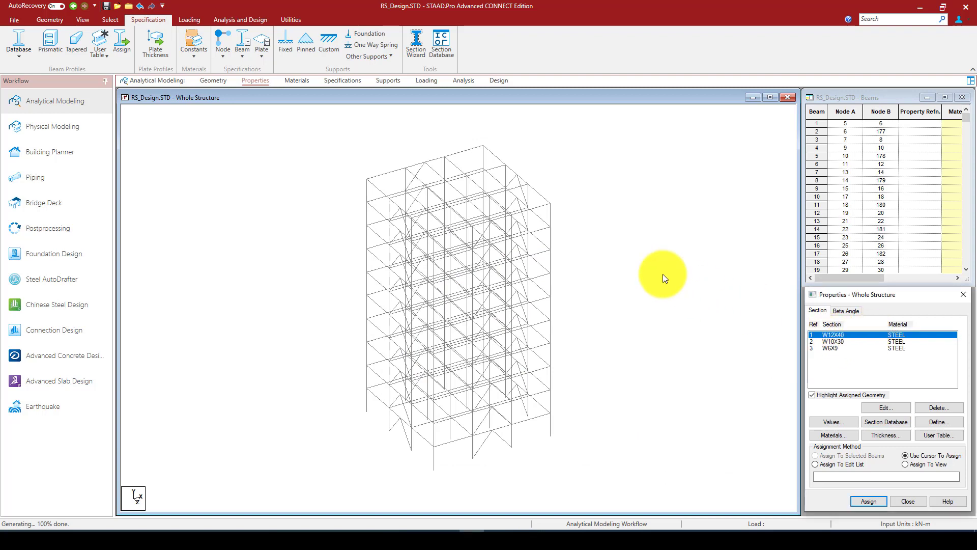
left_click(115, 19)
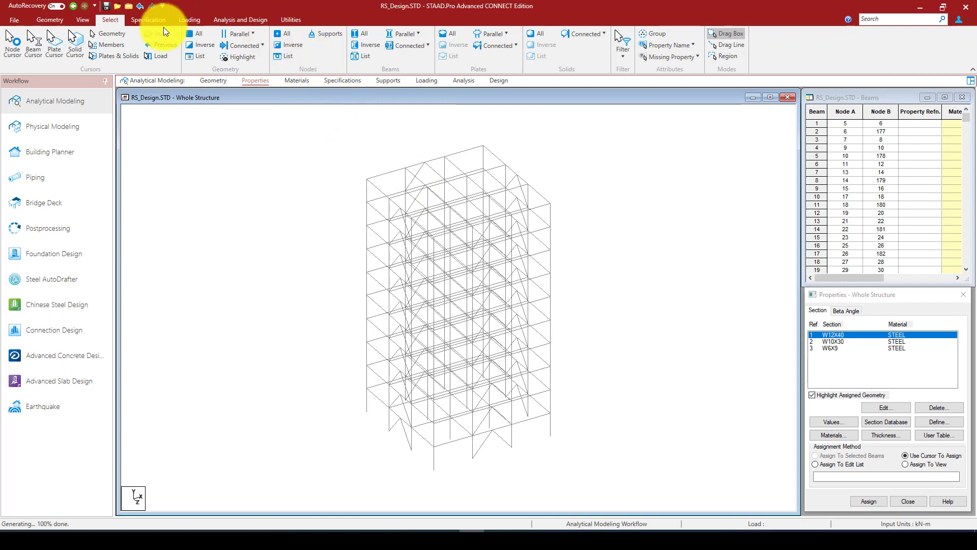
left_click(407, 33)
left_click(410, 61)
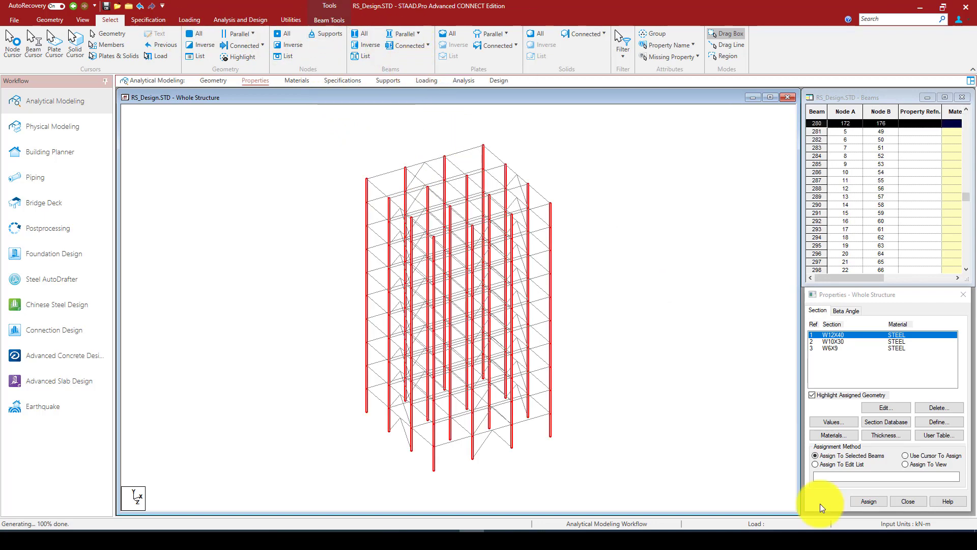
left_click(859, 503)
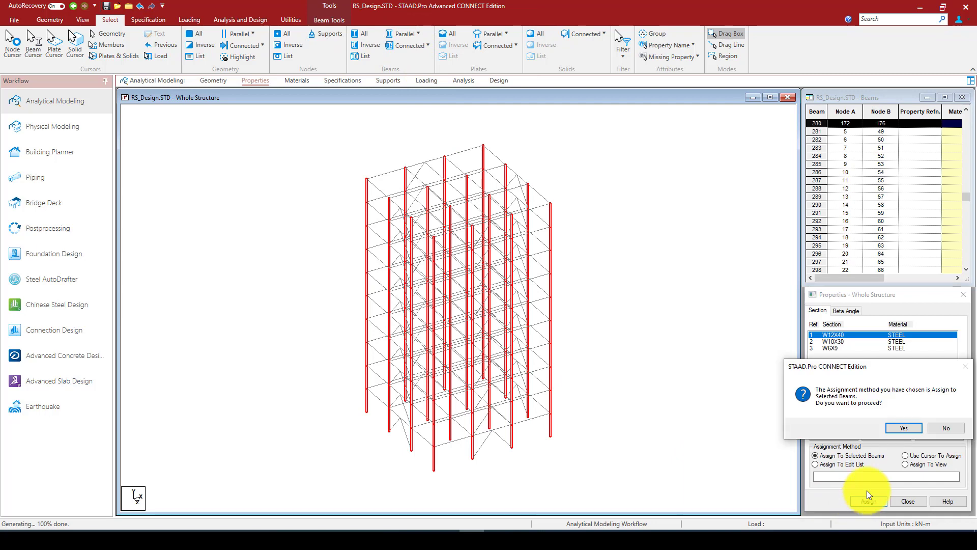
left_click(901, 427)
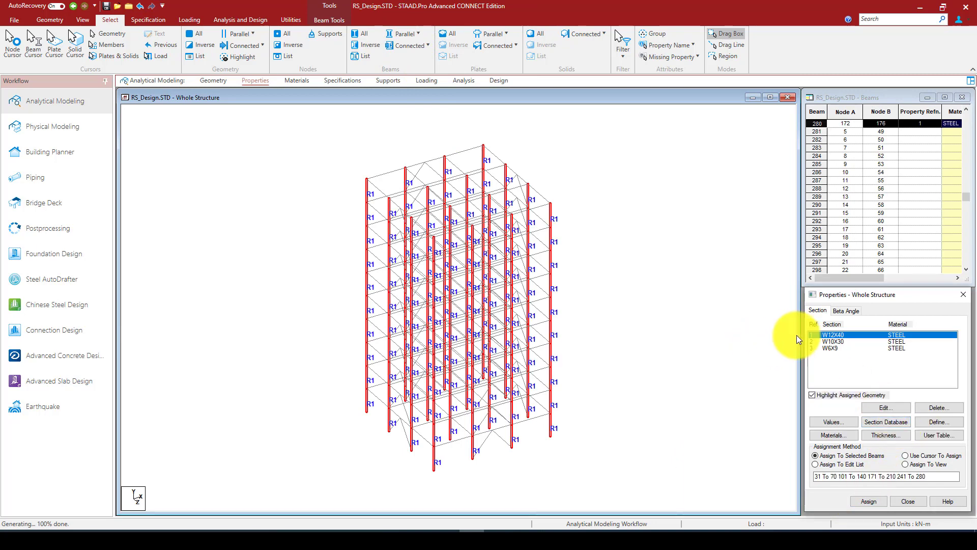
Assign the W10X30 section to all floor beams by selecting every member parallel to X and Z.
left_click(842, 340)
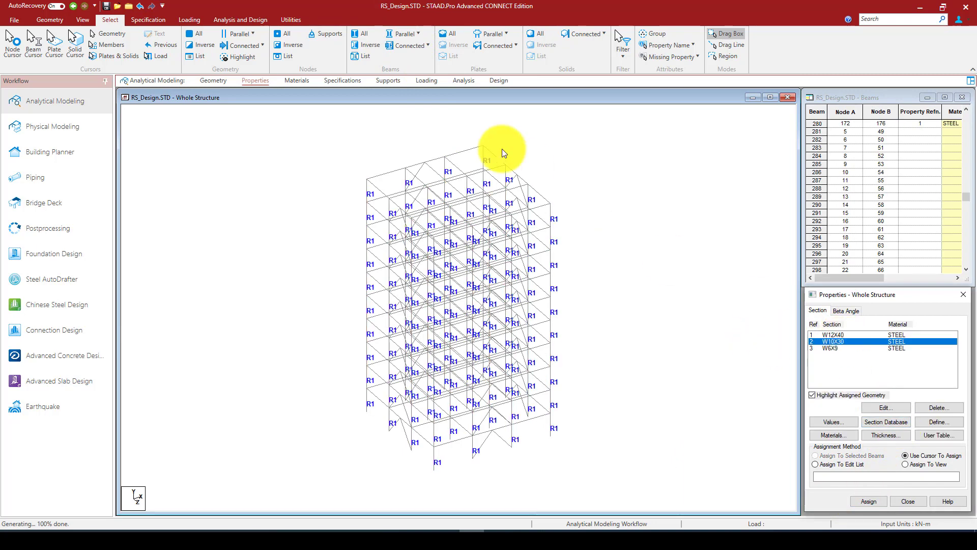
left_click(405, 33)
left_click(405, 33)
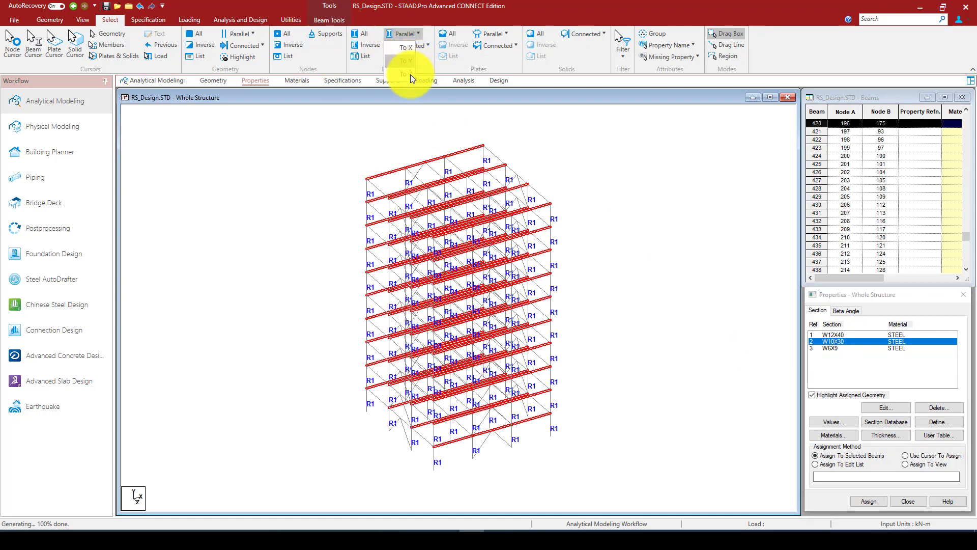
left_click(411, 74)
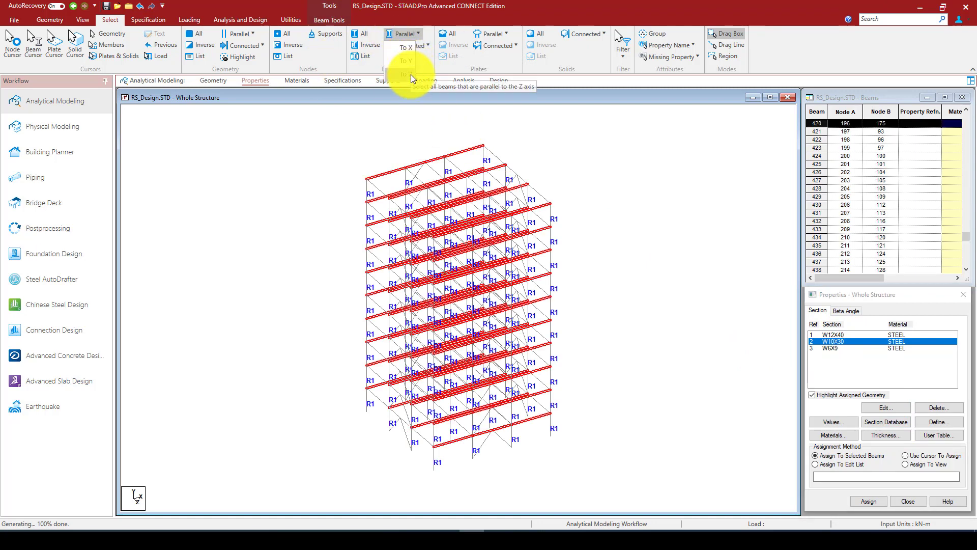
left_click(880, 501)
left_click(901, 427)
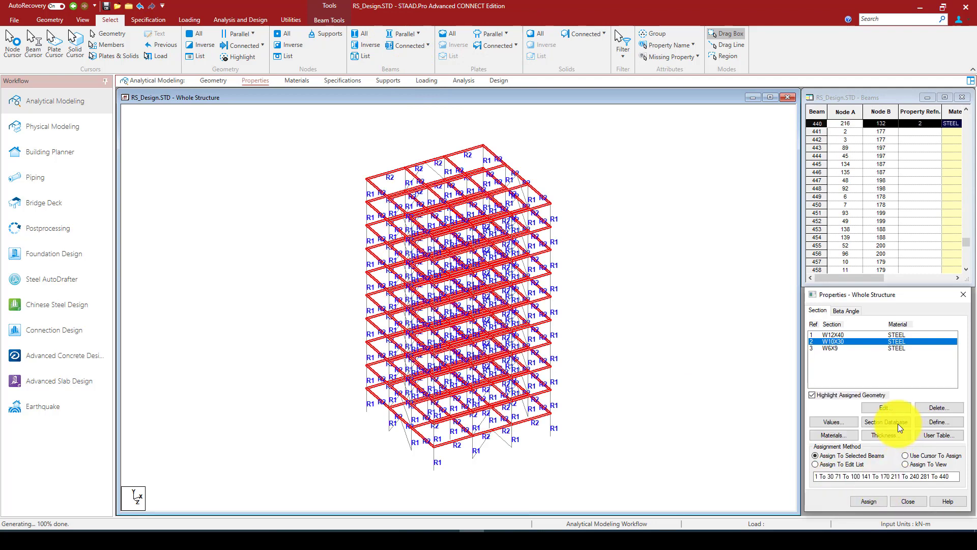
Assign the W6X9 section to all inverted-V braces on the building's perimeter by selecting them in the elevation views.
left_click(826, 348)
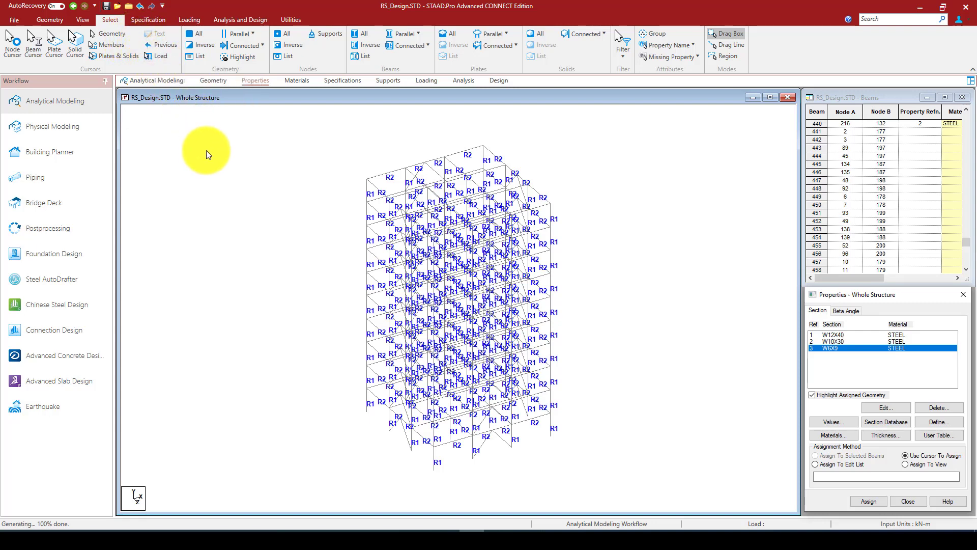
left_click(83, 19)
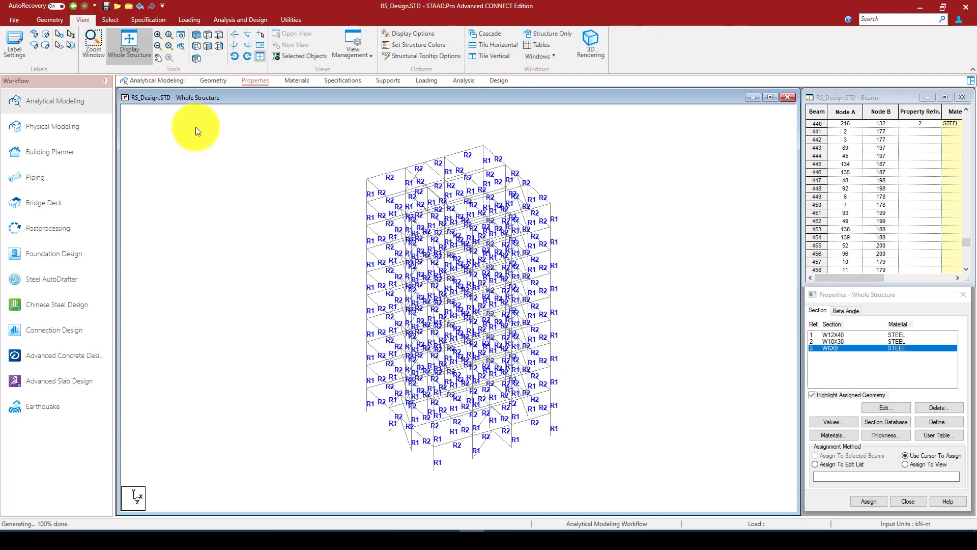
left_click(209, 46)
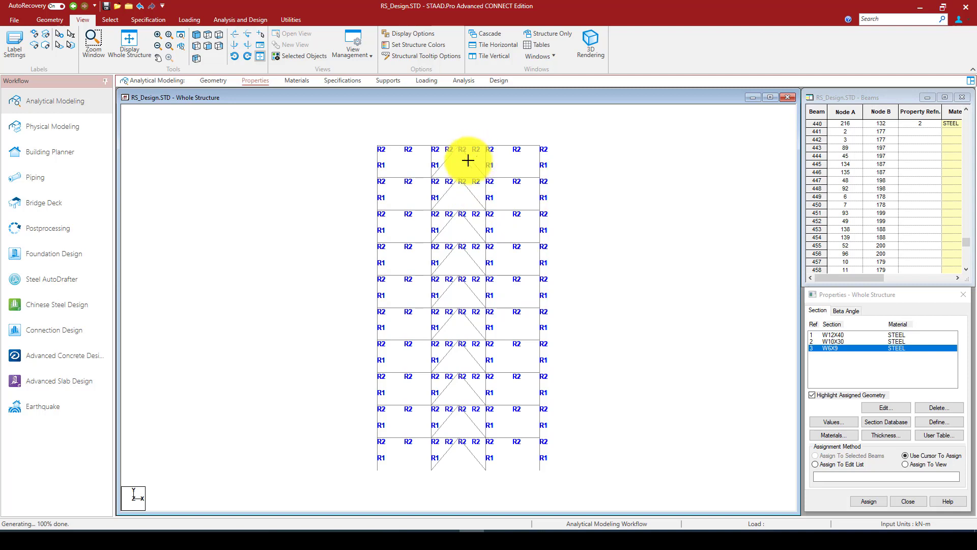
left_click_drag(468, 160, 441, 197)
left_click_drag(482, 228, 436, 225, "ctrl")
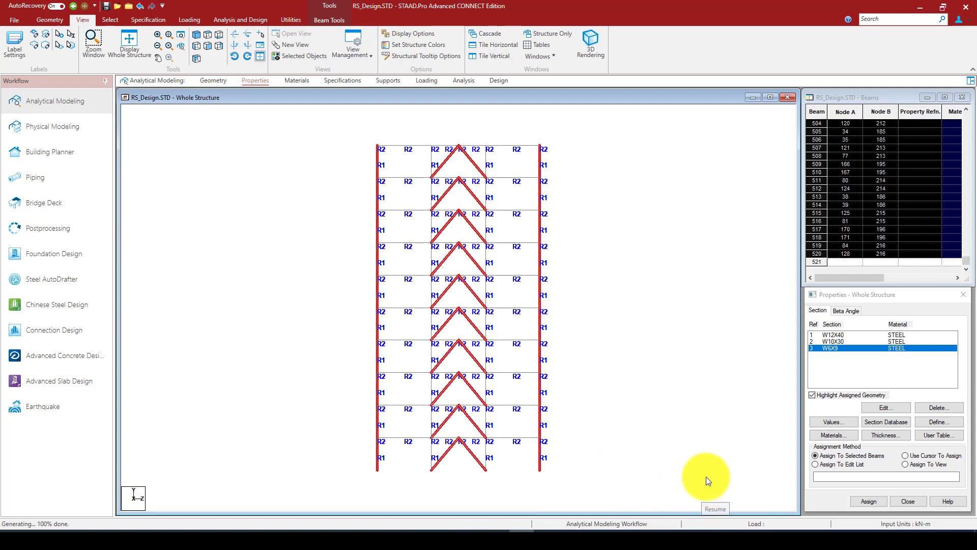
left_click(197, 38)
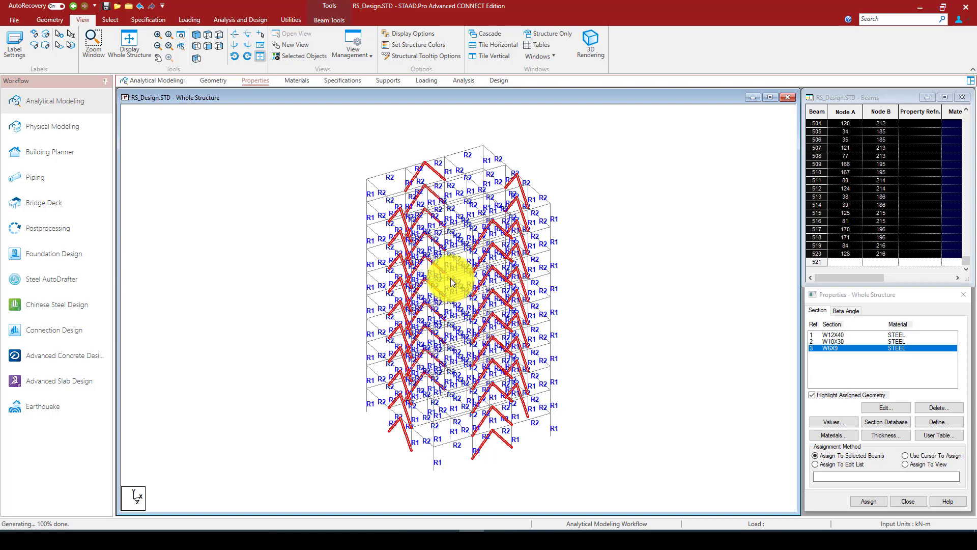
left_click(875, 503)
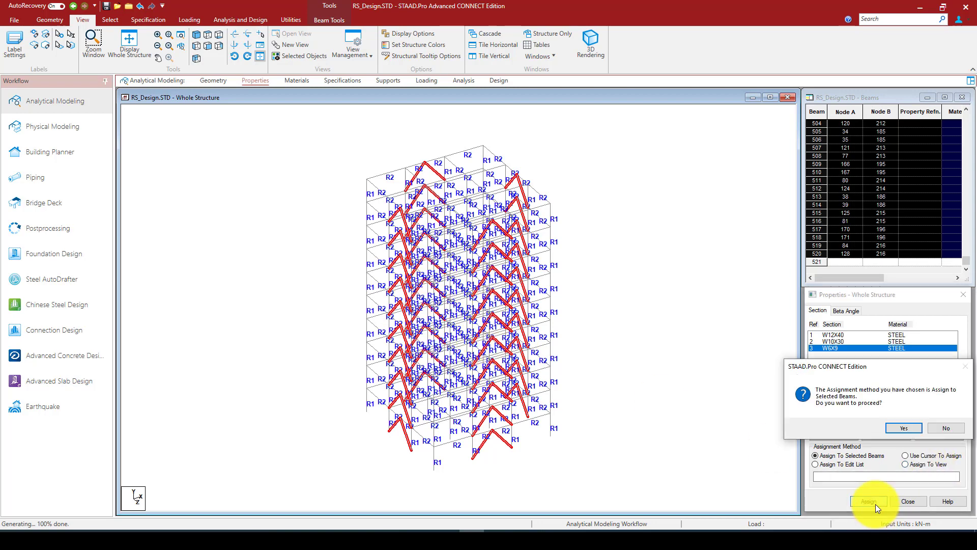
left_click(903, 426)
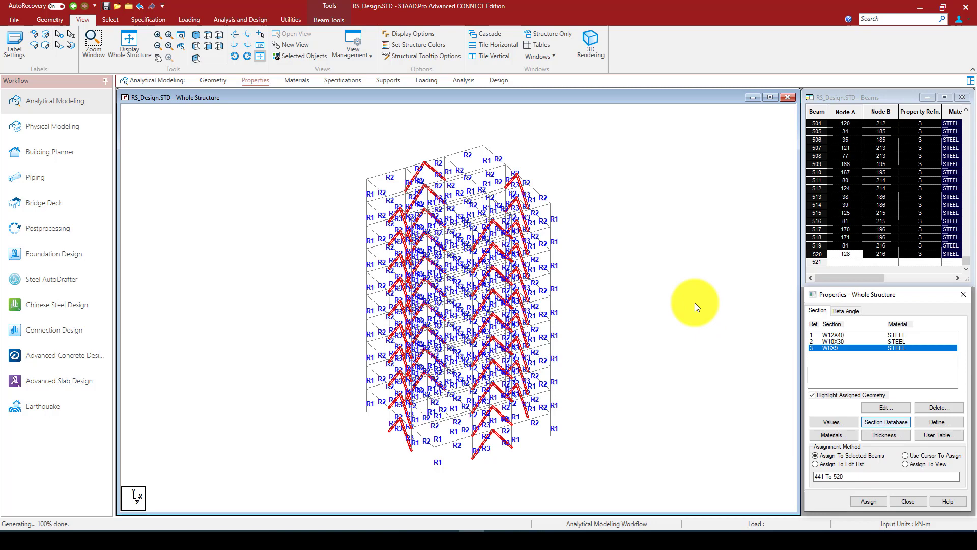
Inspect the whole frame with its assigned sections in a 3D rendering, then close the rendering.
right_click(626, 220)
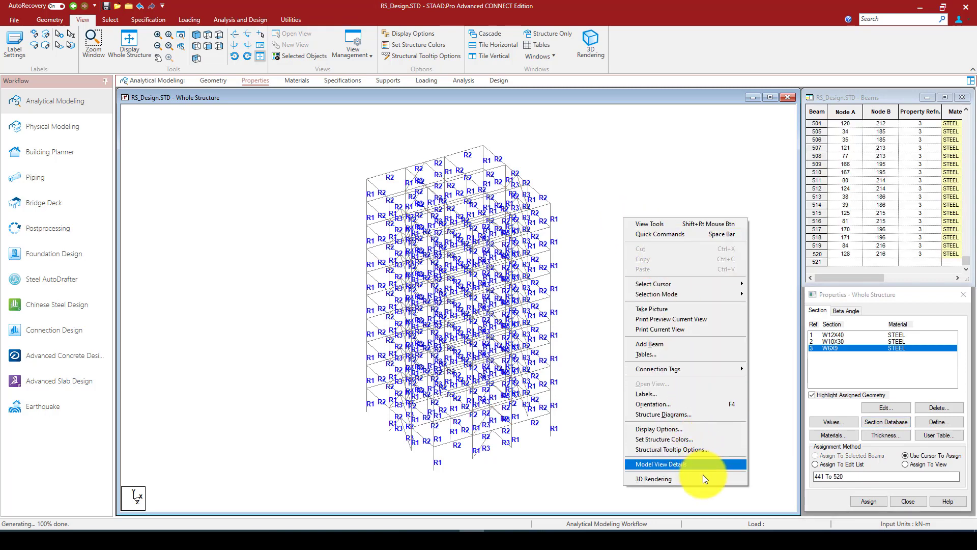
left_click(511, 473)
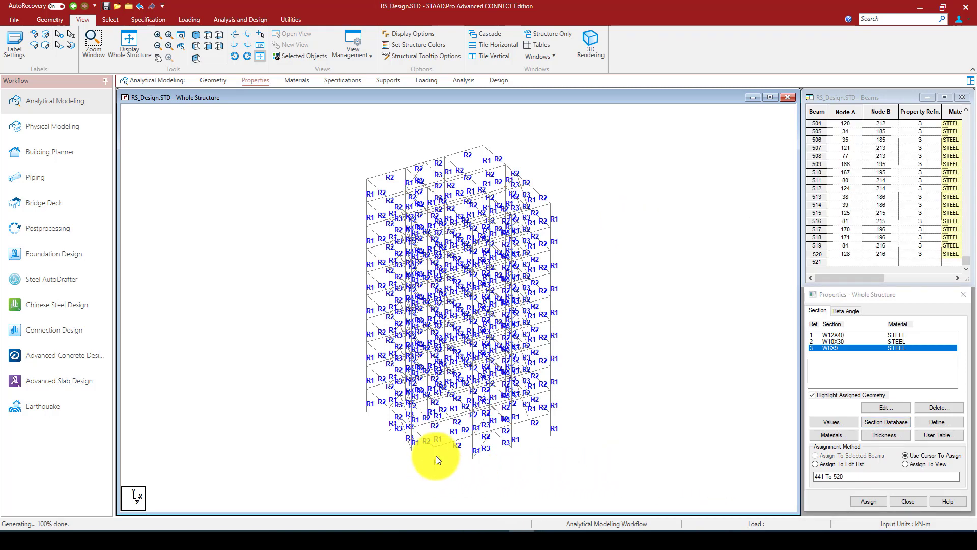
right_click(641, 346)
left_click(685, 340)
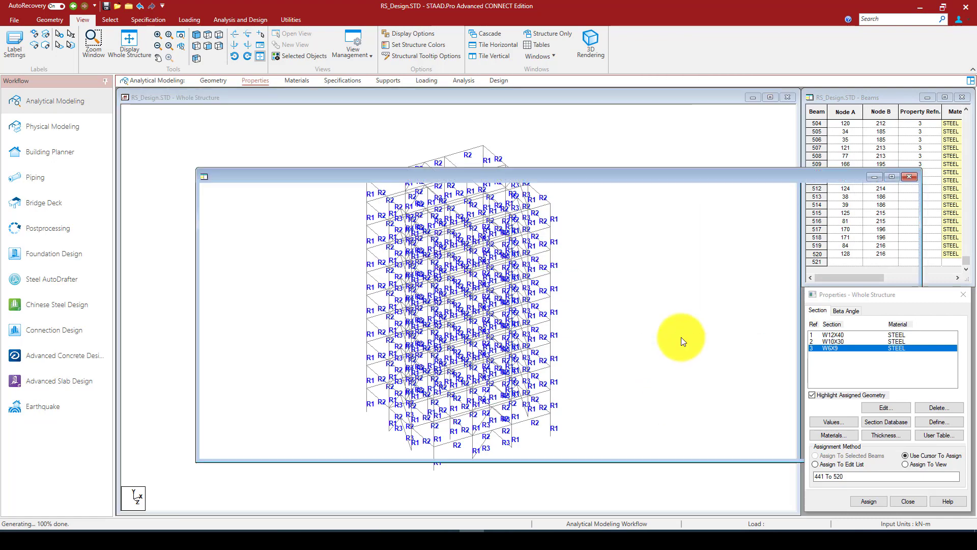
left_click_drag(628, 330, 648, 266)
left_click(909, 177)
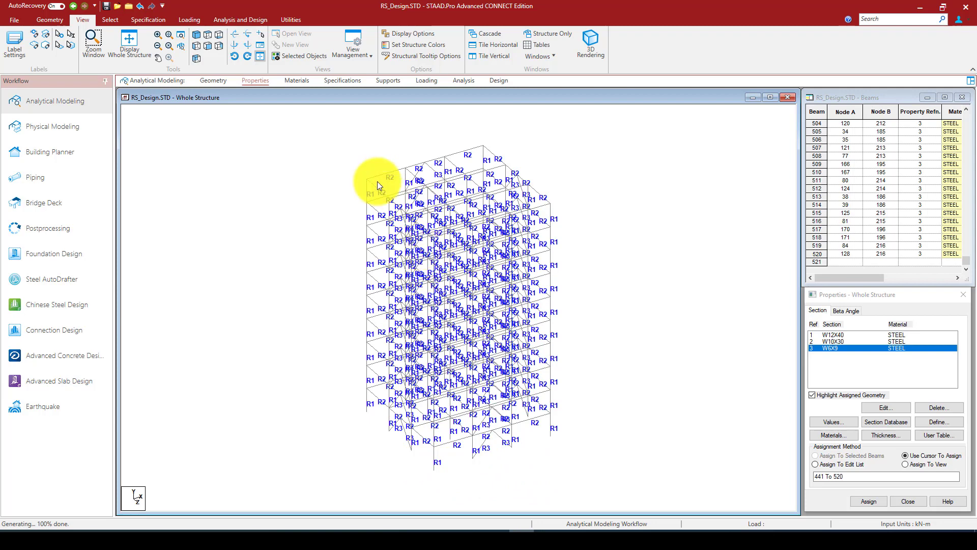
Assign the STEEL_50_KSI material to every member in the view.
left_click(303, 83)
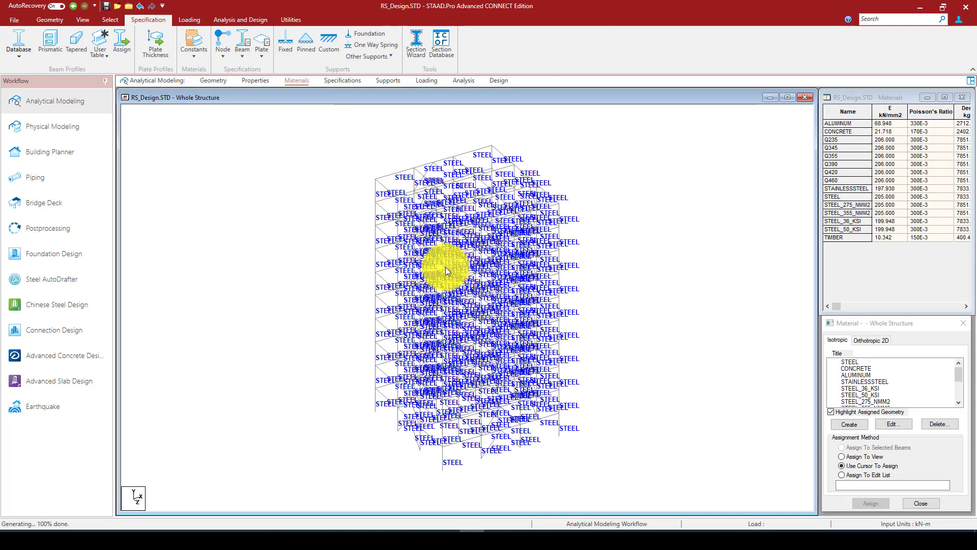
left_click(874, 388)
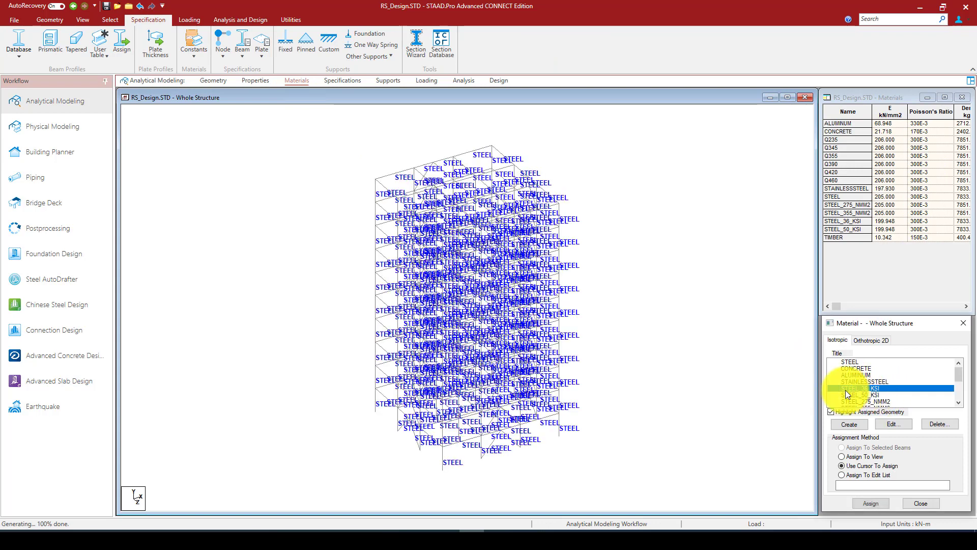
left_click(860, 457)
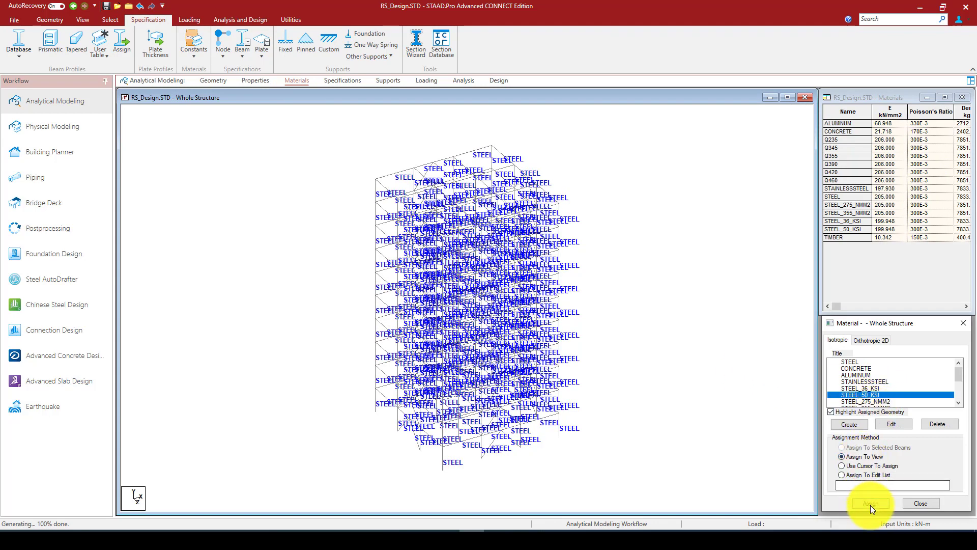
left_click(870, 504)
left_click(906, 442)
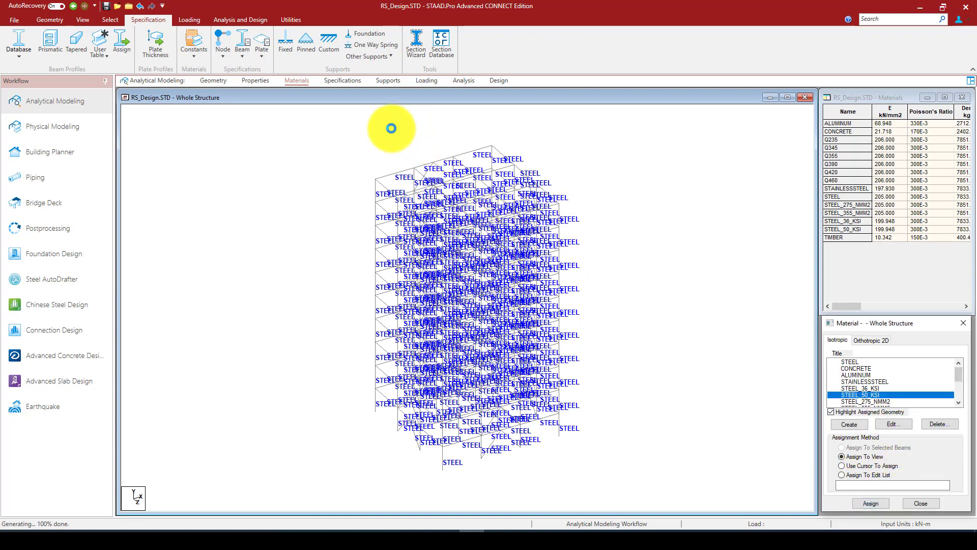
Create a fixed support definition for the structure.
left_click(387, 84)
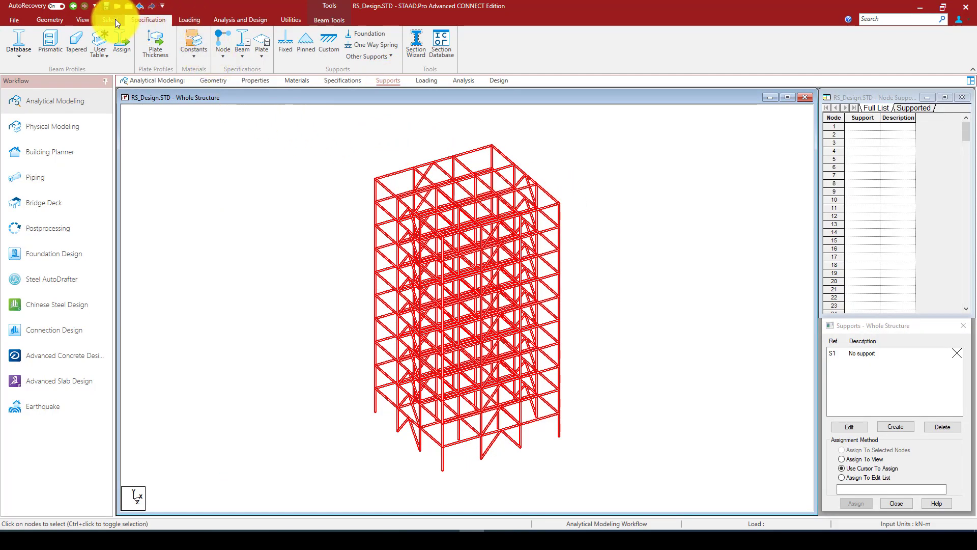
left_click(84, 20)
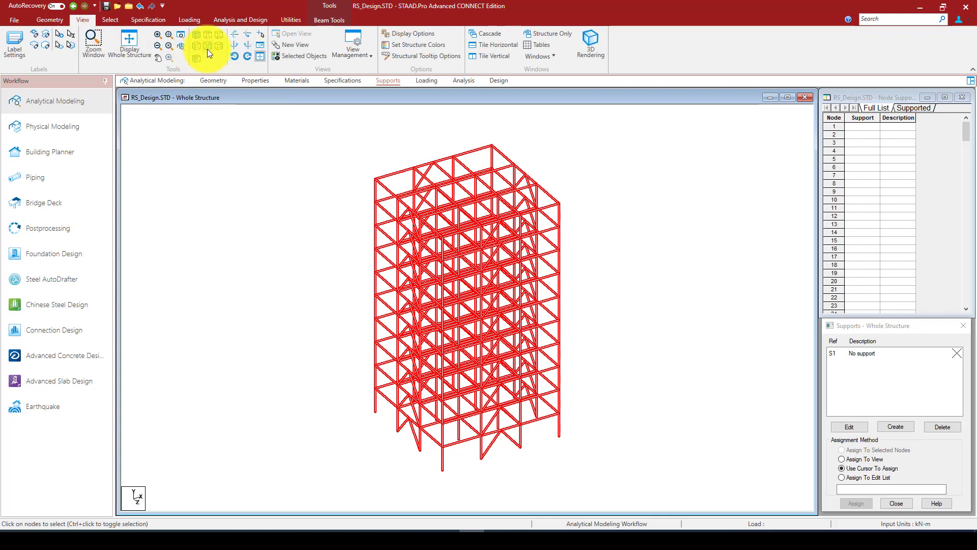
left_click(208, 46)
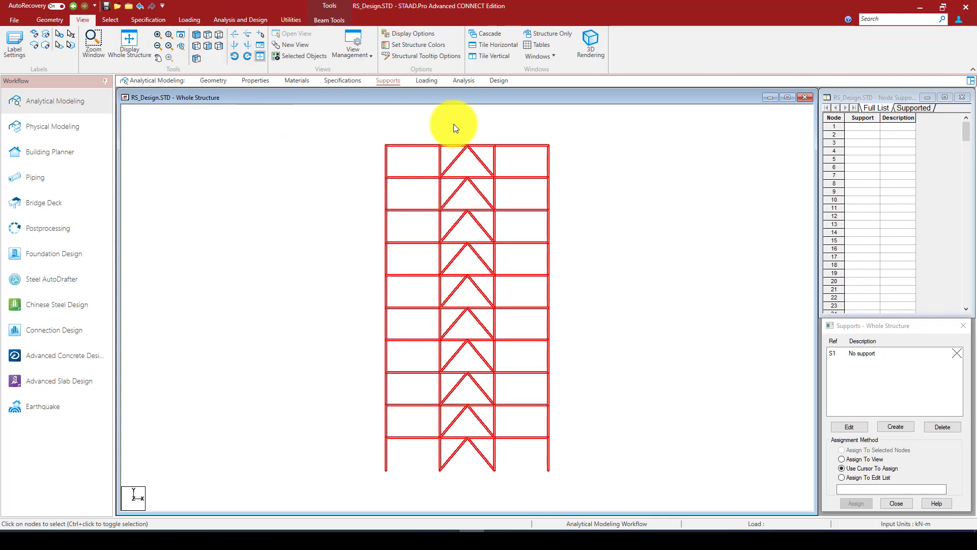
left_click(896, 426)
left_click(836, 519)
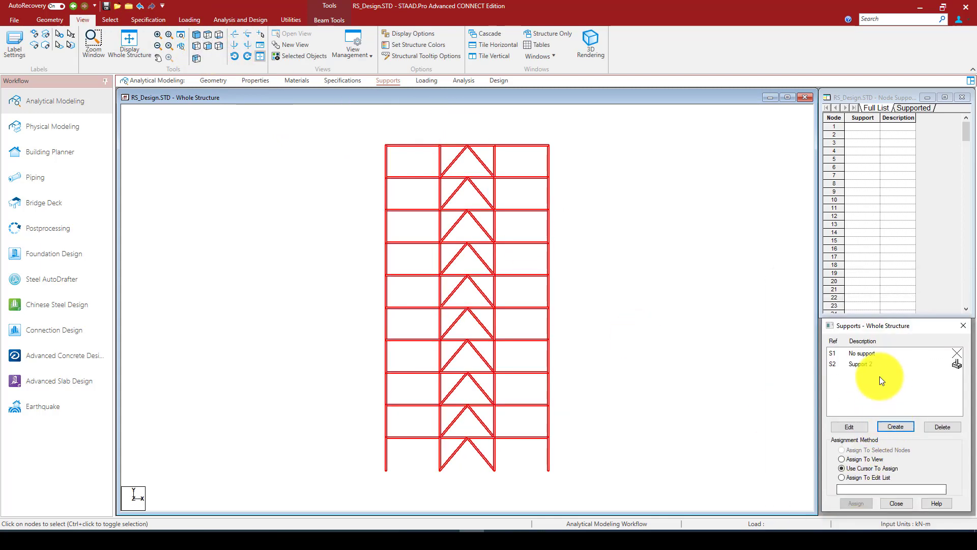
Assign the fixed support to all base nodes of the columns.
left_click(863, 363)
scroll(472, 322, "down", 3)
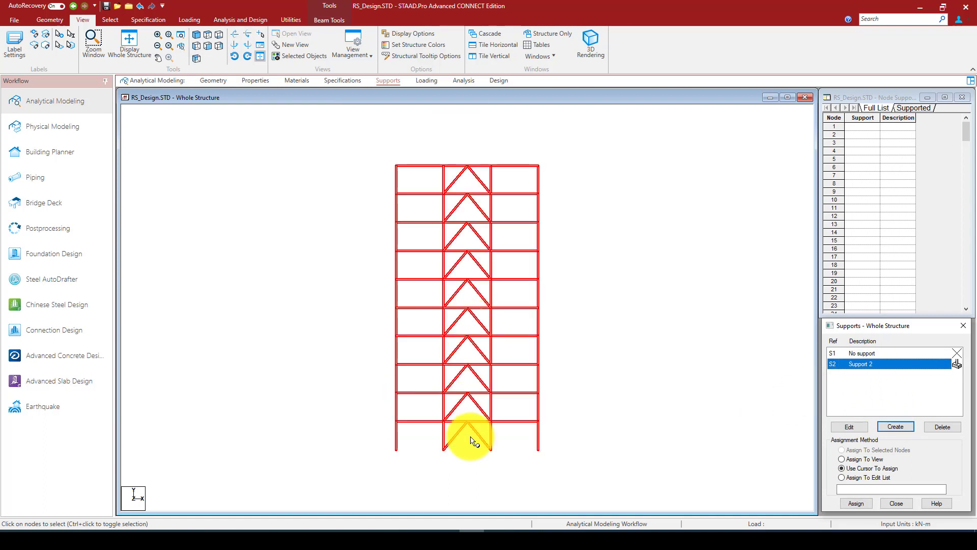
left_click(479, 469)
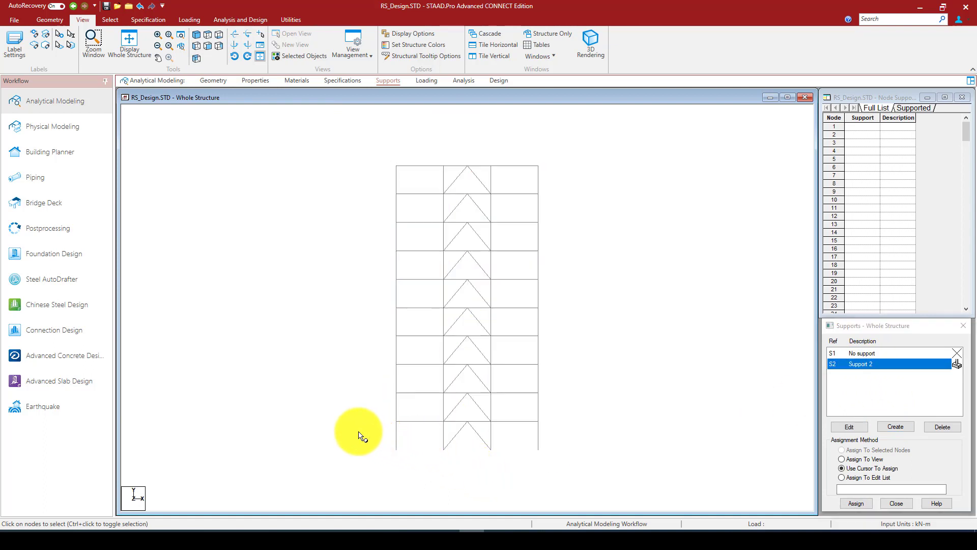
left_click_drag(359, 430, 564, 468)
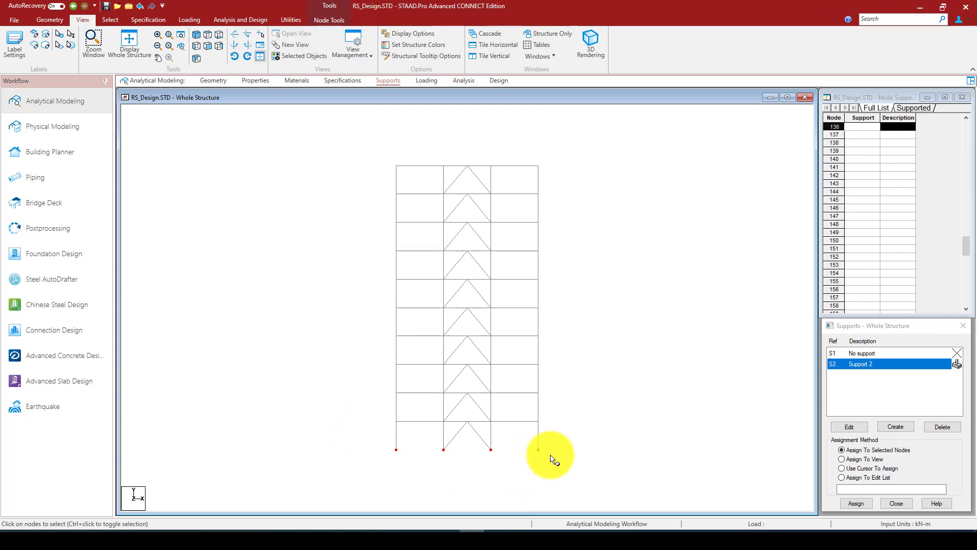
left_click(860, 503)
left_click(914, 443)
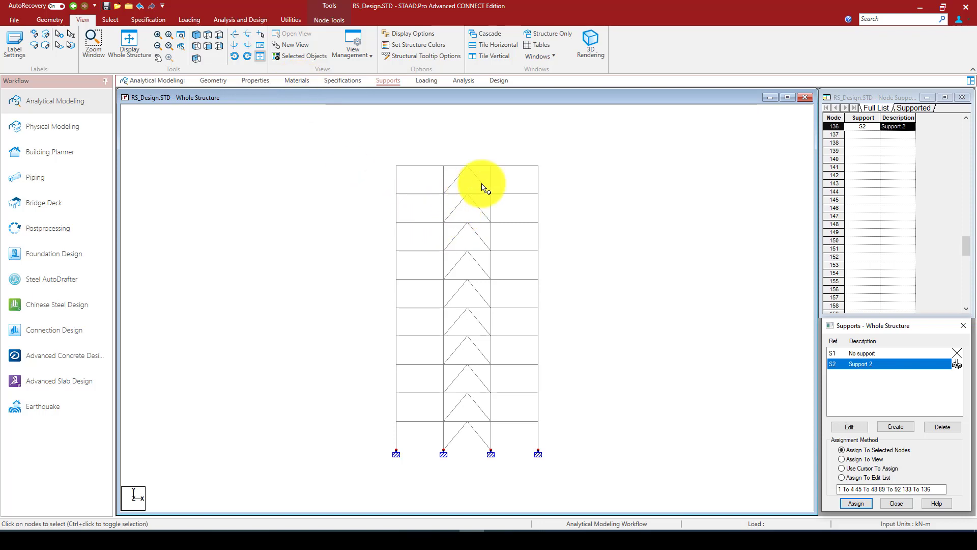
scroll(481, 189, "up", 1)
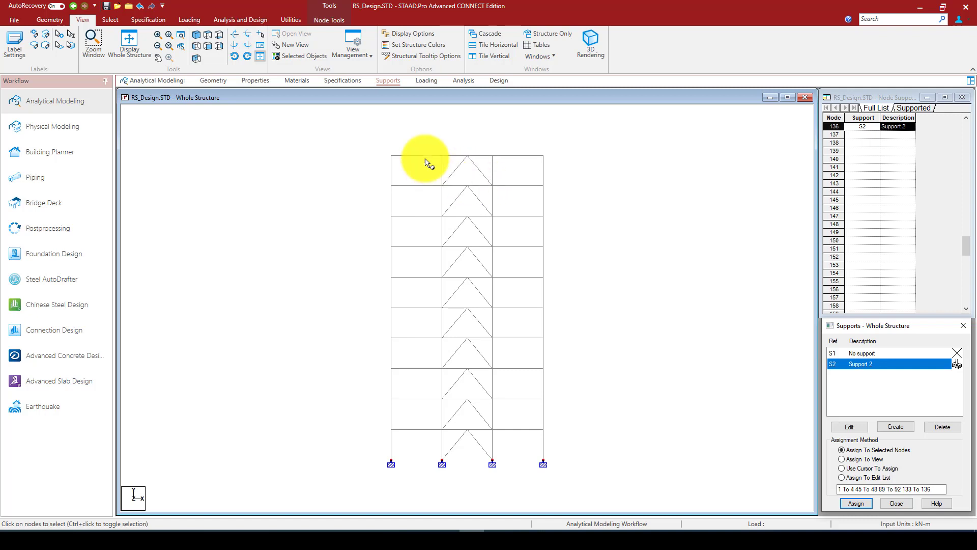
left_click(52, 20)
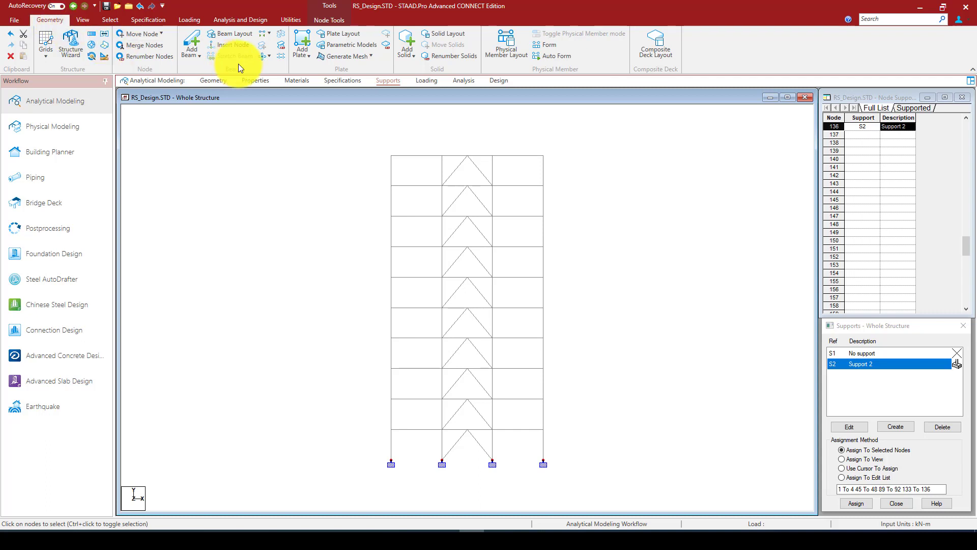
left_click(270, 31)
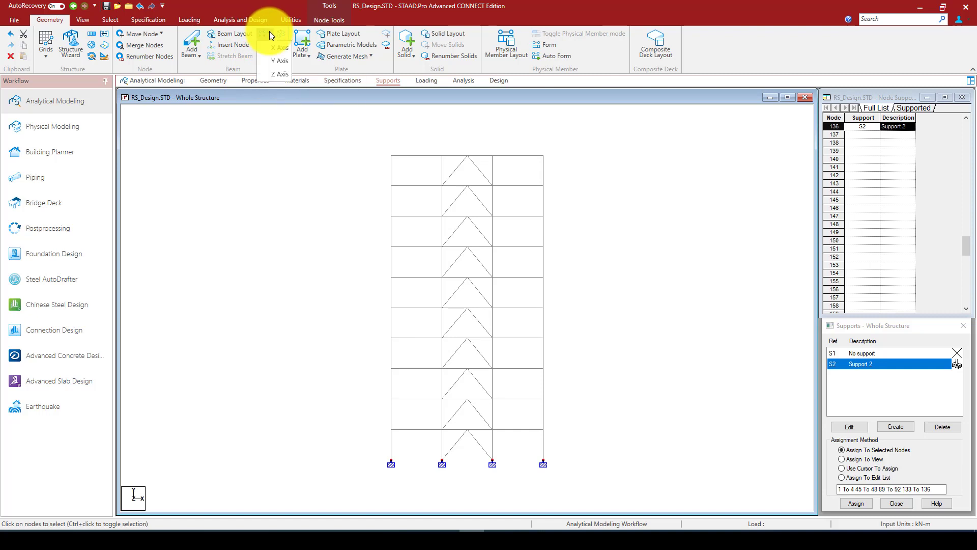
left_click(270, 32)
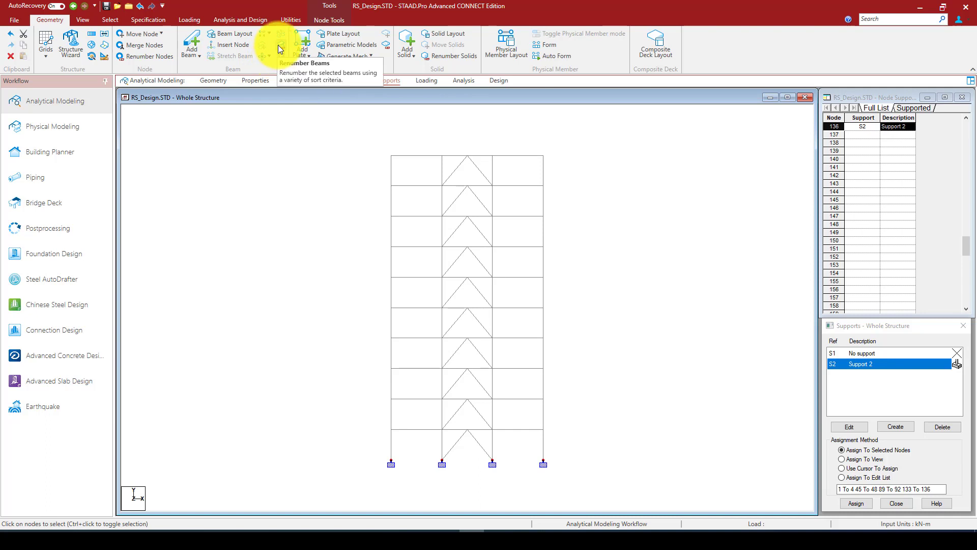
left_click(198, 57)
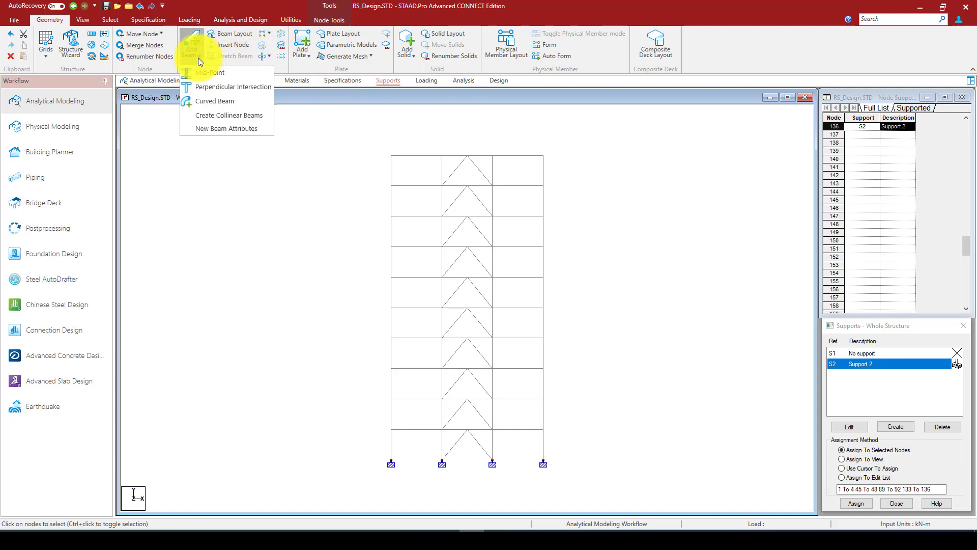
left_click(198, 57)
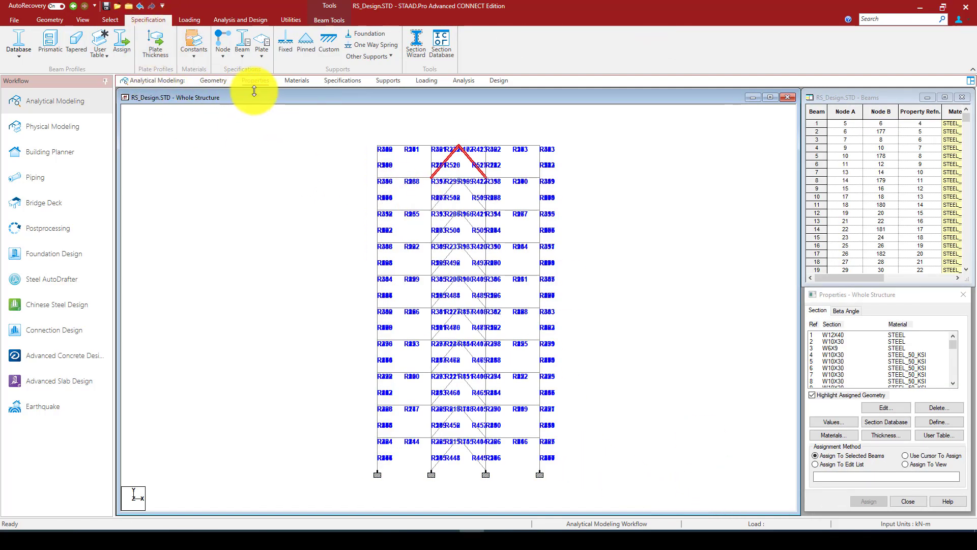
left_click(245, 57)
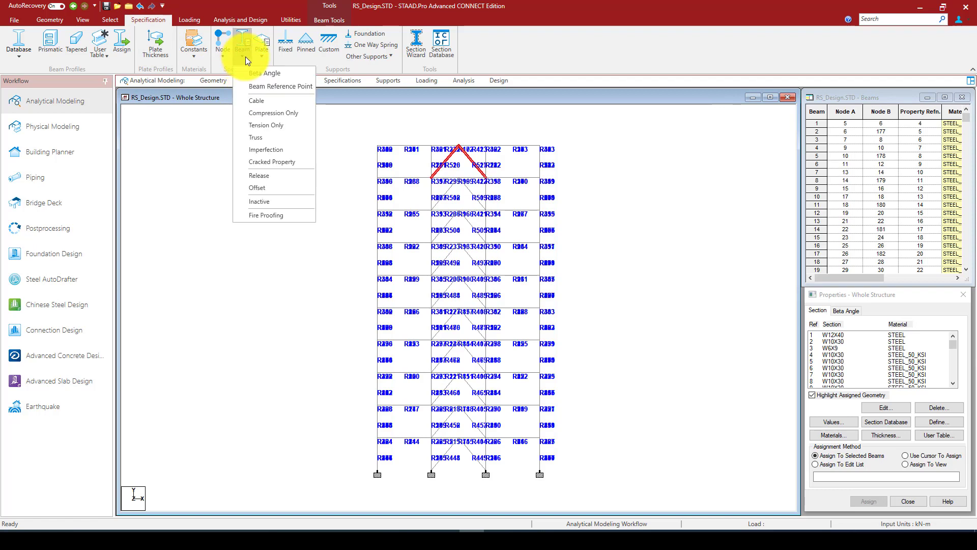
left_click(273, 177)
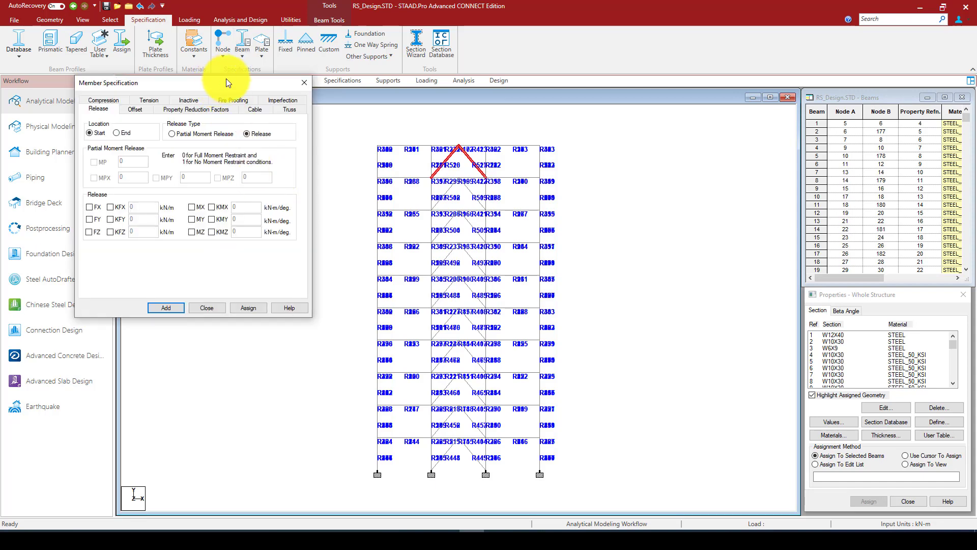
left_click_drag(226, 82, 251, 76)
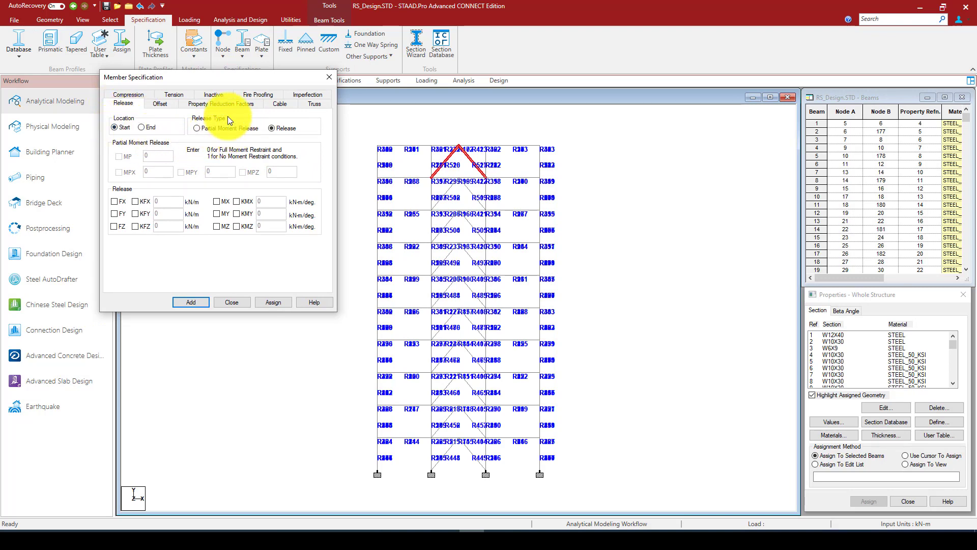
left_click(197, 127)
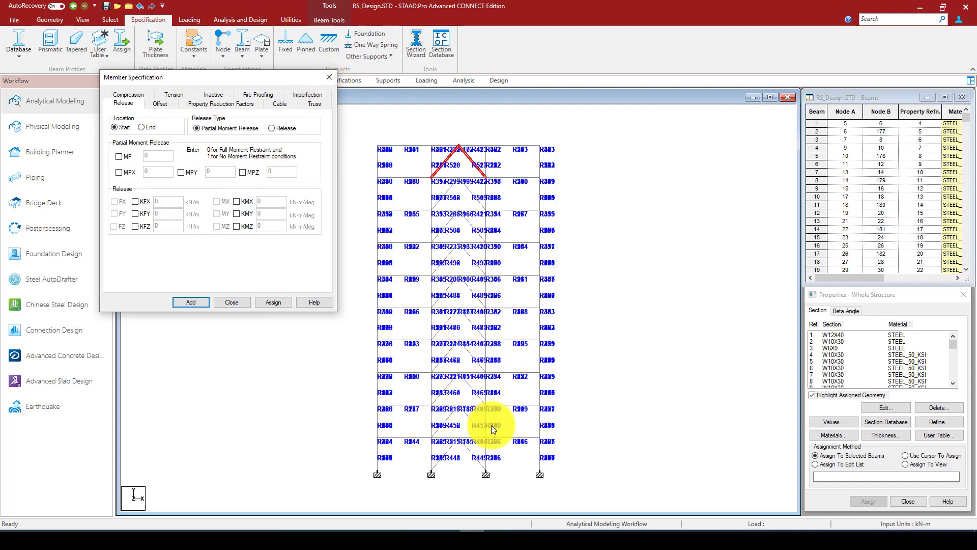
left_click(327, 80)
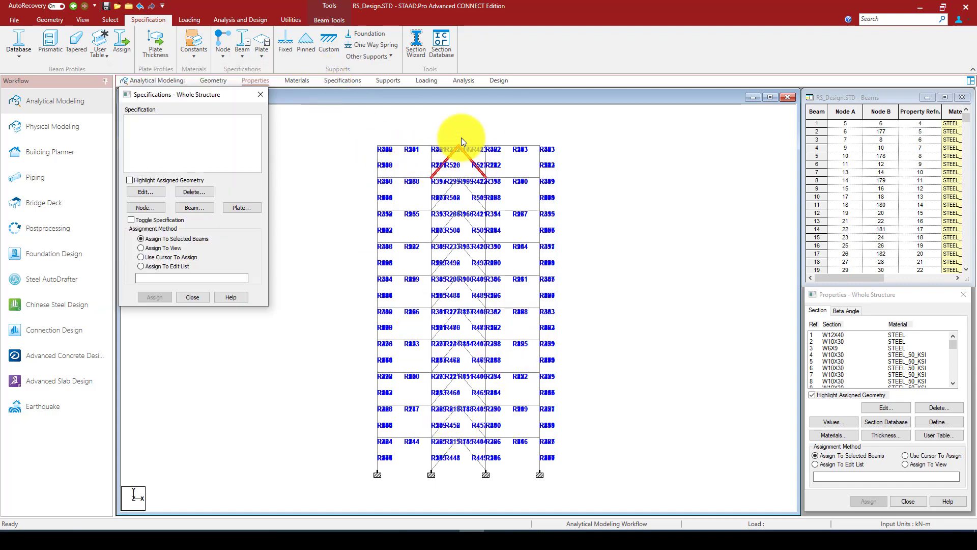
left_click(259, 96)
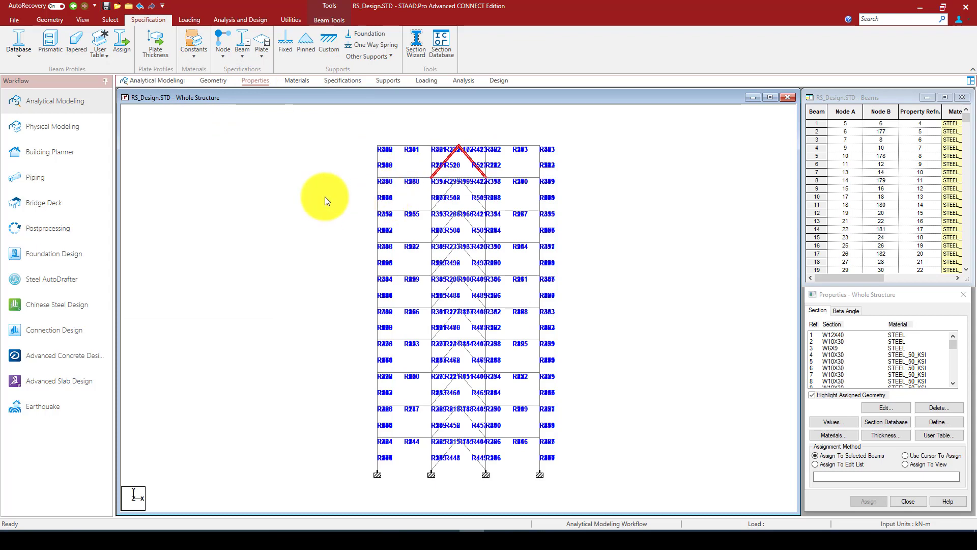
scroll(479, 237, "up", 2)
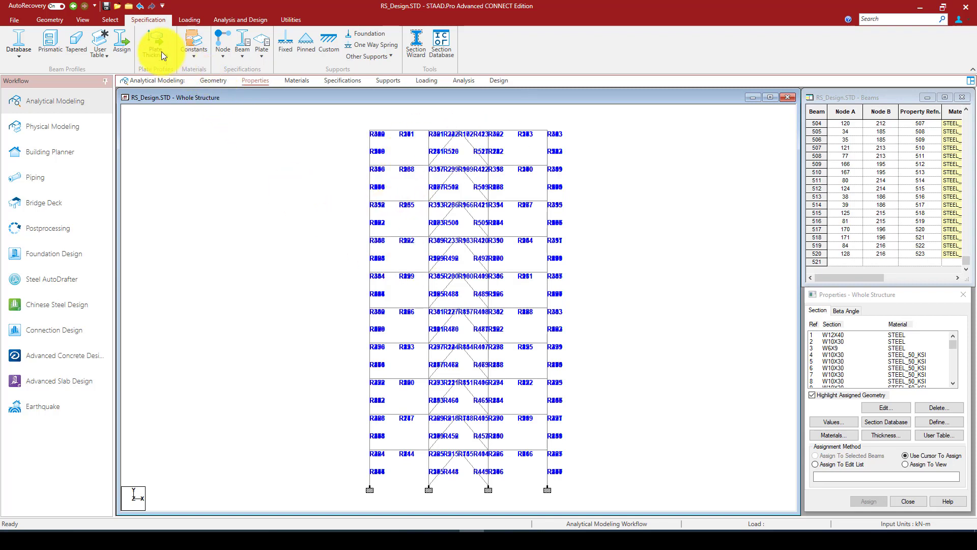
left_click(243, 57)
left_click(242, 57)
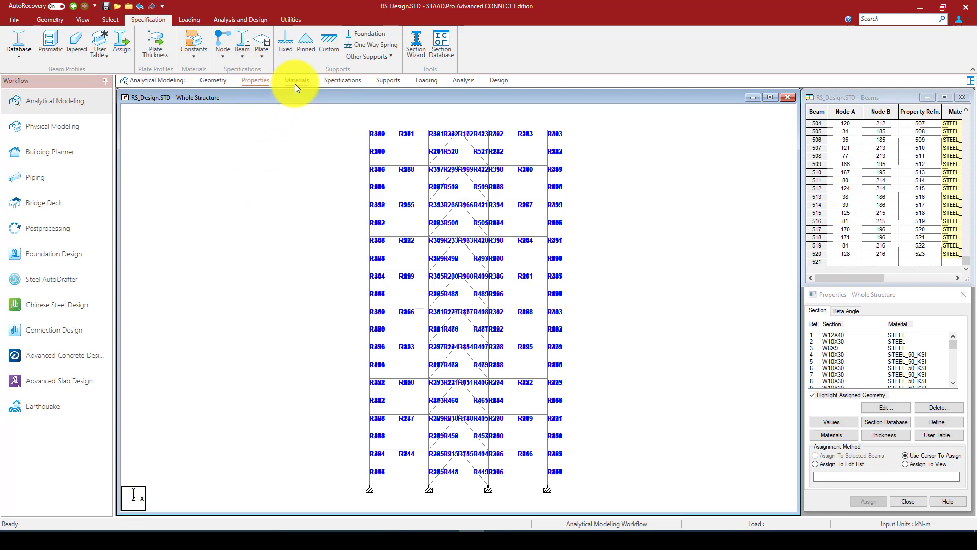
Go to the loading definitions and show the whole structure in isometric view.
left_click(418, 81)
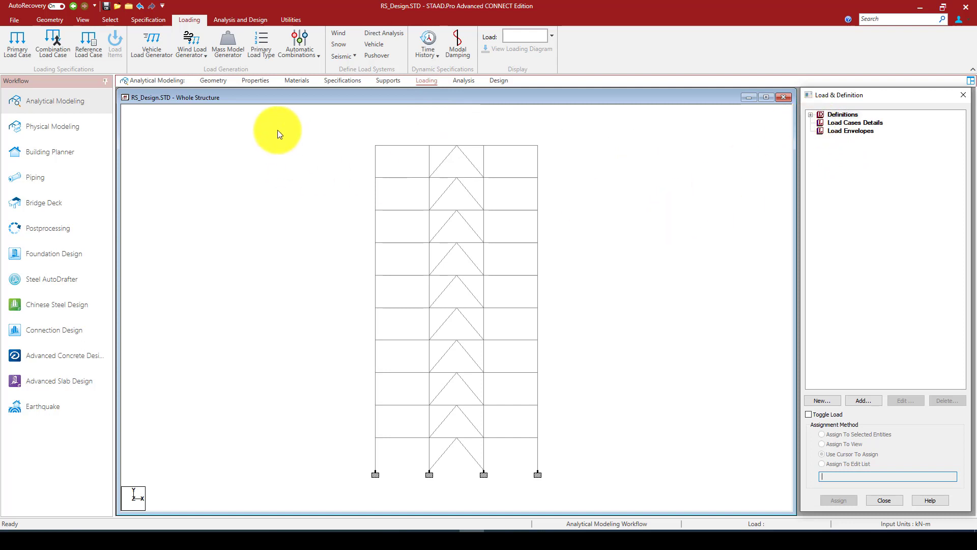
left_click(79, 20)
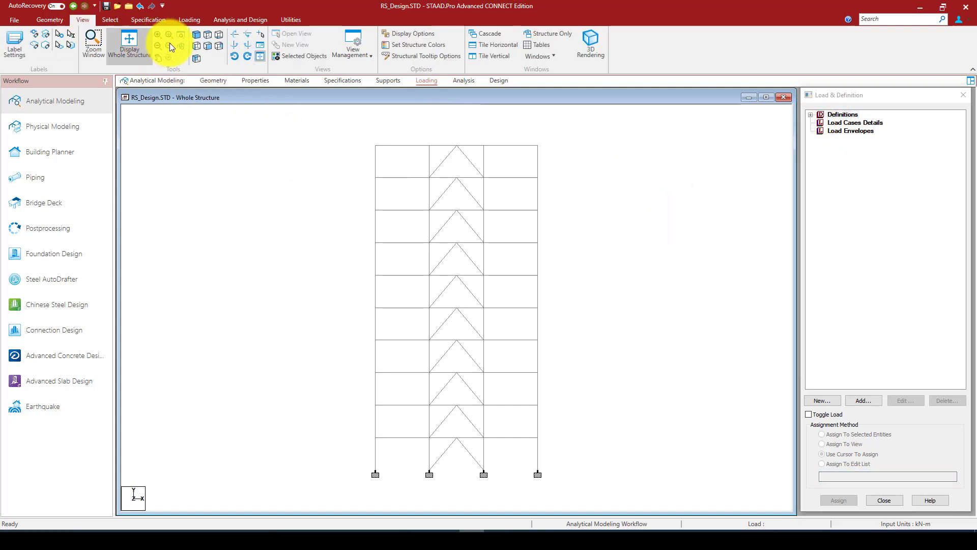
left_click(196, 34)
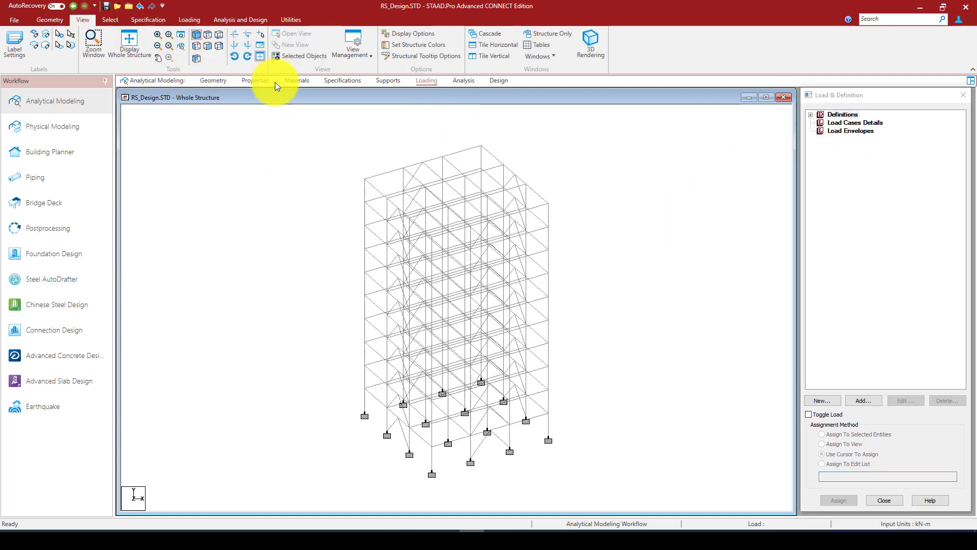
Create primary load case 1 titled Dead&Live with loading type None.
left_click(834, 124)
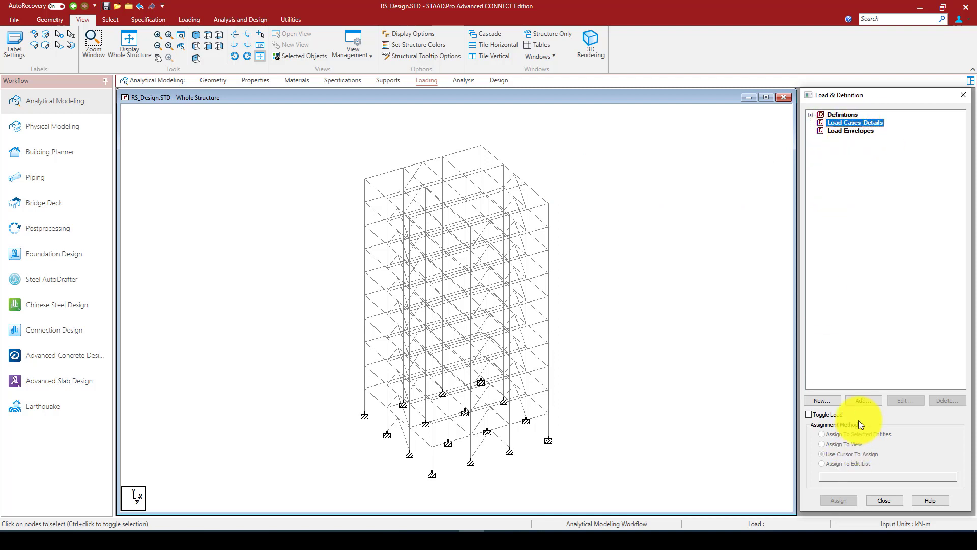
left_click(858, 402)
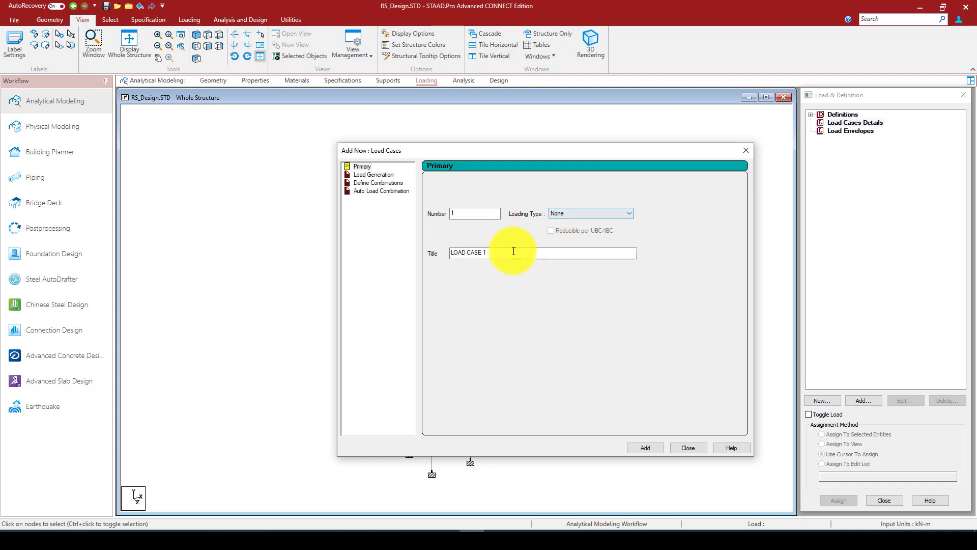
left_click_drag(514, 251, 438, 261)
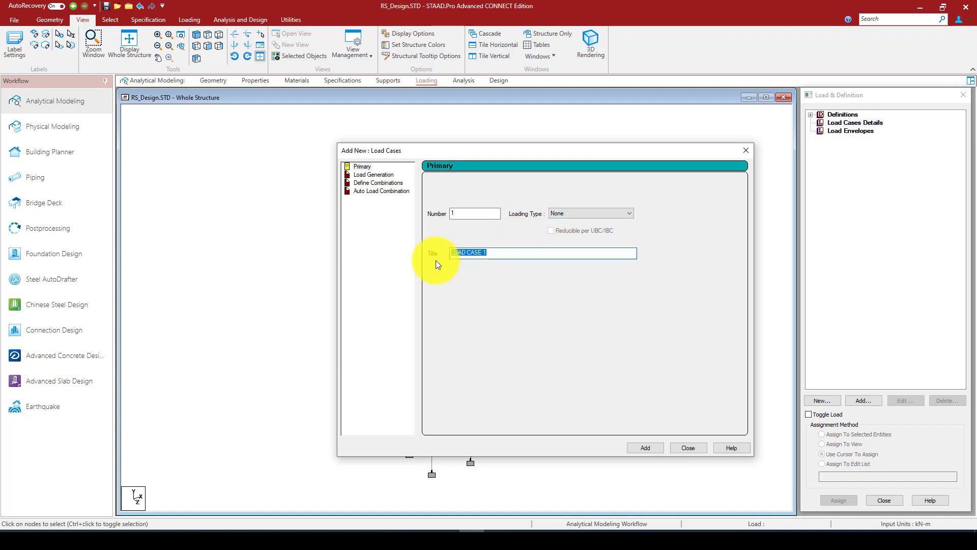
type("Dead&Live")
left_click(645, 448)
Create primary load case 2 titled Seismic_Loads with loading type None, and finish adding load cases.
left_click(567, 209)
left_click(555, 213)
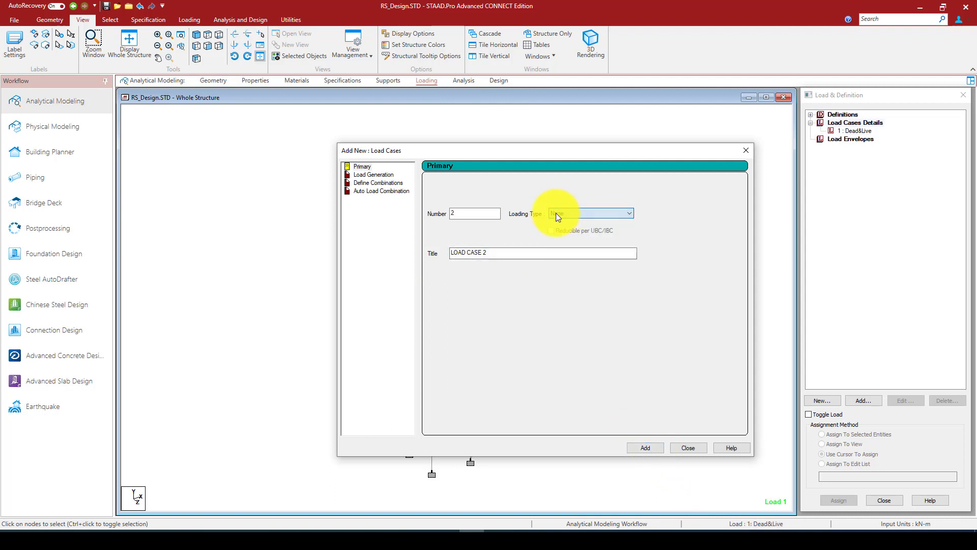
left_click_drag(509, 253, 440, 253)
type("Seismic")
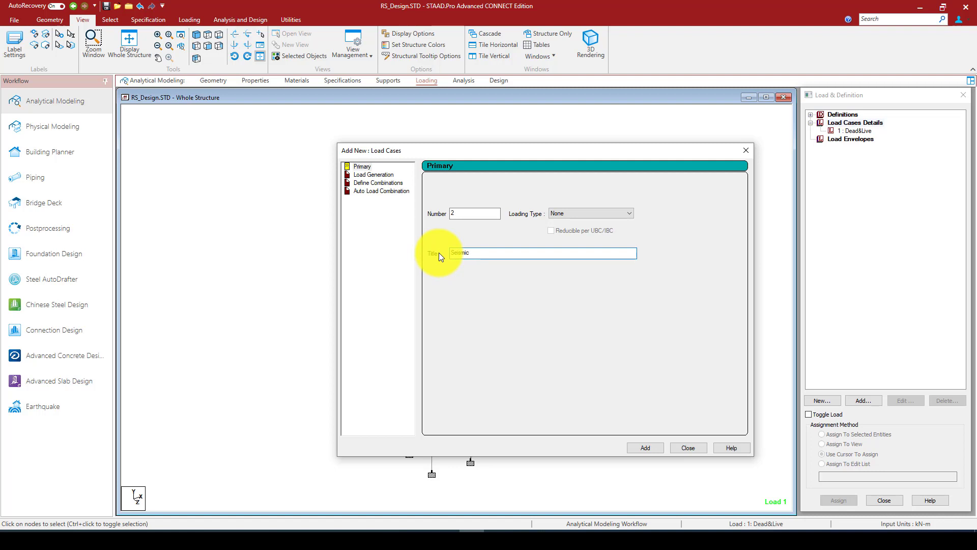
left_click(626, 215)
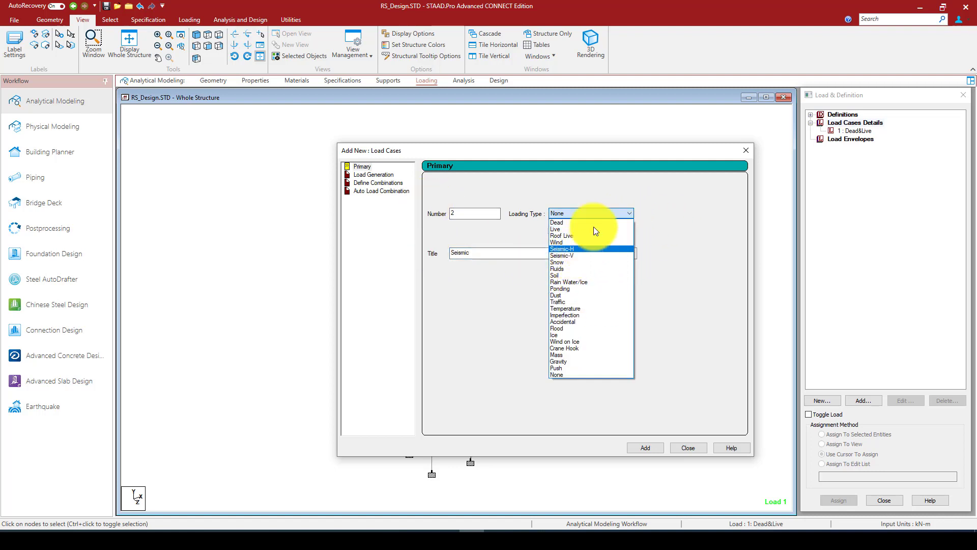
left_click(619, 196)
left_click(498, 252)
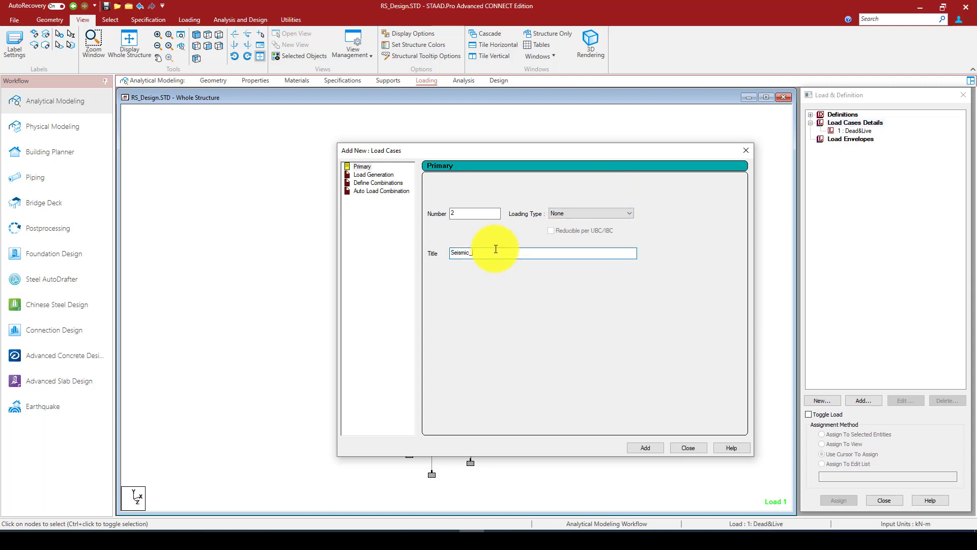
type("_Loads")
left_click(648, 450)
left_click(688, 447)
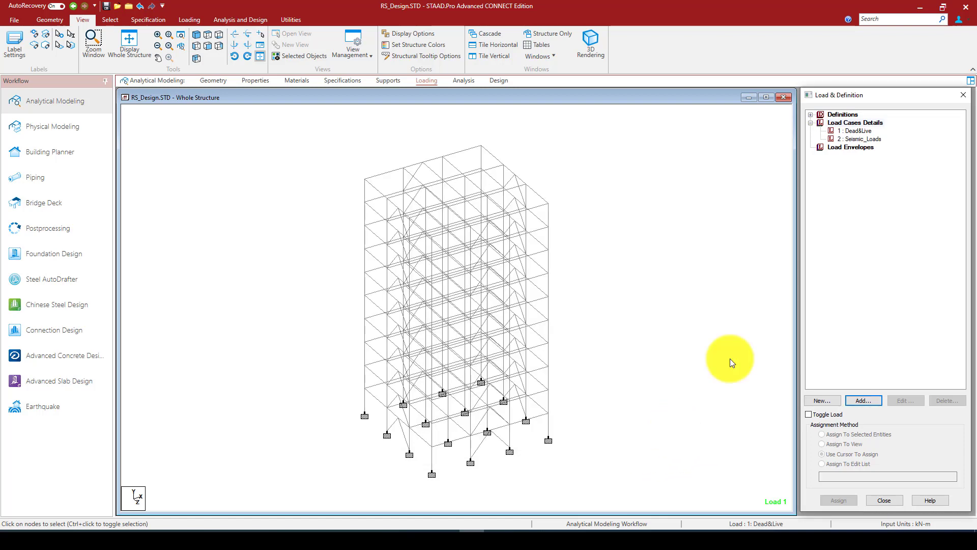
Add a selfweight load in the Y direction with factor -1 to the Dead&Live case.
left_click(859, 132)
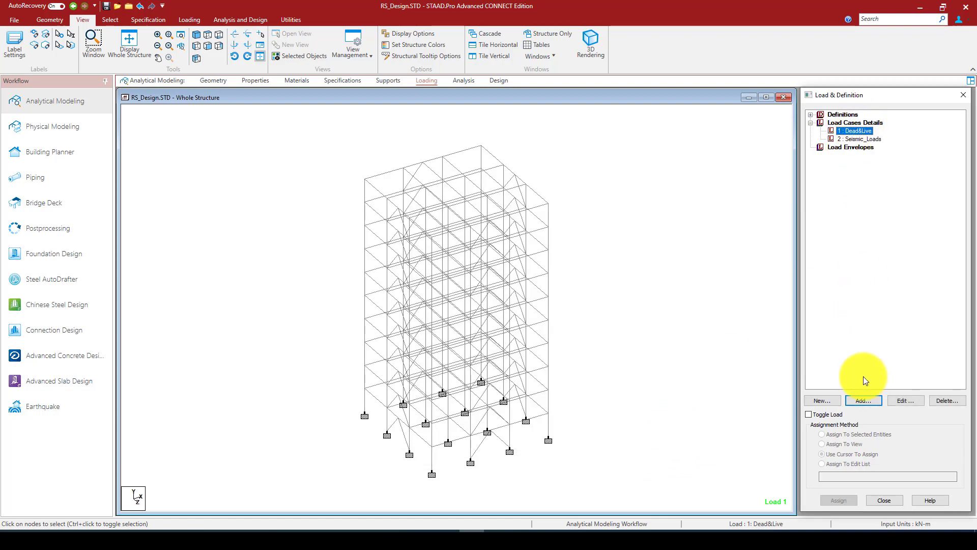
left_click(864, 400)
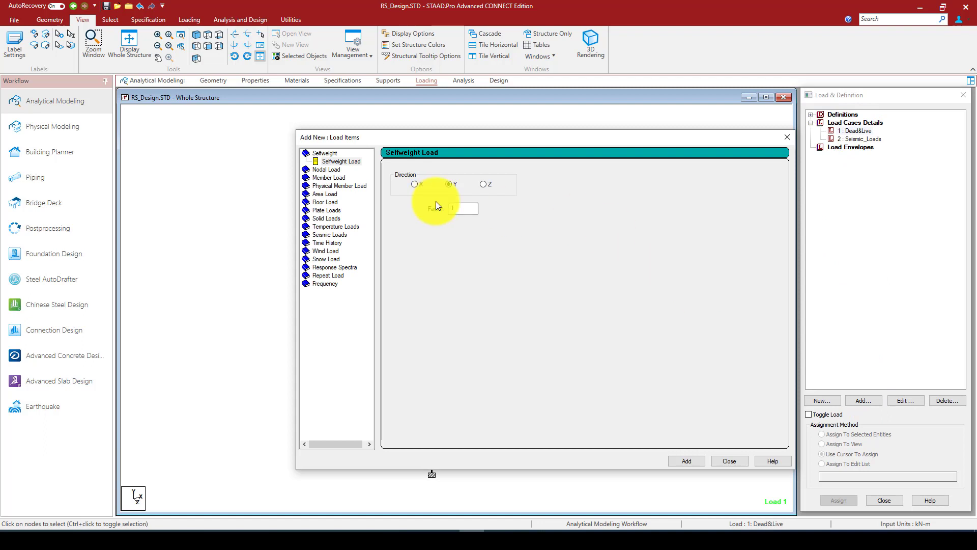
left_click(341, 162)
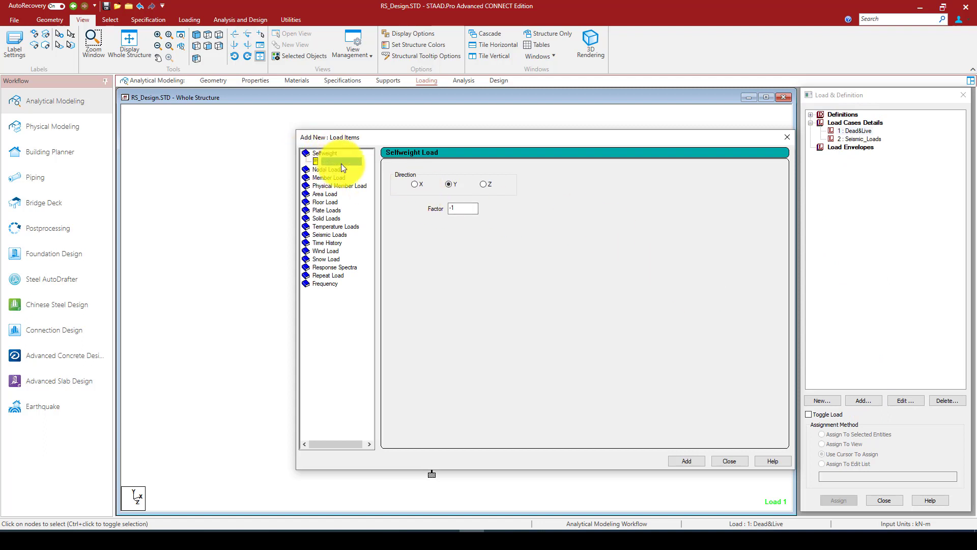
left_click(688, 462)
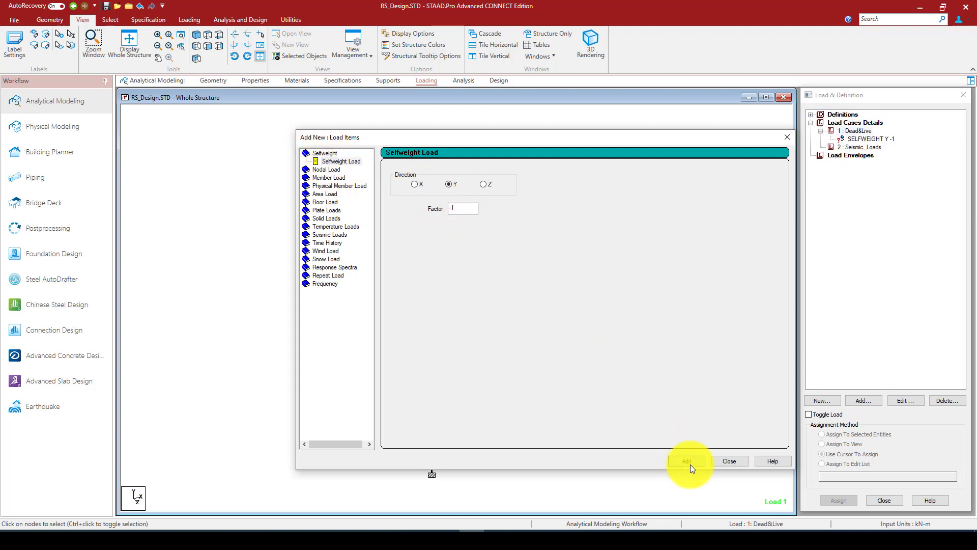
Add a -5 kN/m2 floor load in global Y over the Y range 0 to 30 m to Dead&Live and display it.
left_click(324, 203)
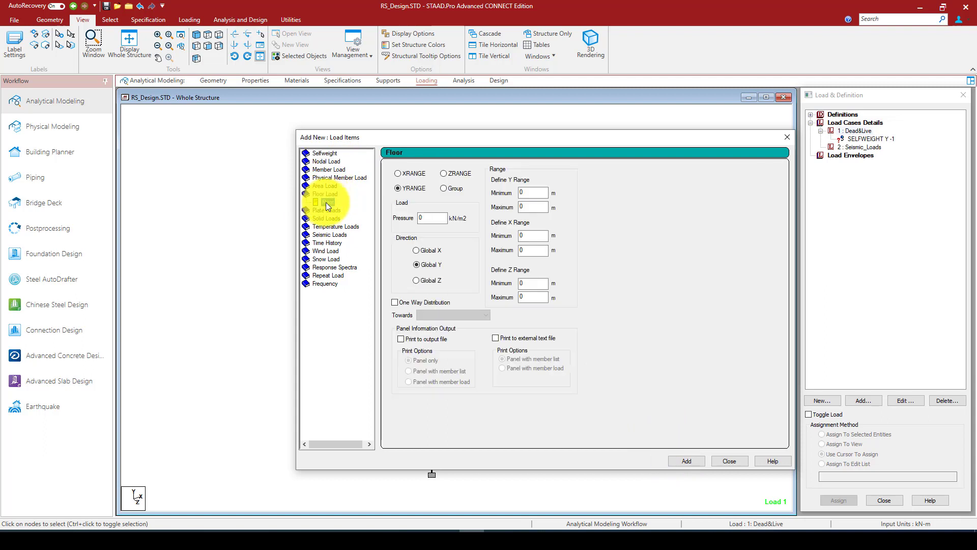
double_click(418, 218)
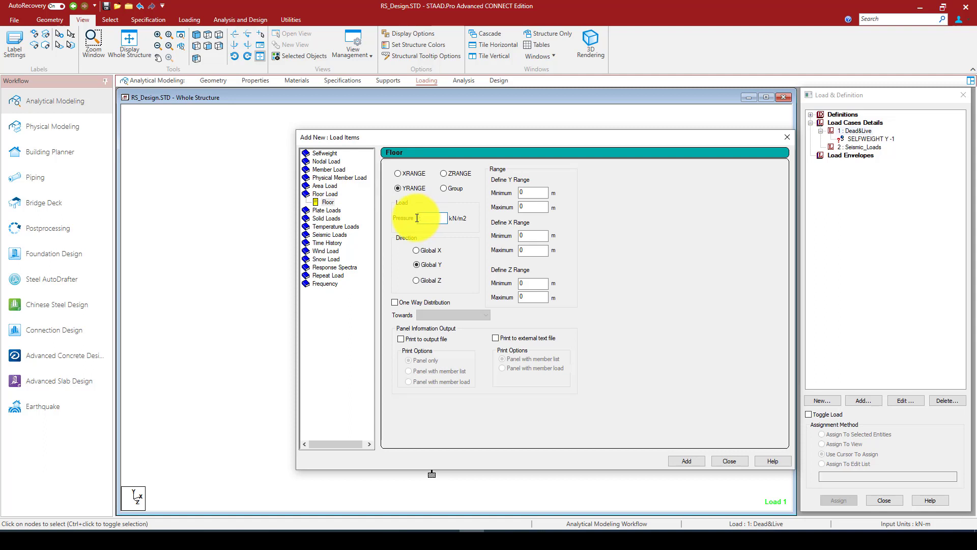
type("-5")
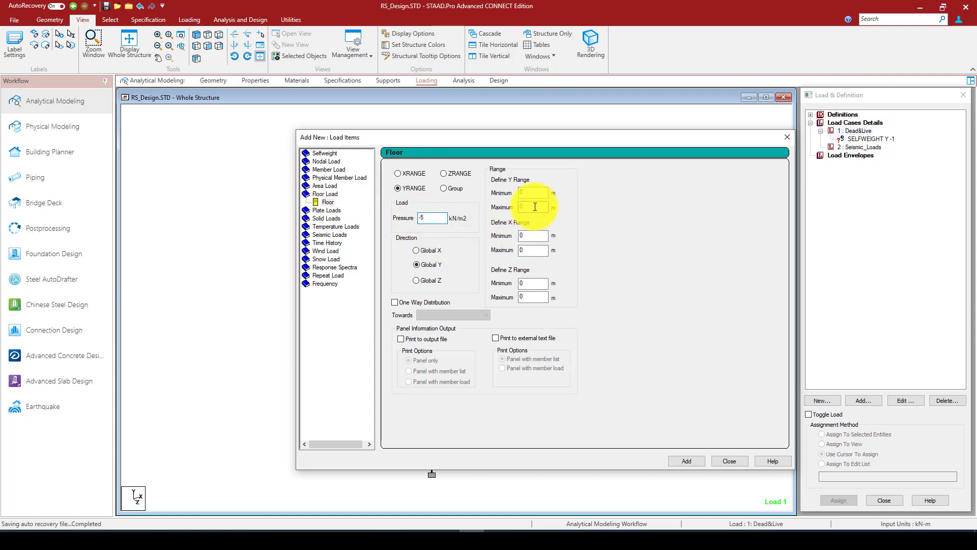
left_click_drag(533, 206, 510, 208)
type("30")
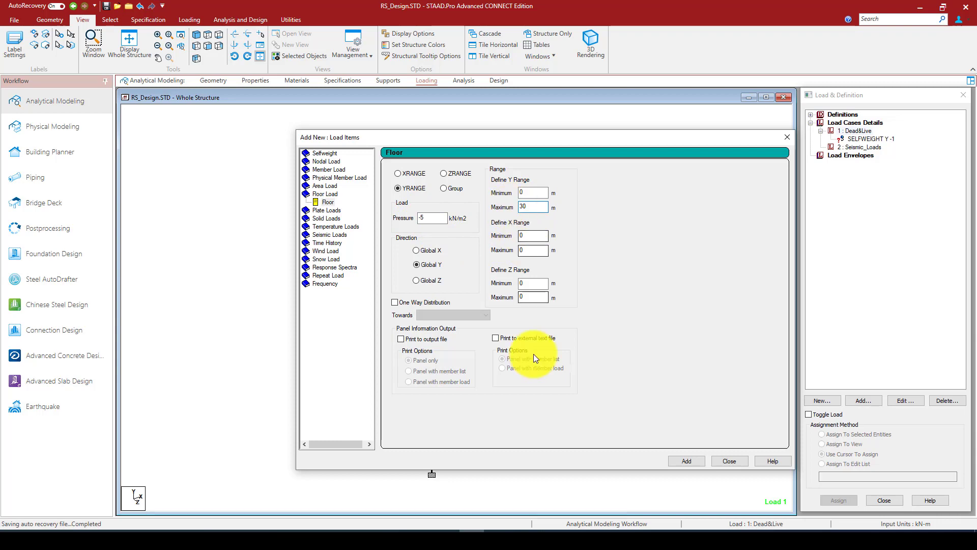
left_click(689, 462)
left_click(729, 461)
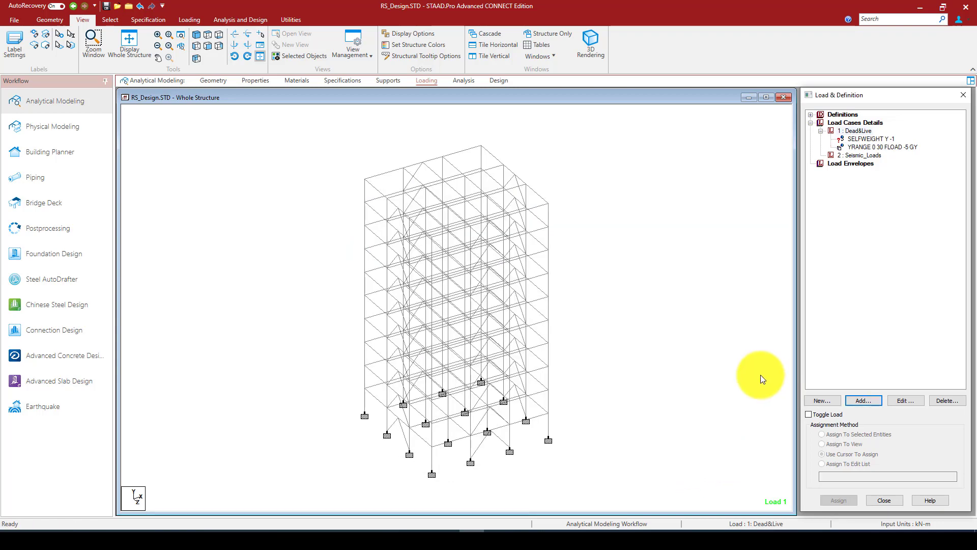
left_click(892, 147)
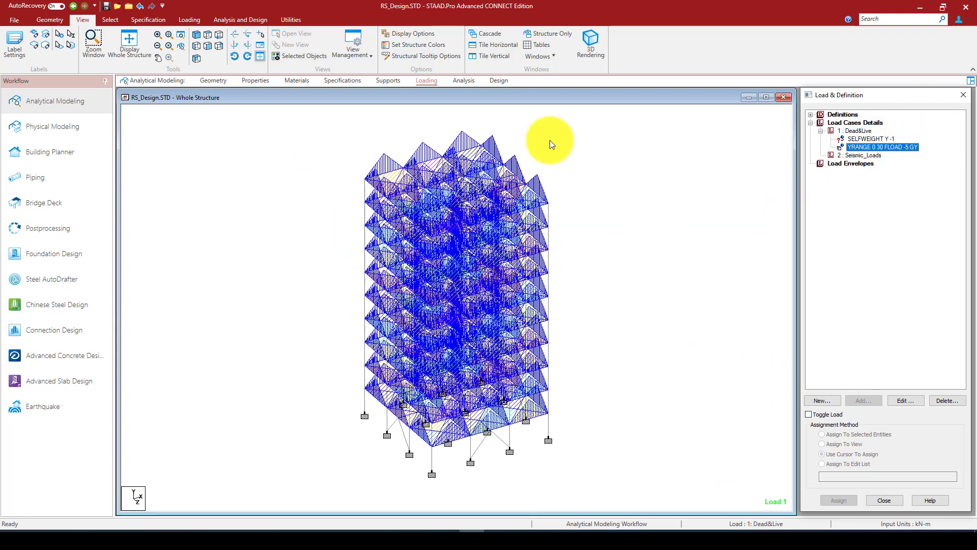
Assign the Dead&Live selfweight load to all members in the view and highlight the floor load again.
left_click(854, 140)
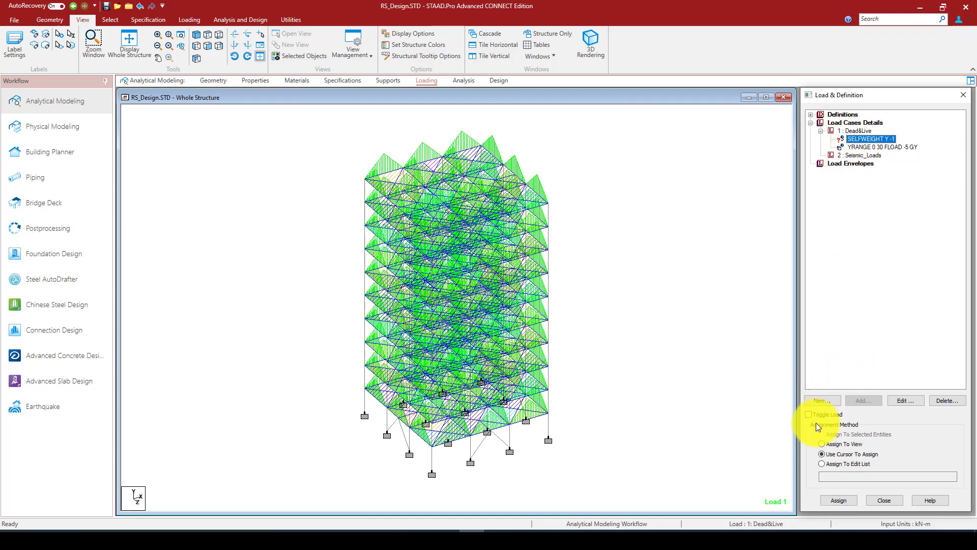
left_click(823, 445)
left_click(839, 502)
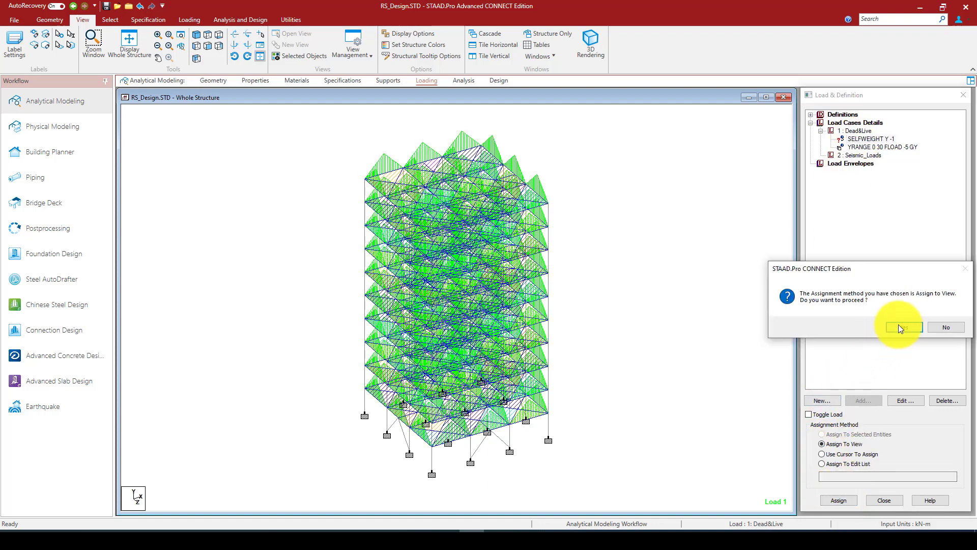
left_click(899, 325)
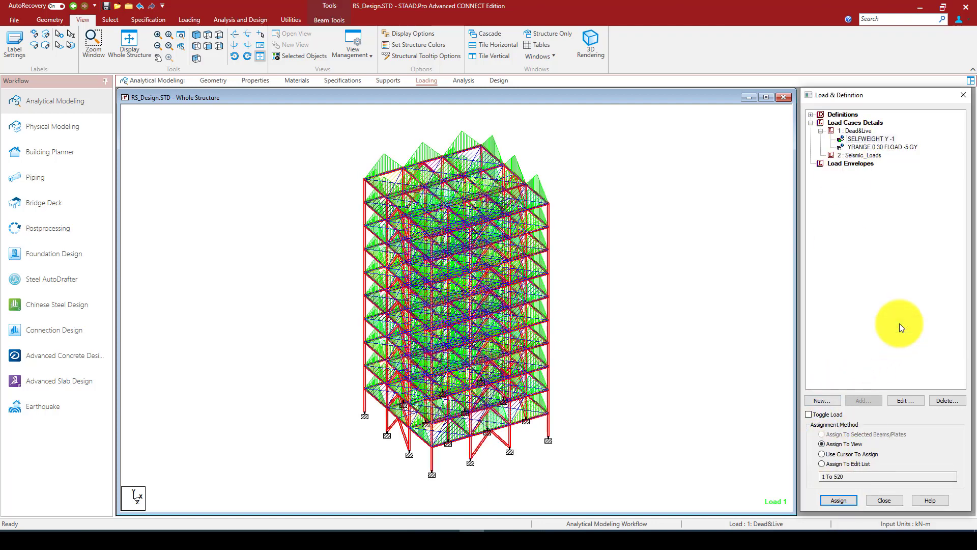
left_click(884, 148)
left_click(884, 139)
left_click(883, 146)
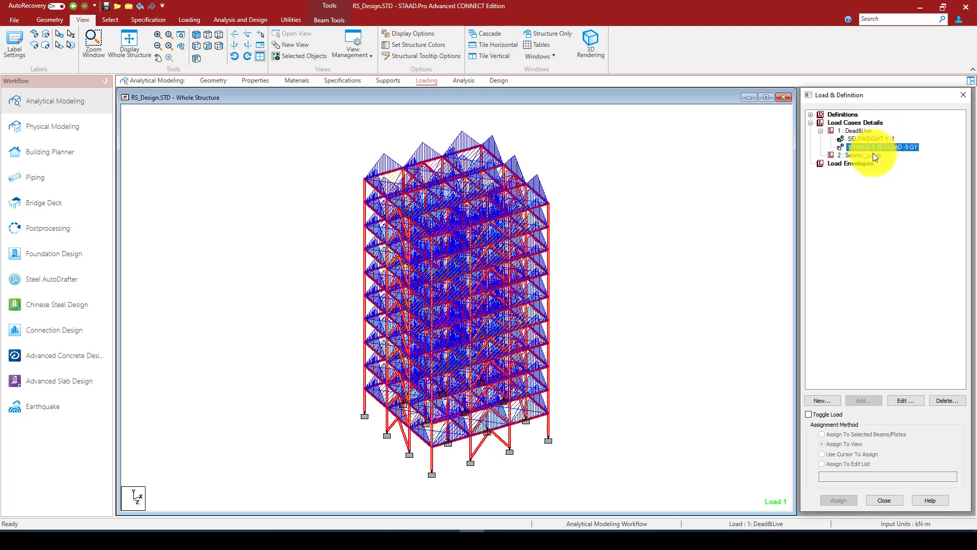
Add selfweight loads with factor 1 in the X, Y and Z directions to the Seismic_Loads case.
left_click(873, 155)
left_click(860, 400)
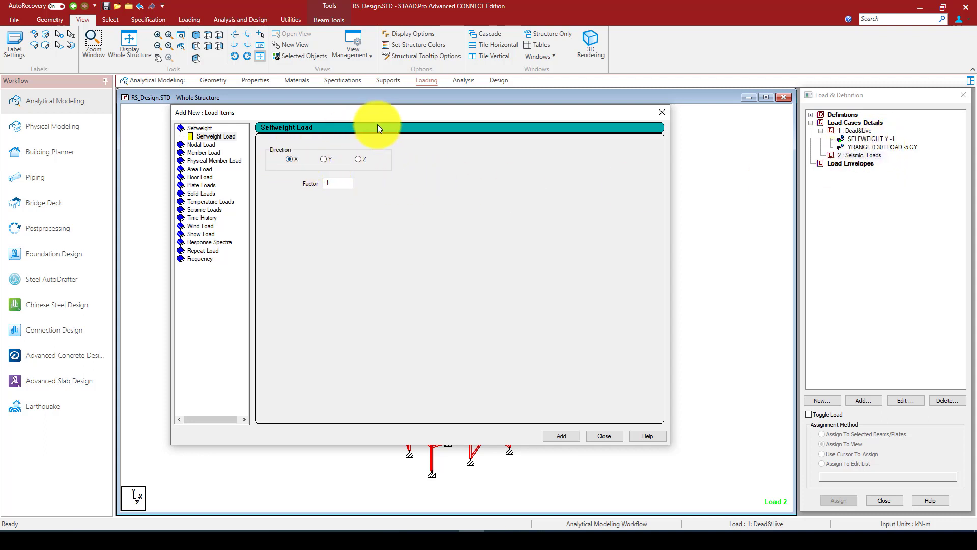
left_click_drag(403, 113, 367, 138)
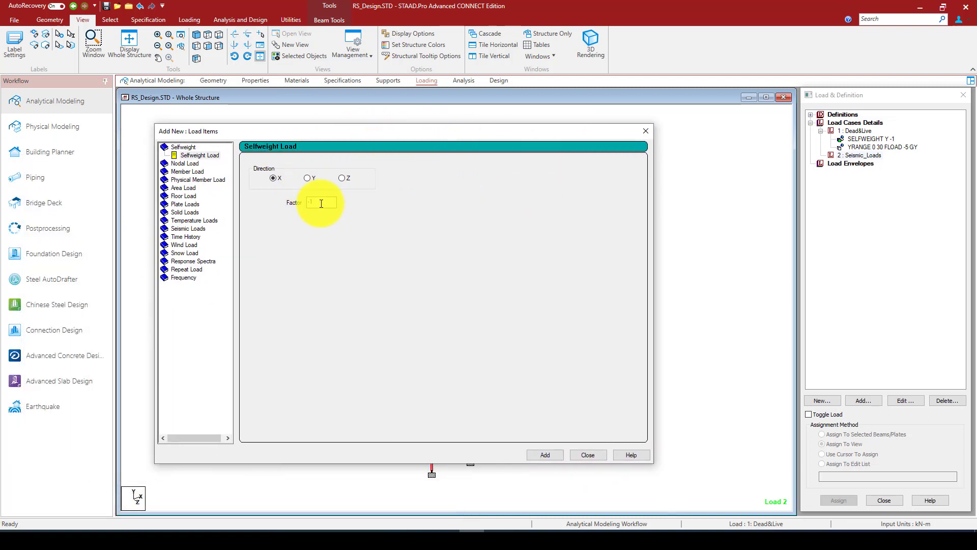
left_click_drag(322, 203, 295, 202)
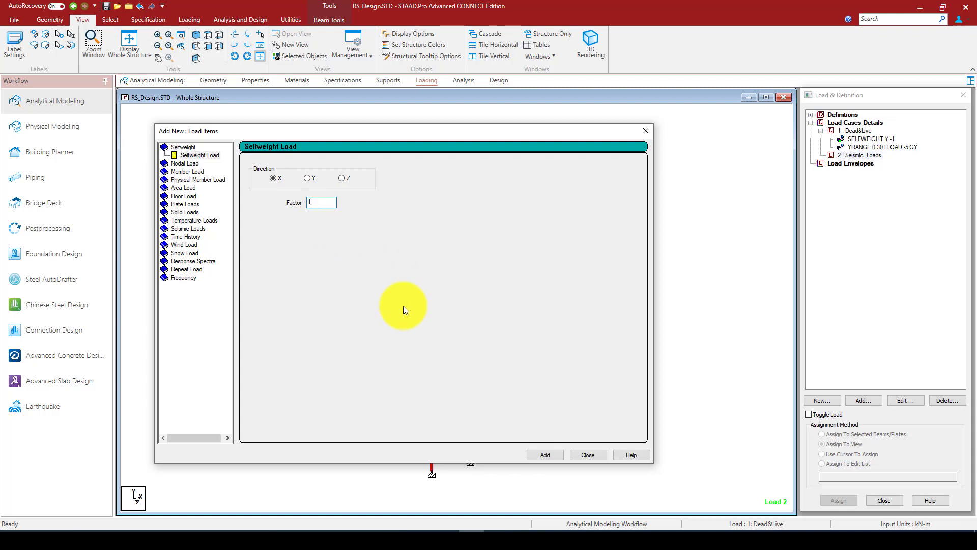
left_click(547, 451)
left_click(306, 177)
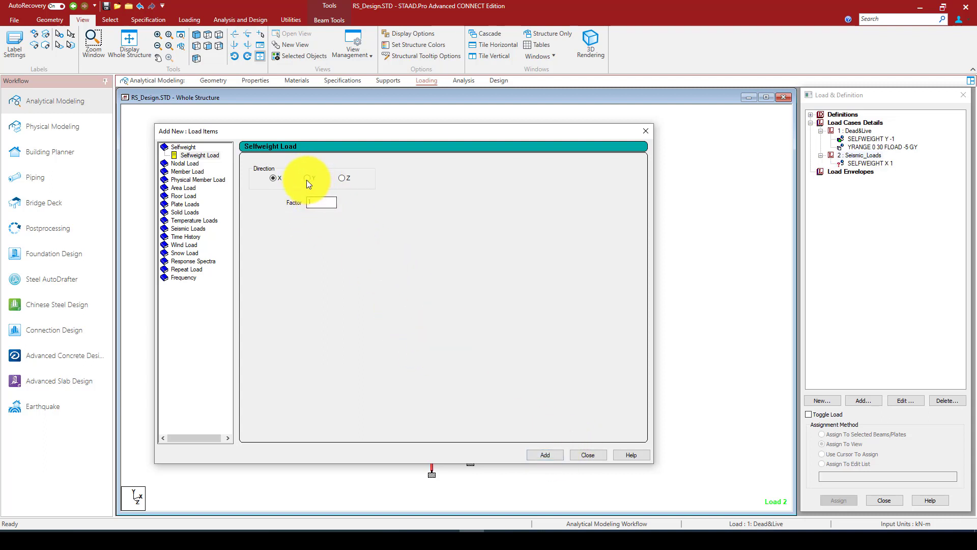
left_click(546, 455)
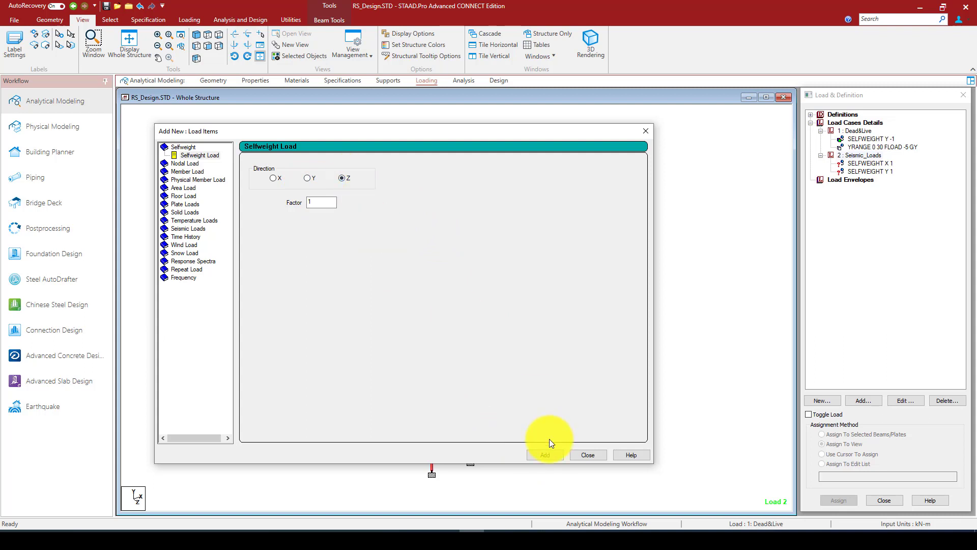
left_click(552, 455)
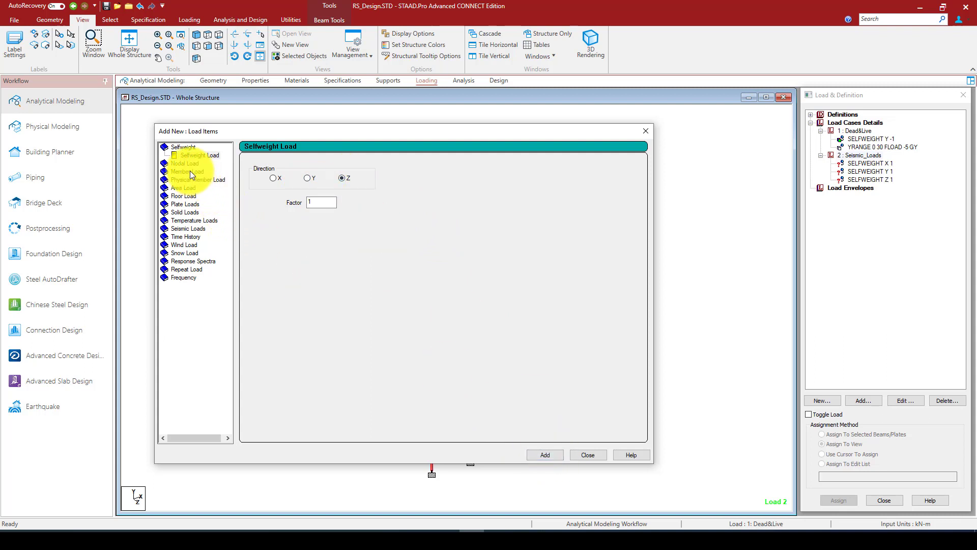
Add 5 kN/m2 floor loads in global X, Y and Z over the Y range 0 to 30 m to the Seismic_Loads case.
left_click(186, 196)
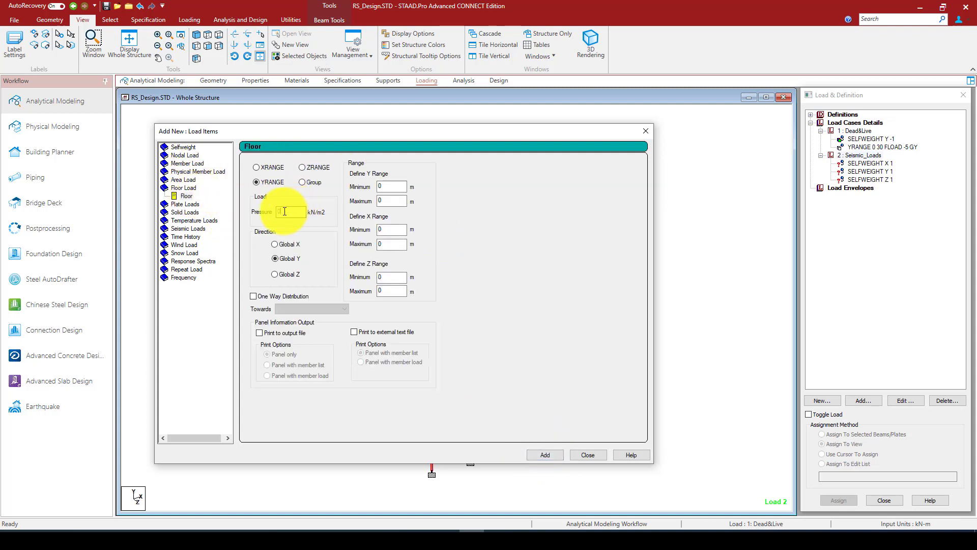
type("5")
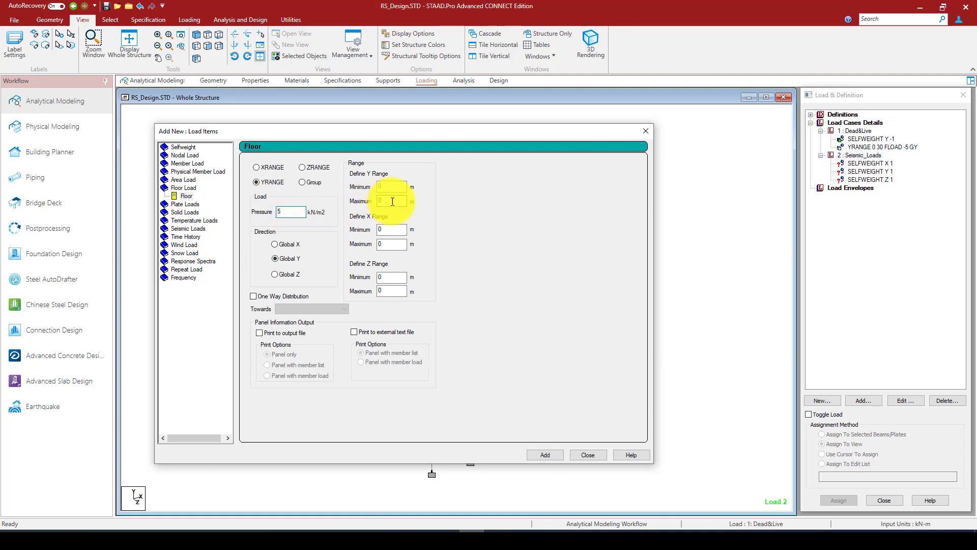
double_click(377, 202)
type("3")
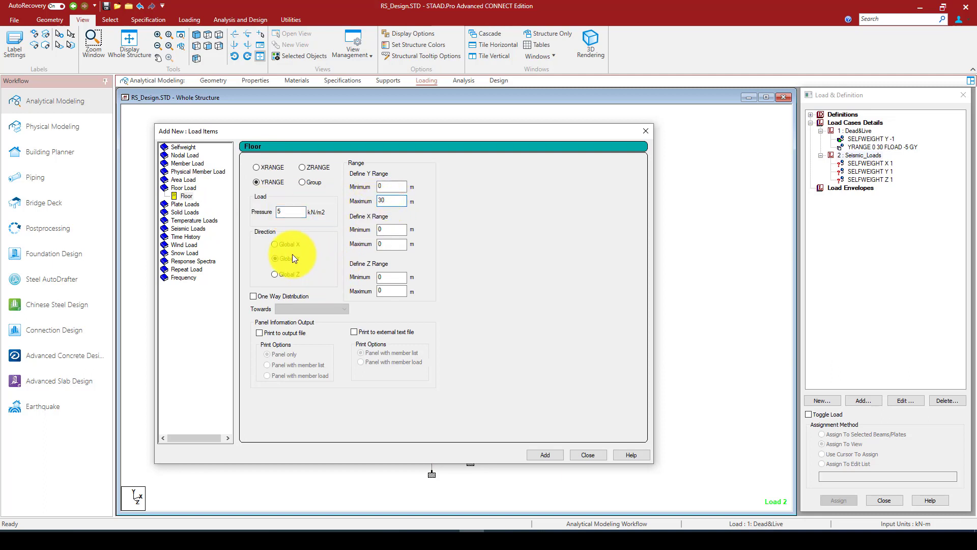
left_click(285, 246)
left_click(546, 455)
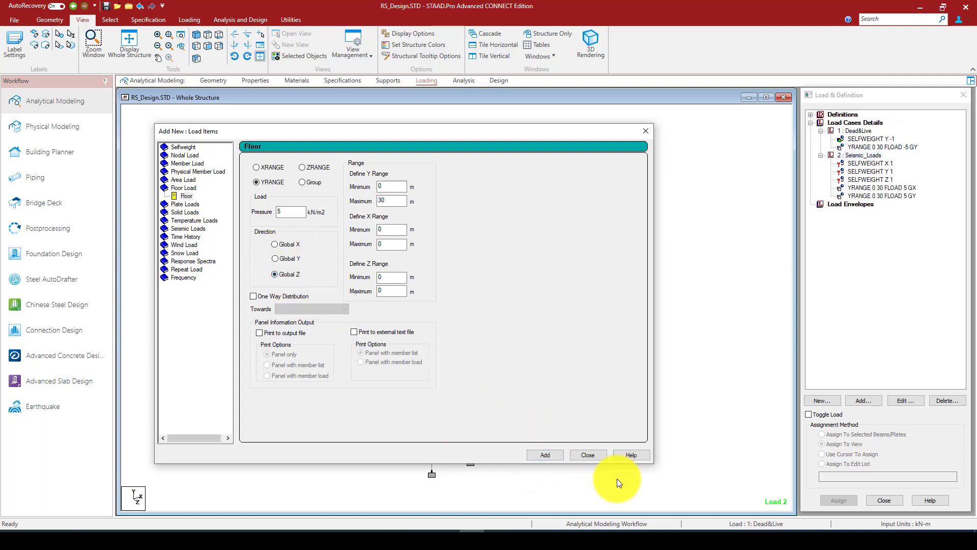
left_click(587, 455)
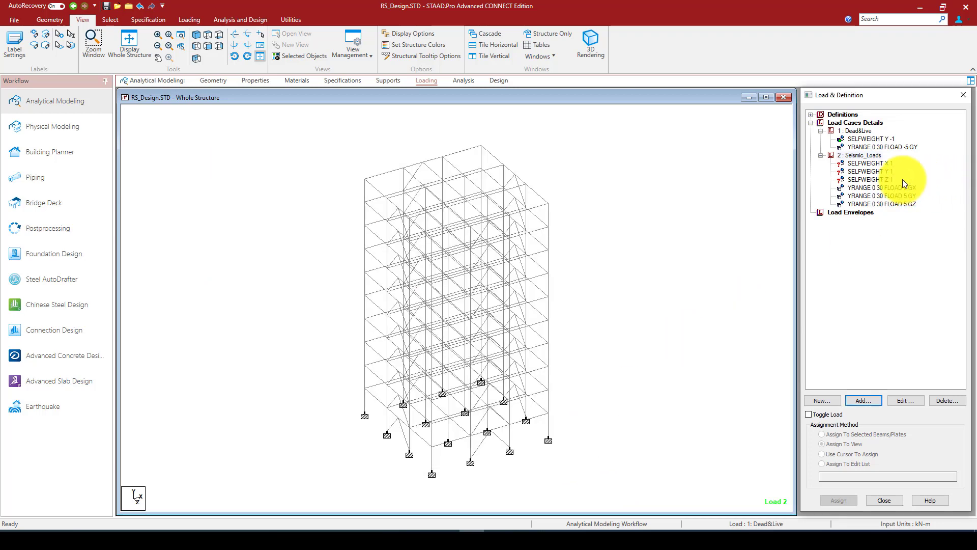
Assign the X, Y and Z selfweight loads of Seismic_Loads to the whole view and highlight the global X floor load.
left_click(881, 164)
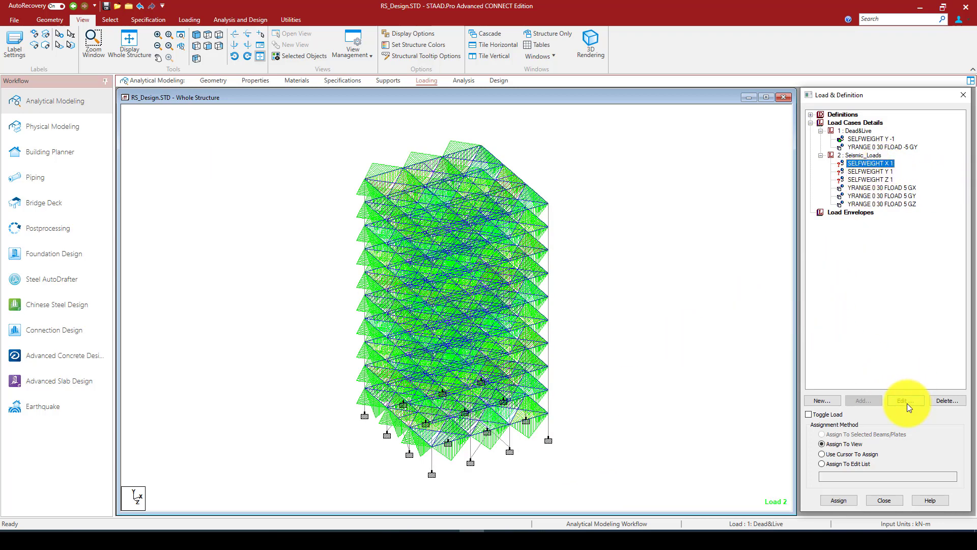
left_click(840, 445)
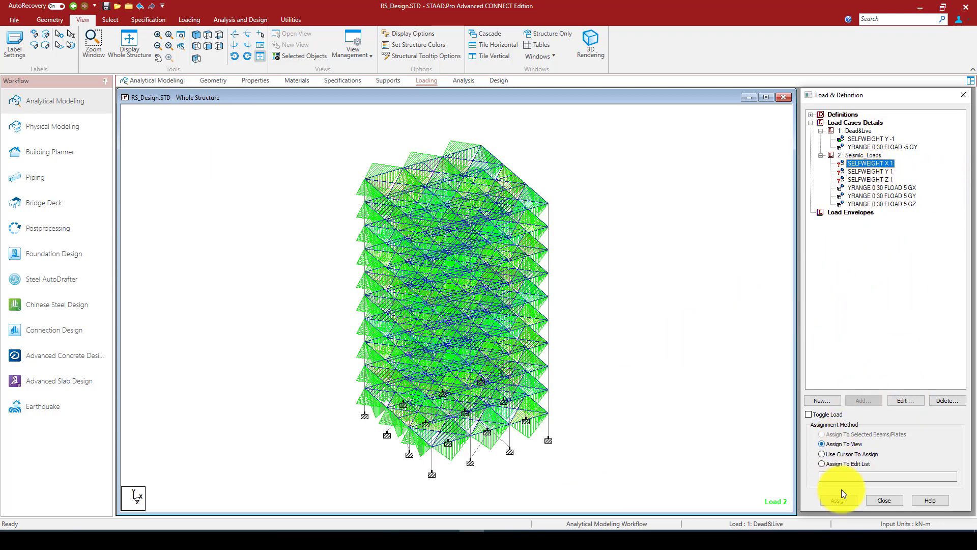
left_click(840, 501)
left_click(837, 328)
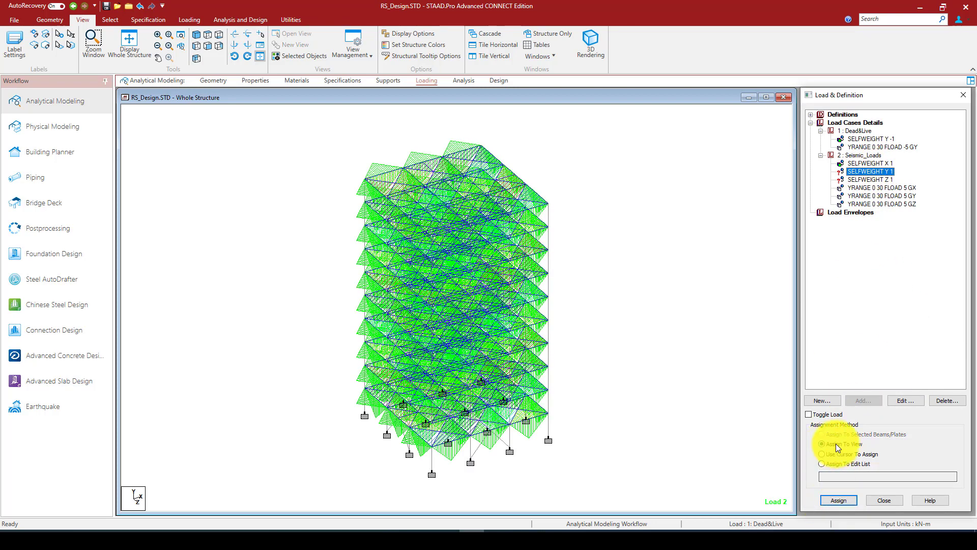
left_click(839, 500)
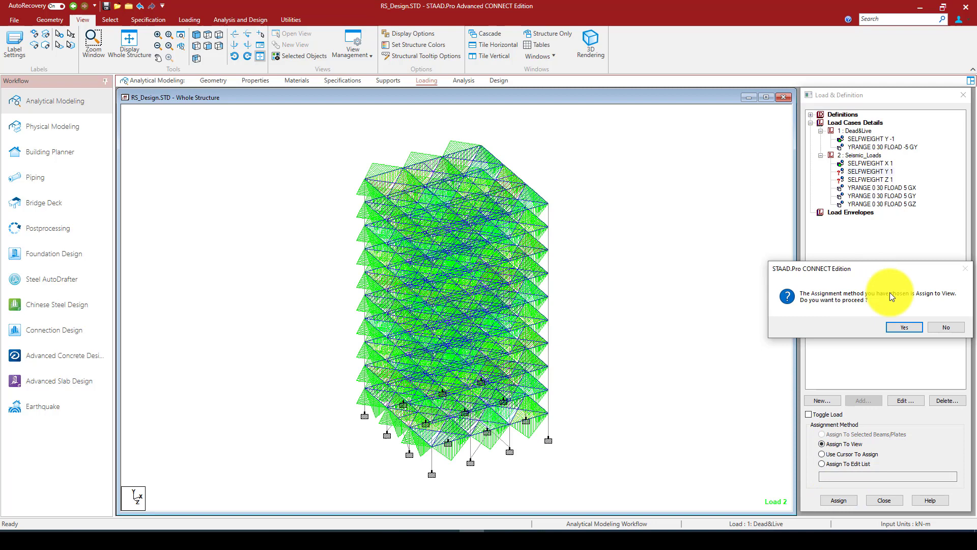
left_click(901, 328)
left_click(871, 181)
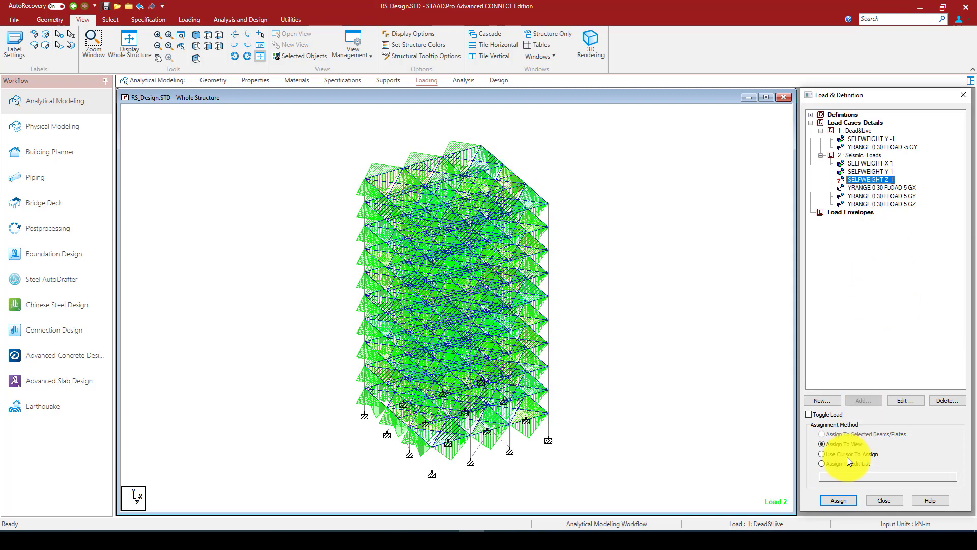
left_click(838, 502)
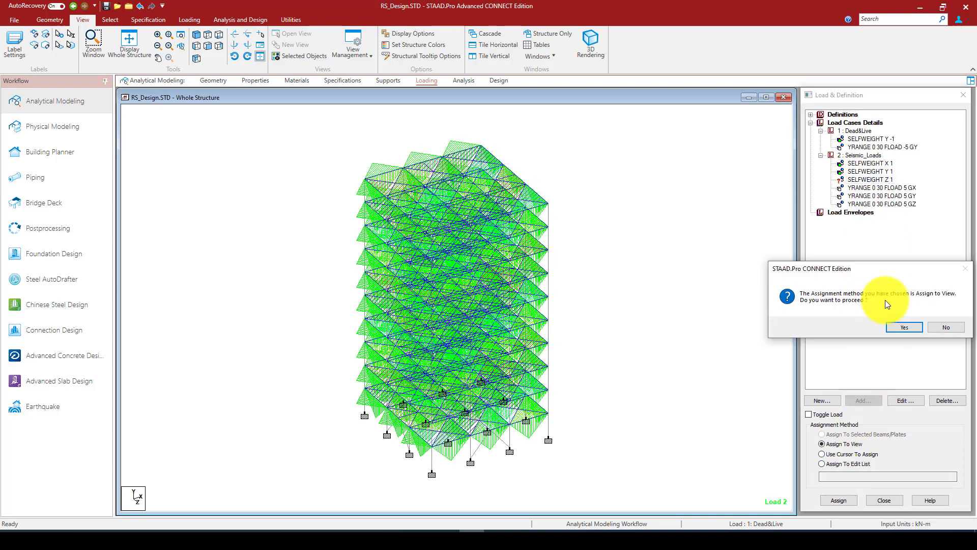
left_click(898, 327)
left_click(890, 197)
left_click(890, 188)
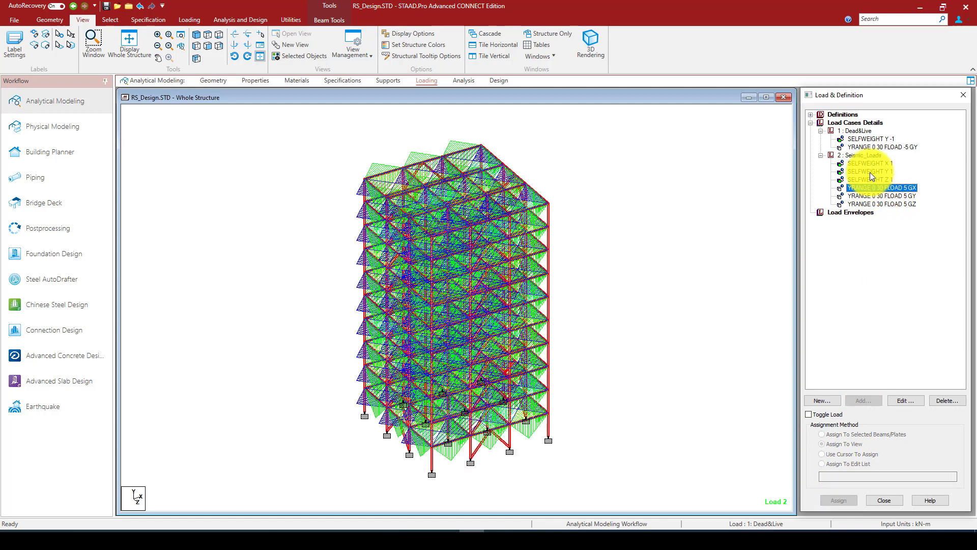
Start a new Response Spectrum load item in the Seismic_Loads case using the IBC - 2015/ASCE 7-10 code.
left_click(859, 155)
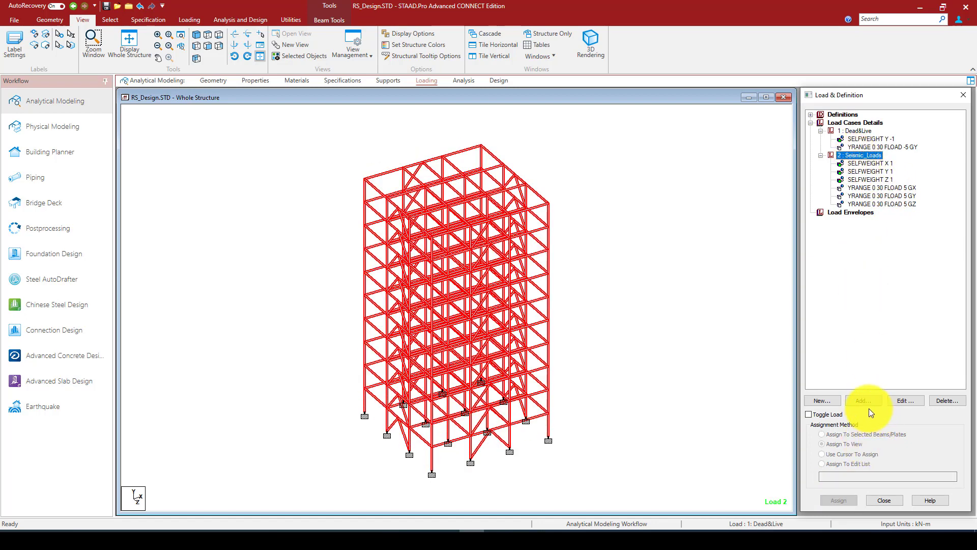
left_click(865, 402)
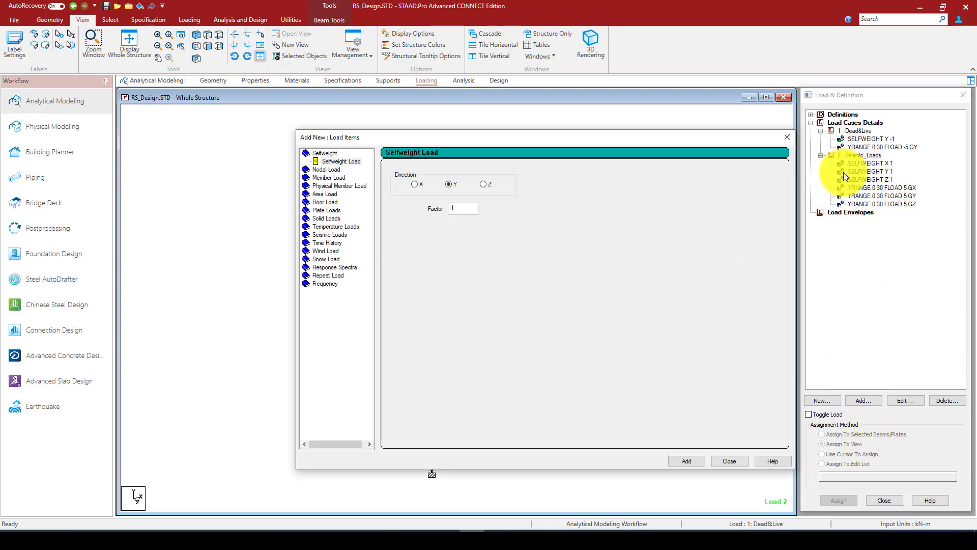
left_click_drag(635, 137, 593, 130)
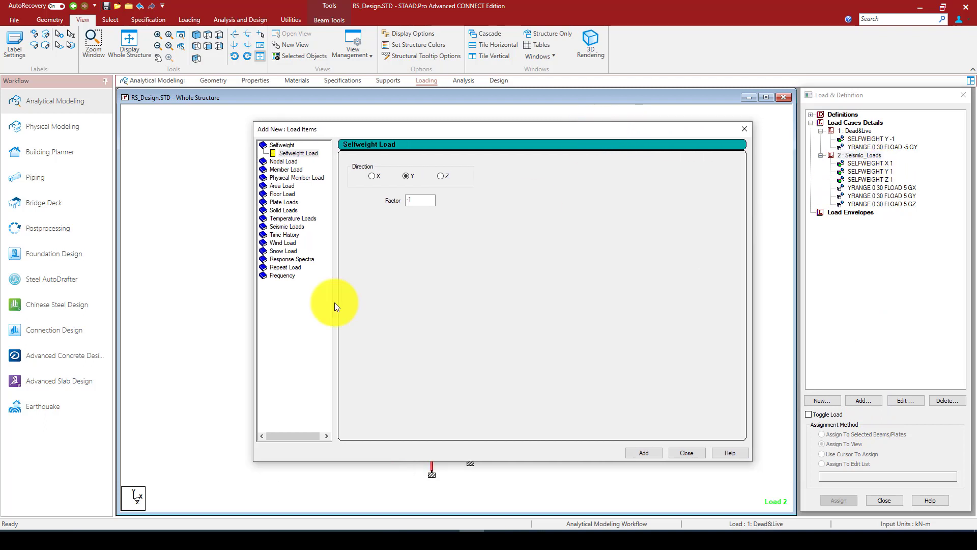
left_click(293, 259)
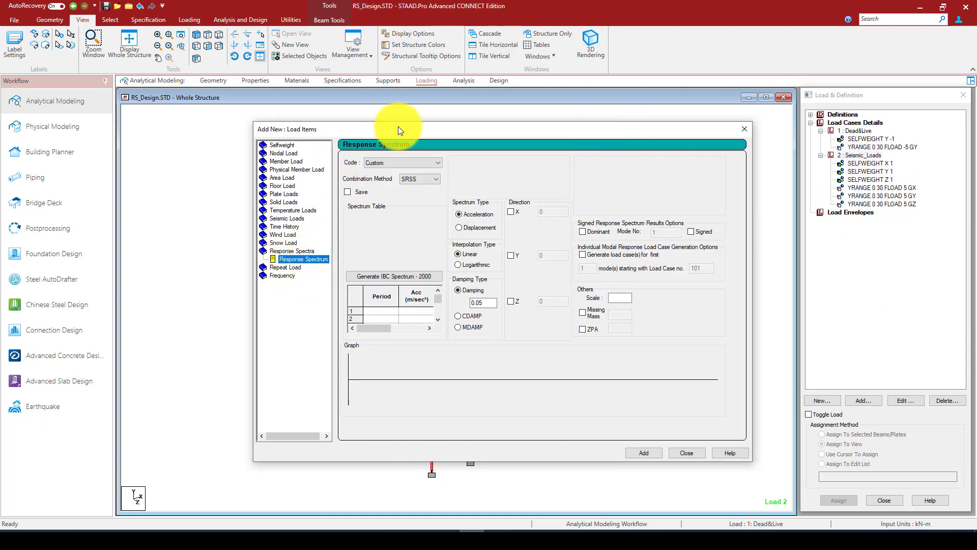
left_click_drag(398, 126, 386, 121)
left_click(376, 158)
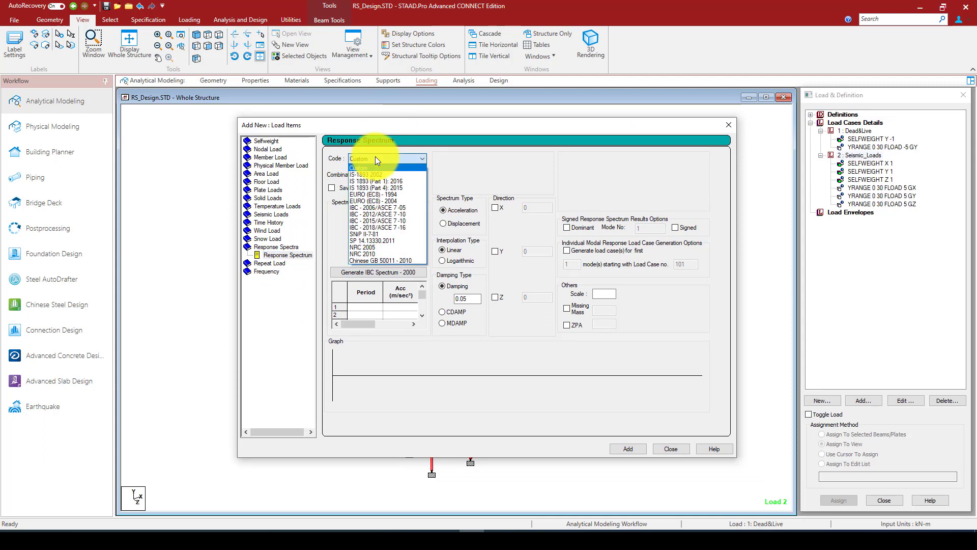
left_click(375, 158)
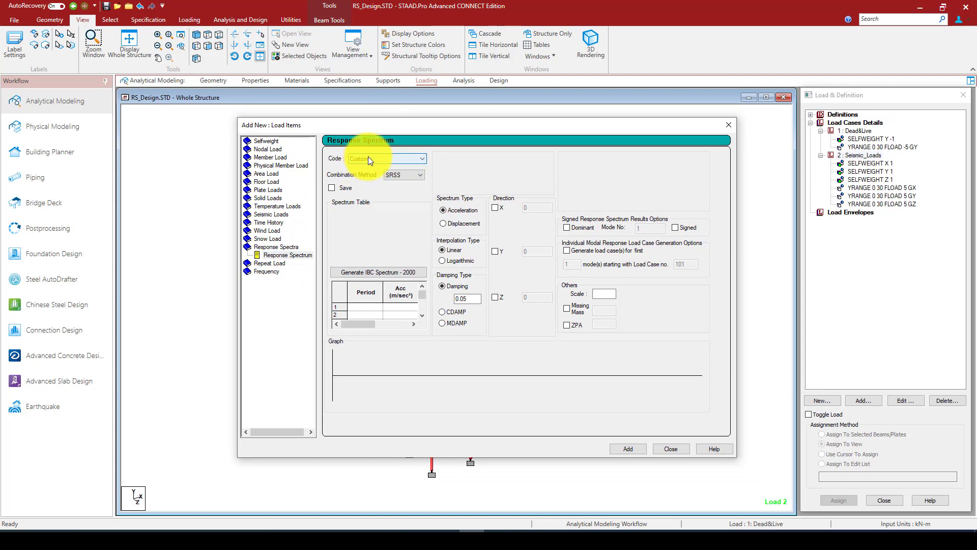
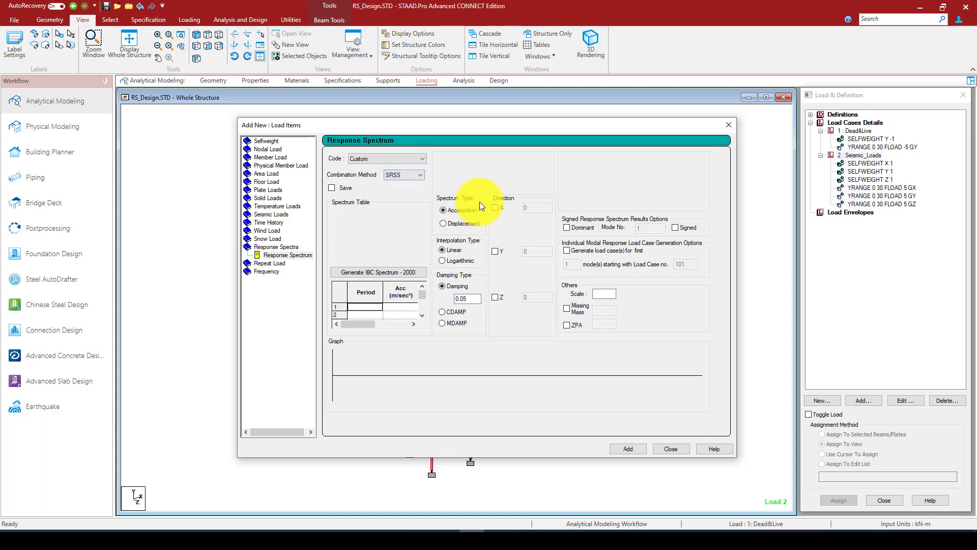
left_click(367, 157)
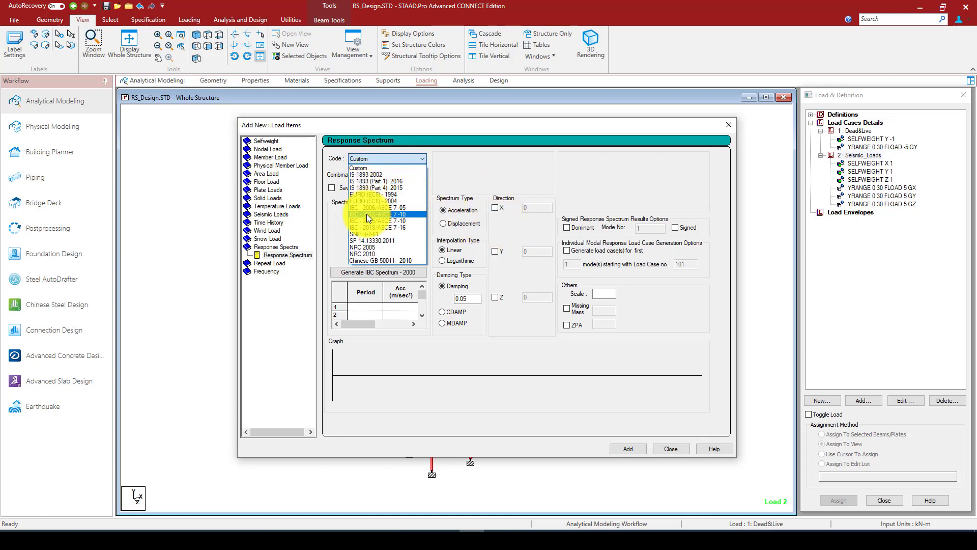
left_click(410, 221)
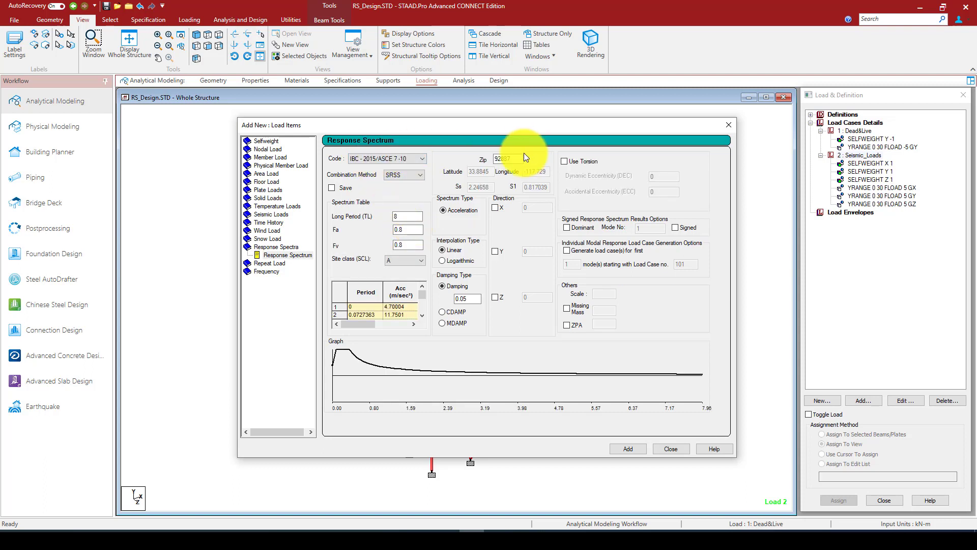
Set the site zip code of the response spectrum to 10005.
left_click_drag(515, 158, 495, 160)
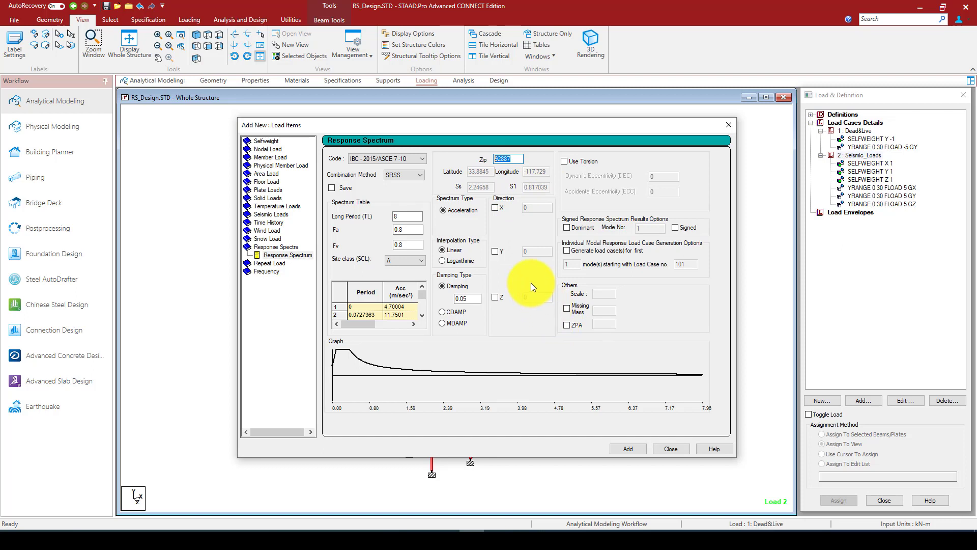
type("1")
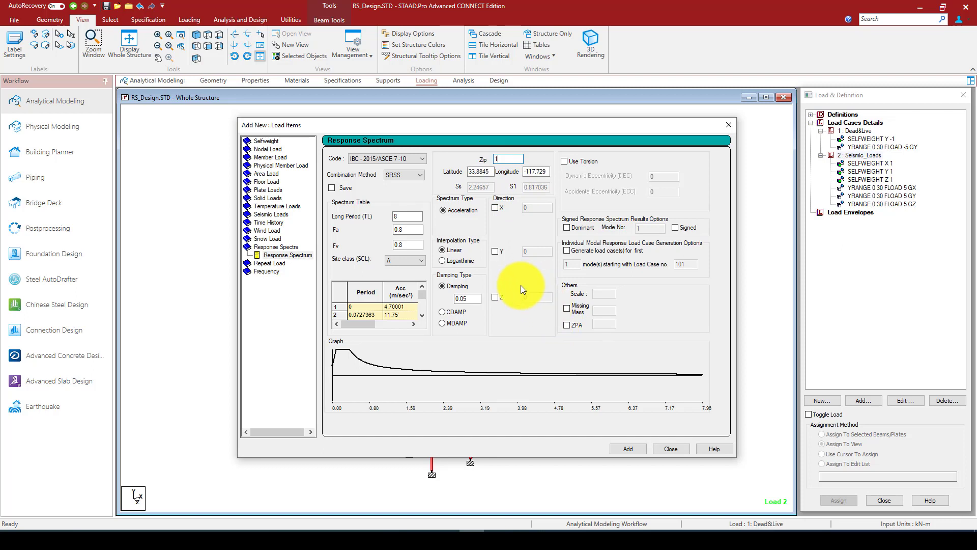
type("000")
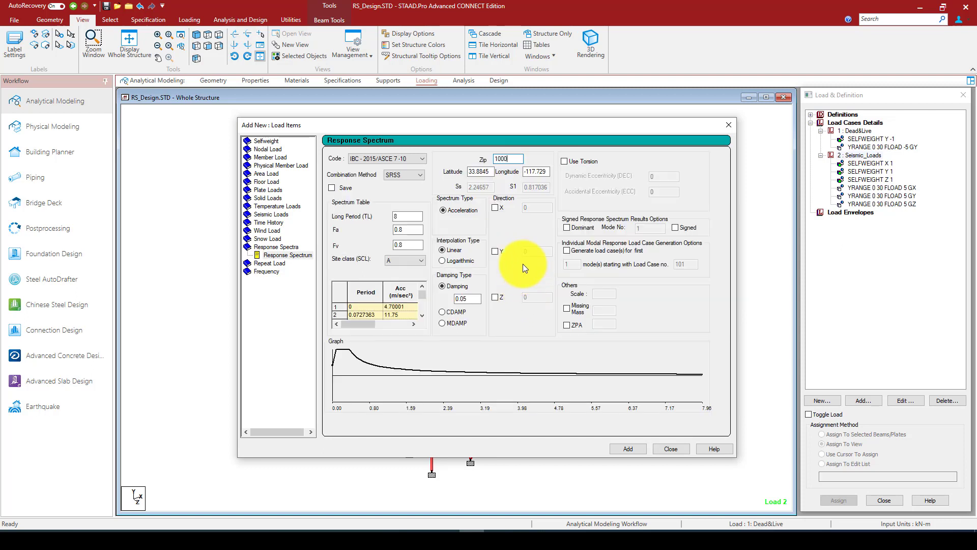
type("5")
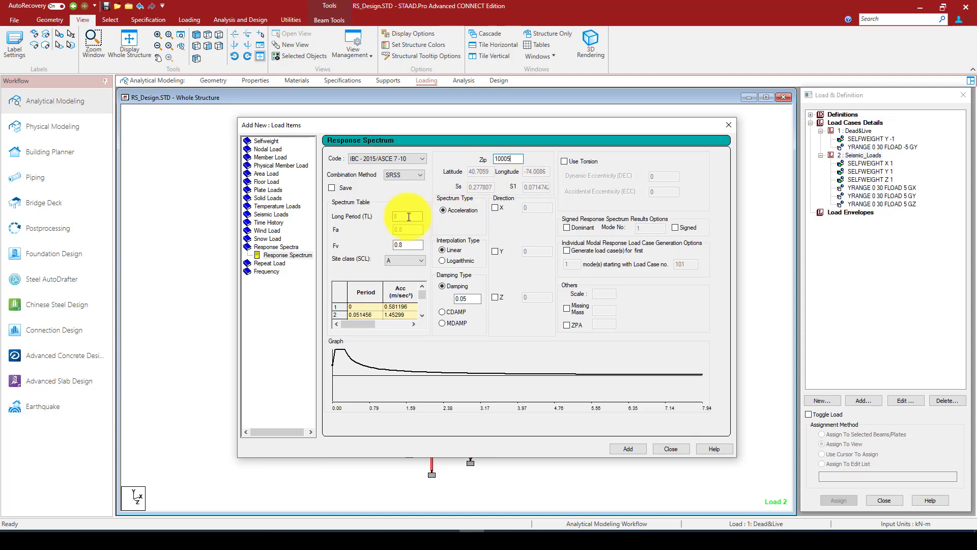
Set the response spectrum's site class to D and view the end of the period-acceleration table.
left_click_drag(407, 216, 391, 231)
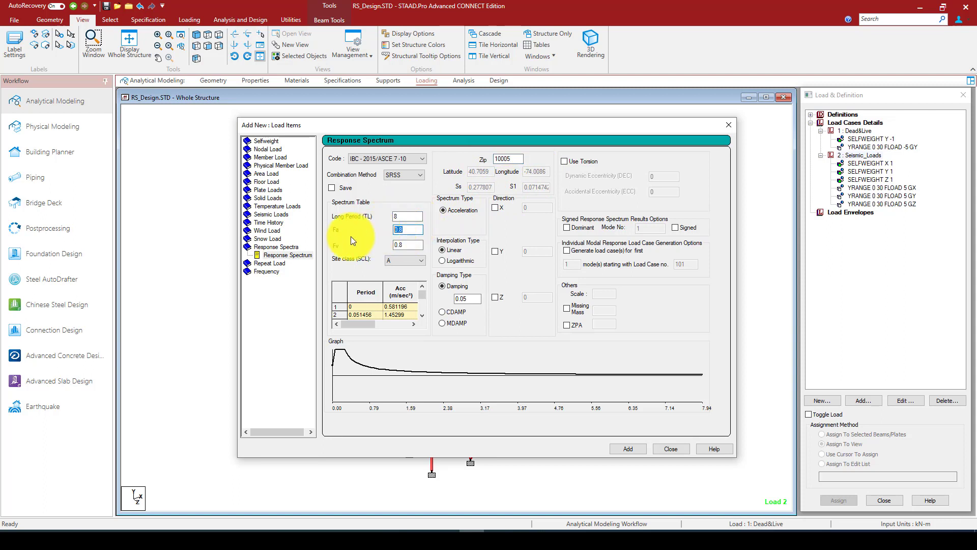
left_click(409, 260)
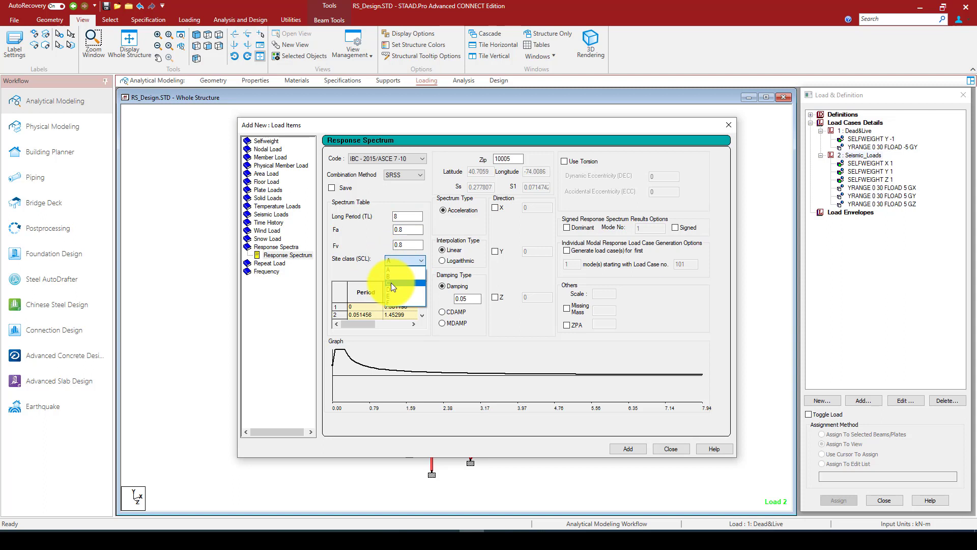
left_click(393, 288)
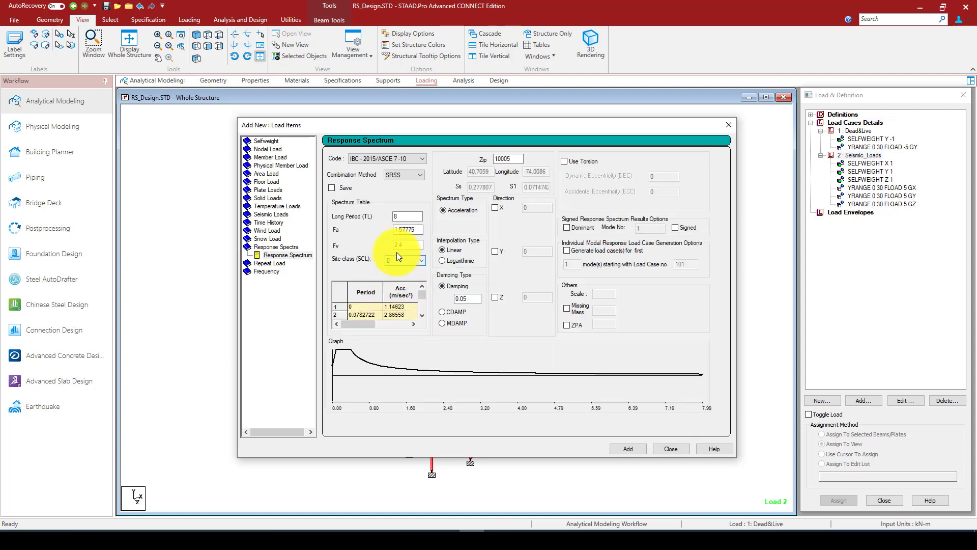
left_click_drag(422, 295, 420, 313)
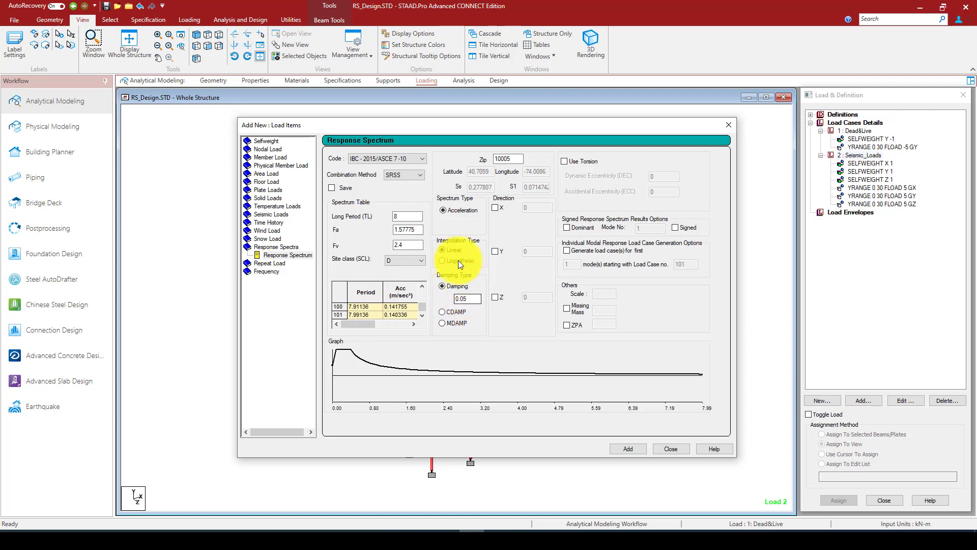
Enable only the X direction for the response spectrum with a factor of 1.
left_click(495, 208)
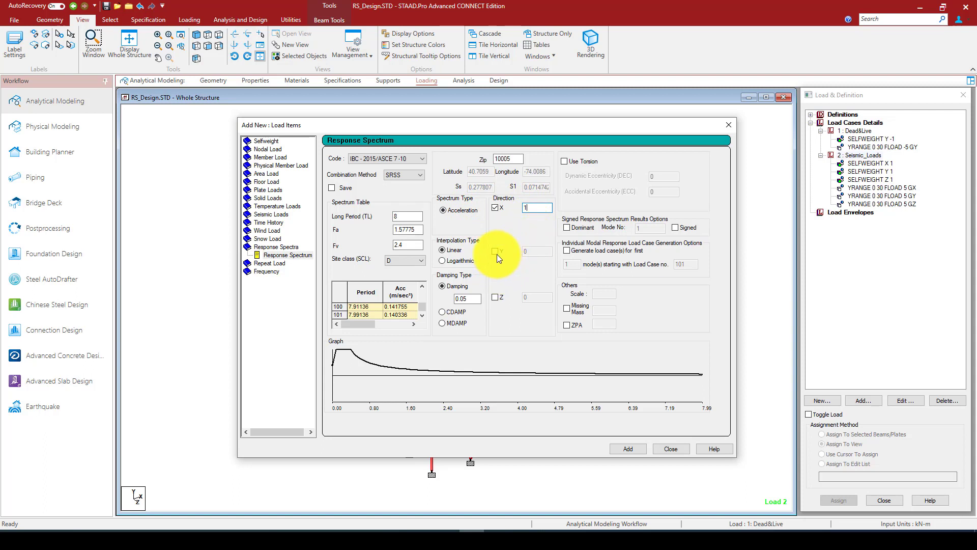
left_click_drag(609, 124, 372, 144)
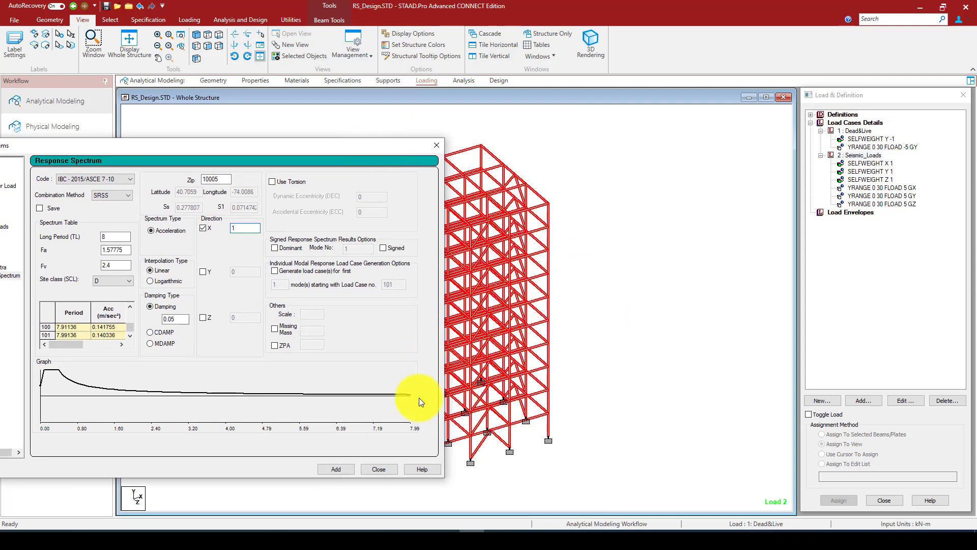
left_click_drag(355, 148, 655, 124)
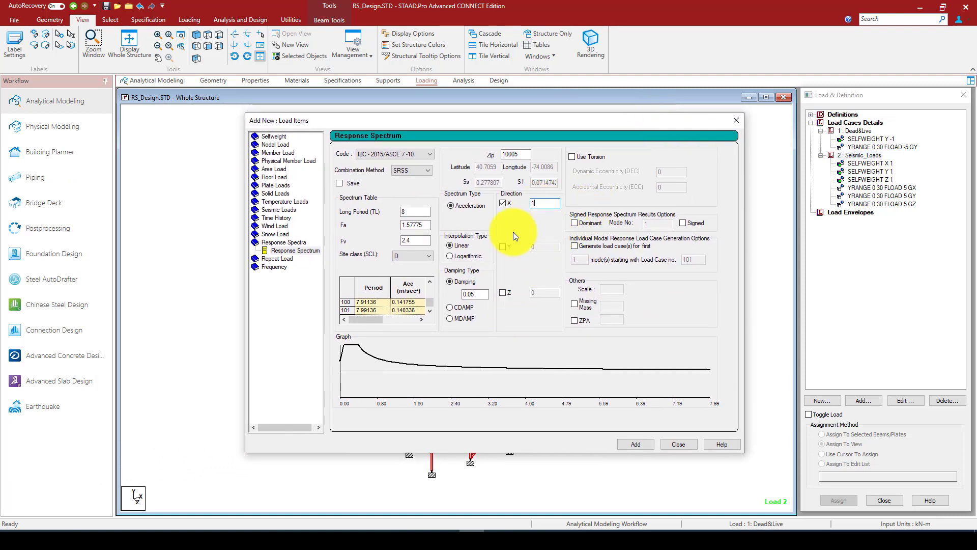
left_click(505, 246)
left_click(505, 246)
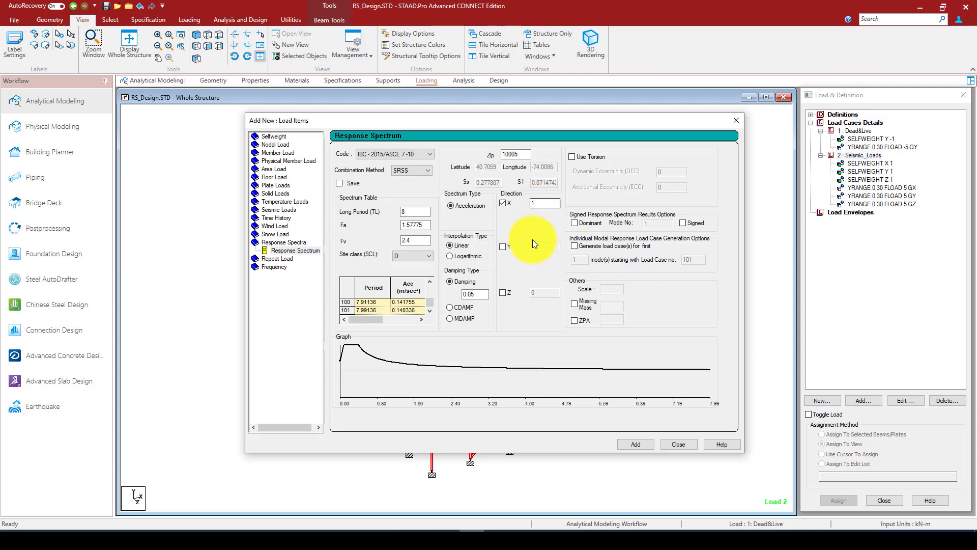
Set the response spectrum's modal combination method to CQC.
left_click(473, 294)
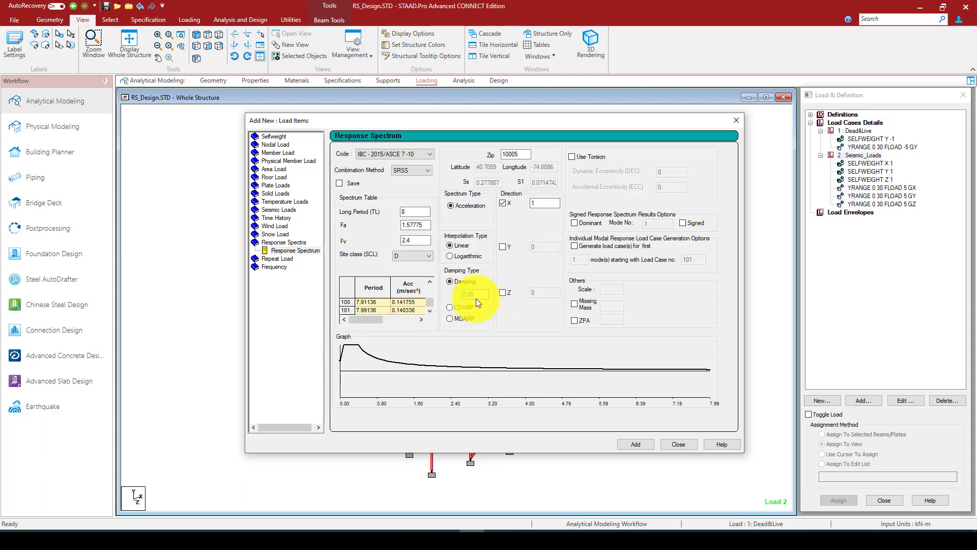
left_click(410, 170)
left_click(411, 193)
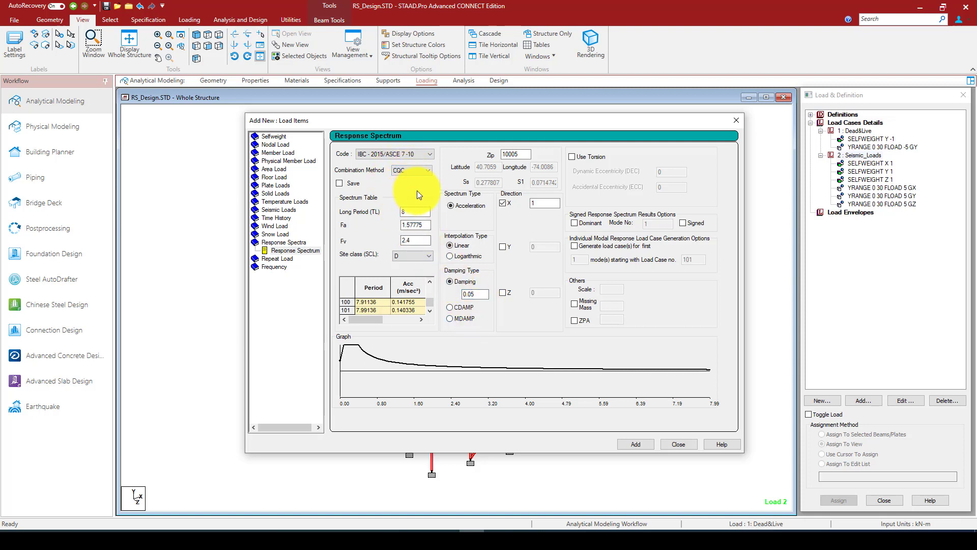
Add the CQC IBC 2015 response spectrum to the Seismic_Loads case and select its definition in the load case list.
left_click(648, 447)
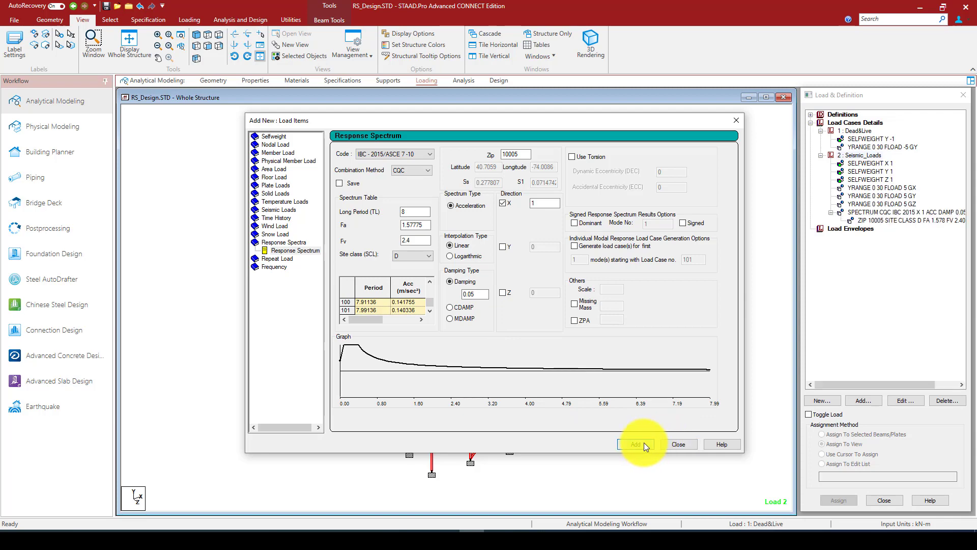
left_click(678, 443)
left_click(899, 221)
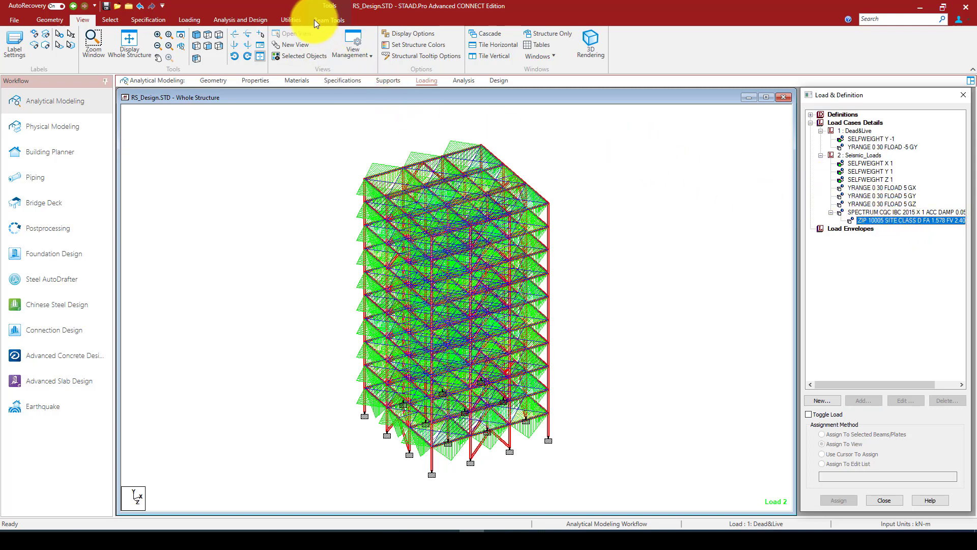
Define a Cut Off Mode Shape command with a maximum of 20 mode shapes.
left_click(255, 20)
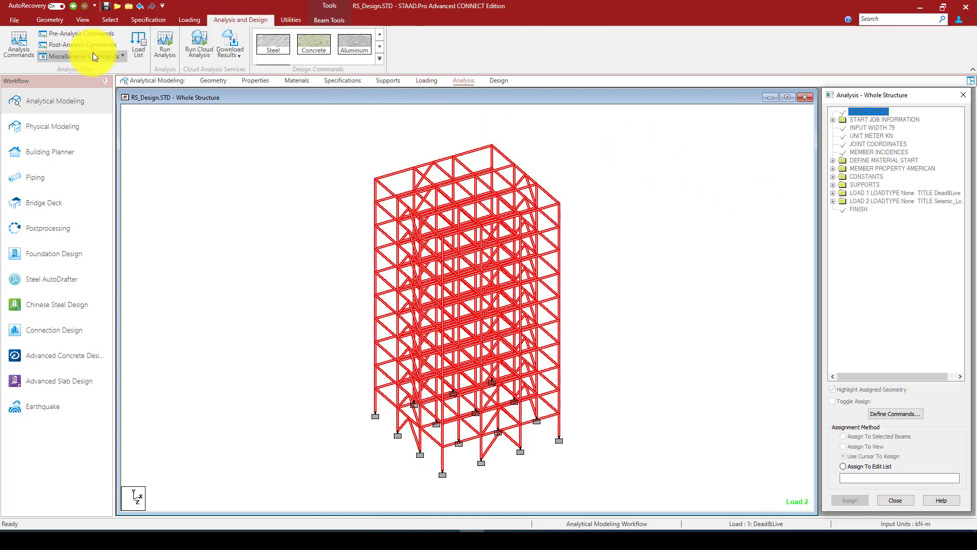
left_click(96, 54)
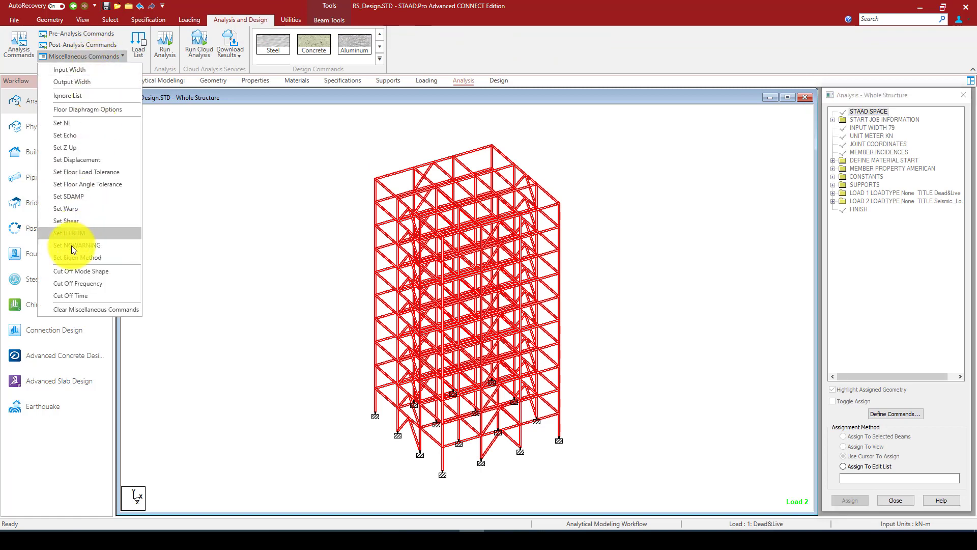
left_click(77, 270)
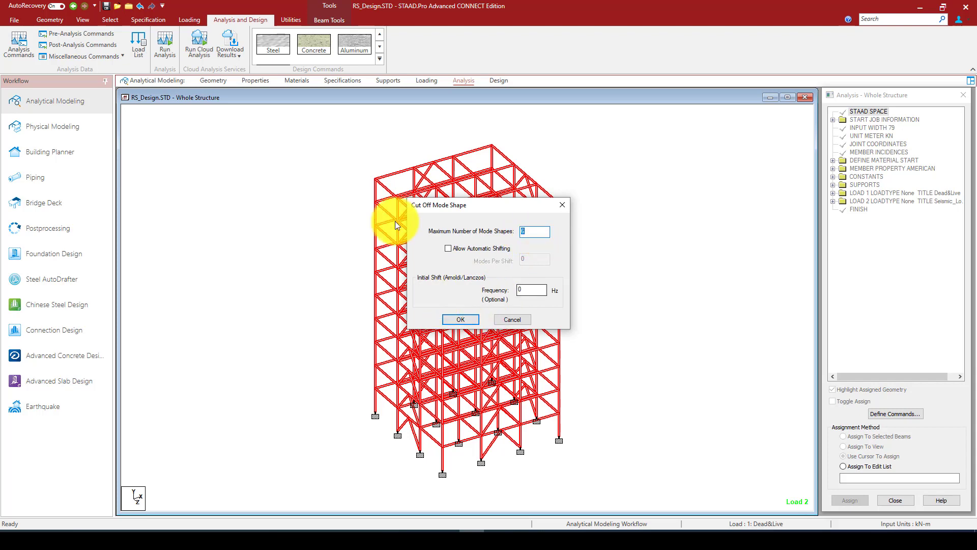
type("20")
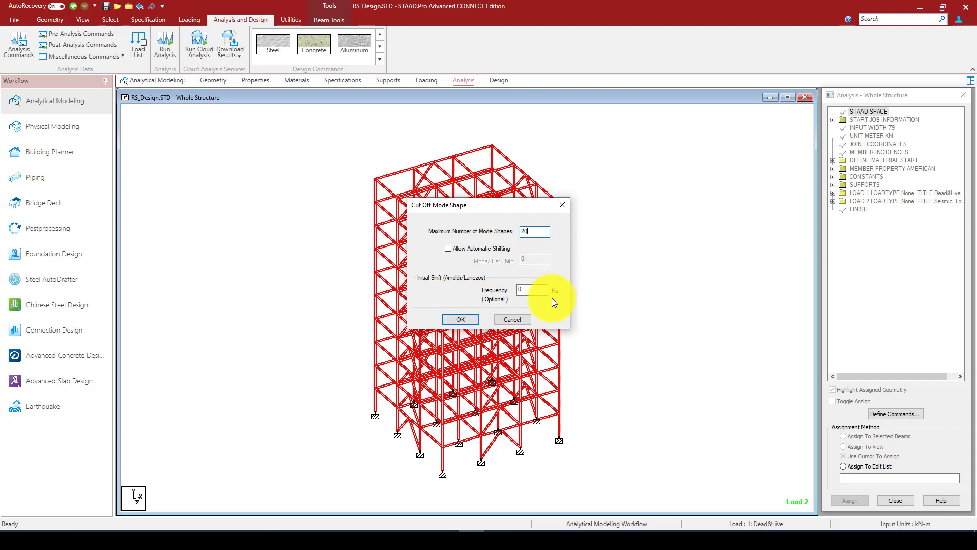
left_click(460, 319)
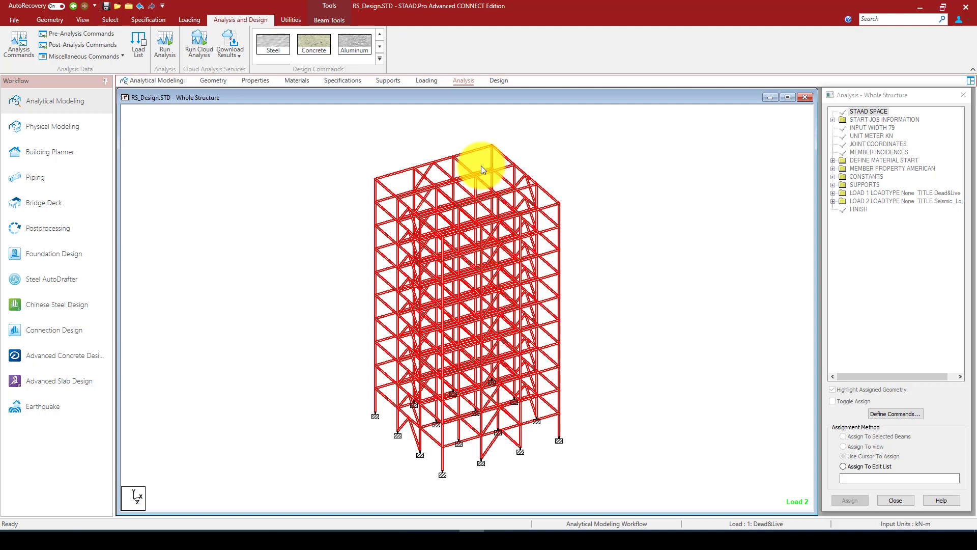
Add a Perform Analysis command with the All print option to the structure.
left_click(164, 49)
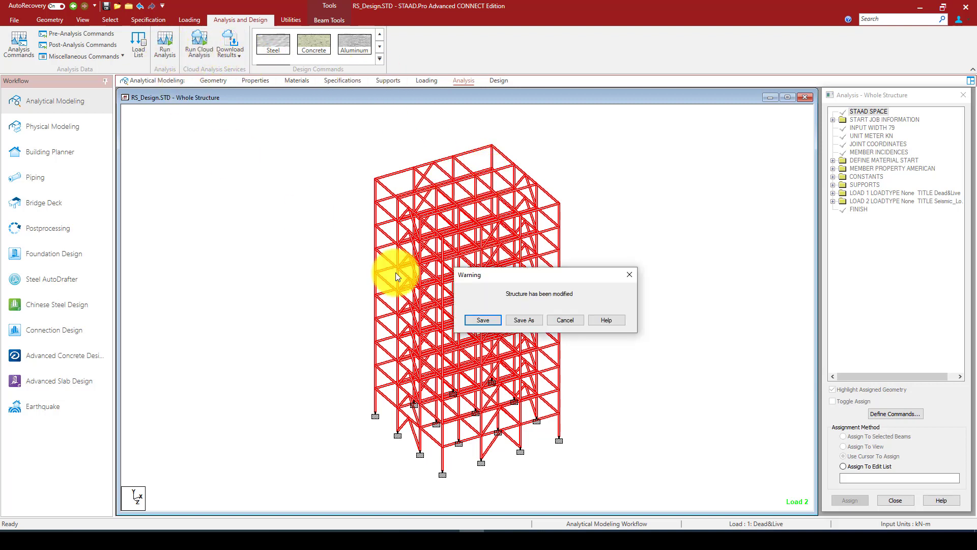
left_click(629, 275)
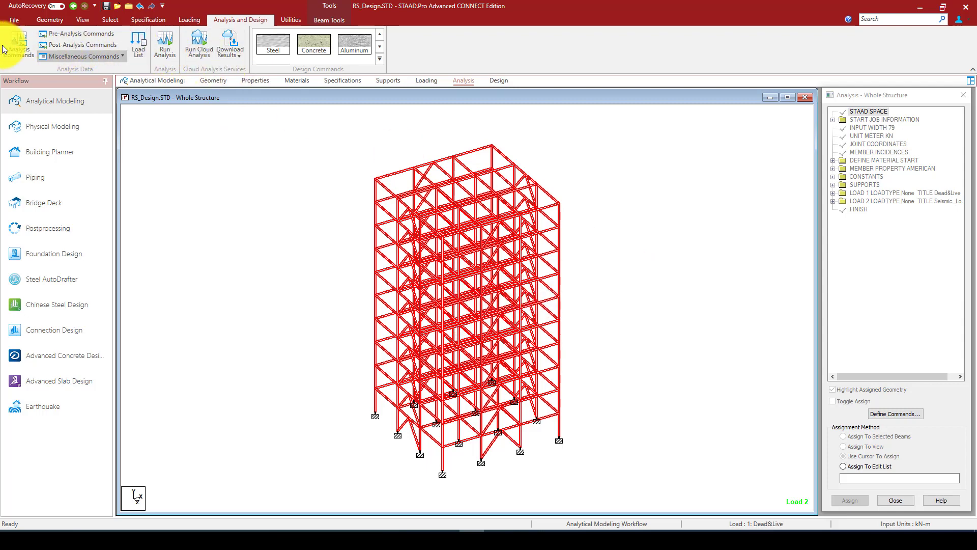
left_click(19, 45)
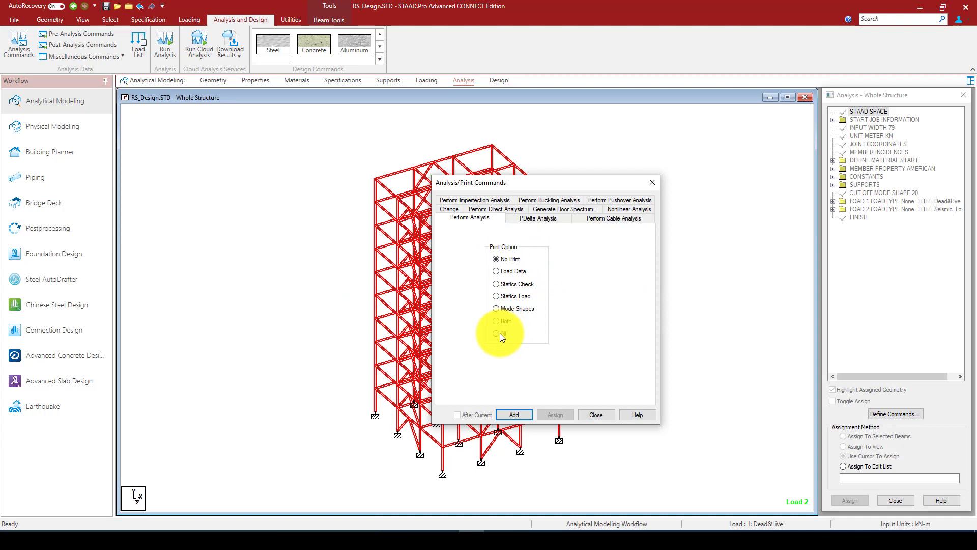
left_click(525, 414)
left_click(592, 415)
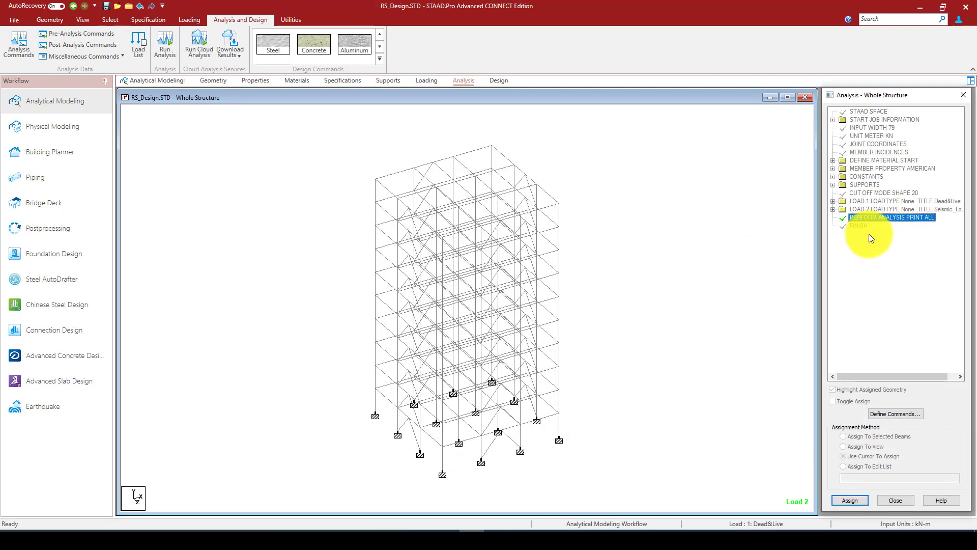
left_click(866, 193)
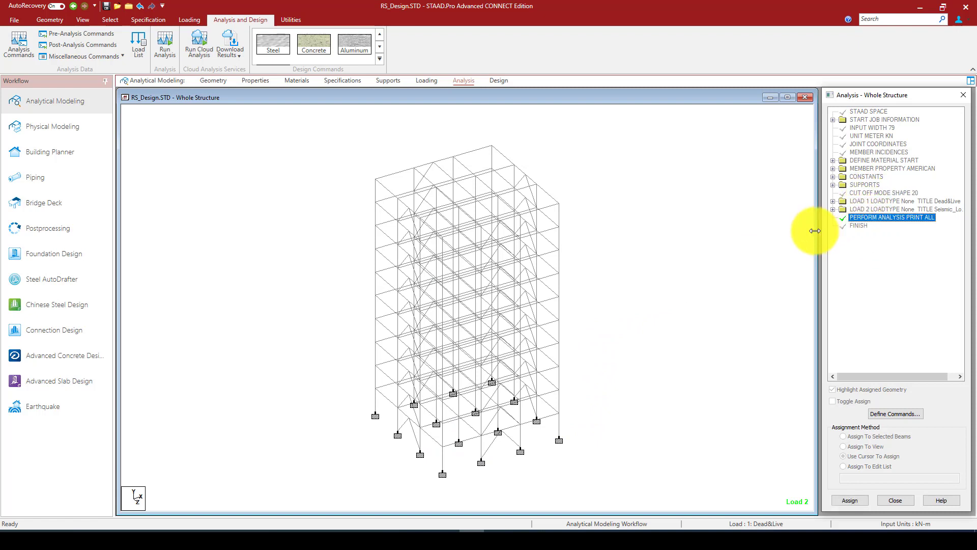
Save the model, run the analysis and enter postprocessing mode with the Dead&Live and Seismic_Loads cases selected.
left_click(164, 47)
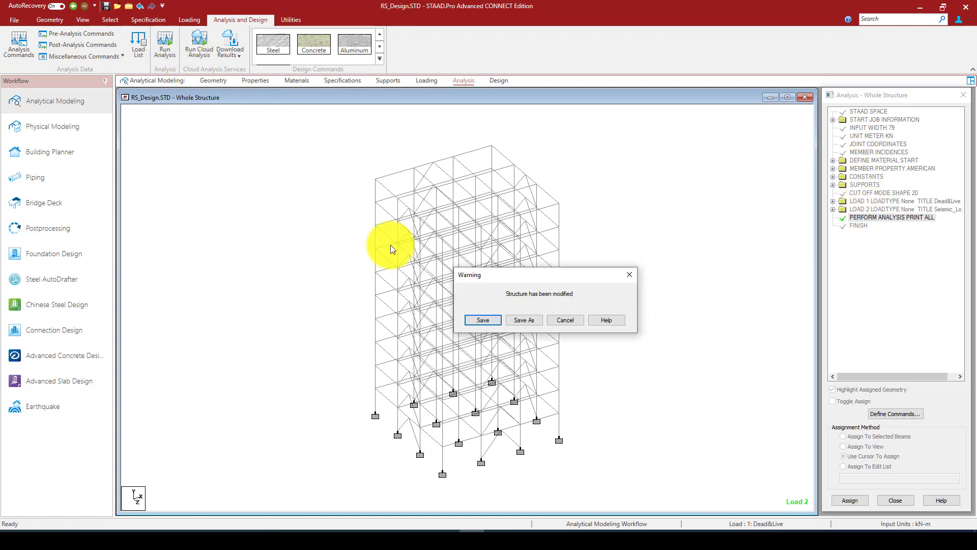
left_click(481, 321)
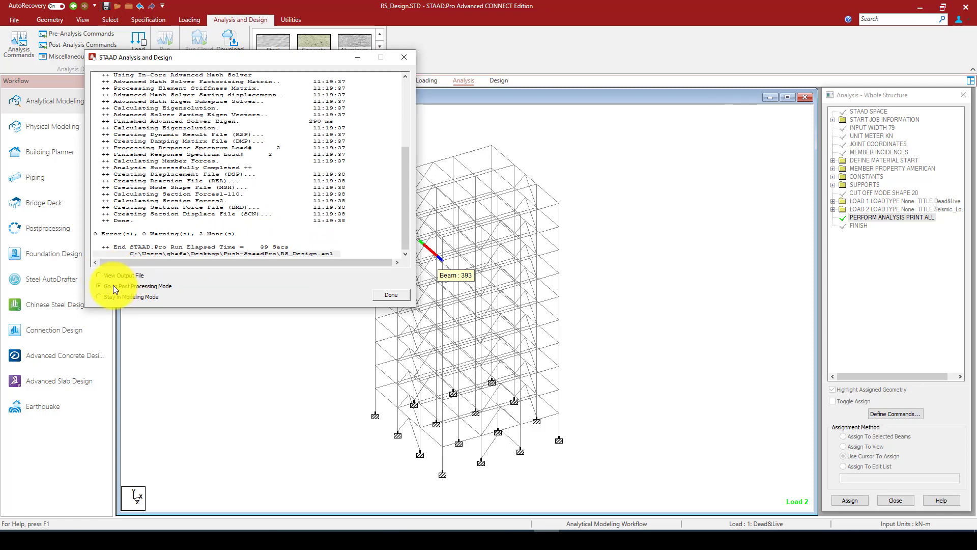
left_click(392, 296)
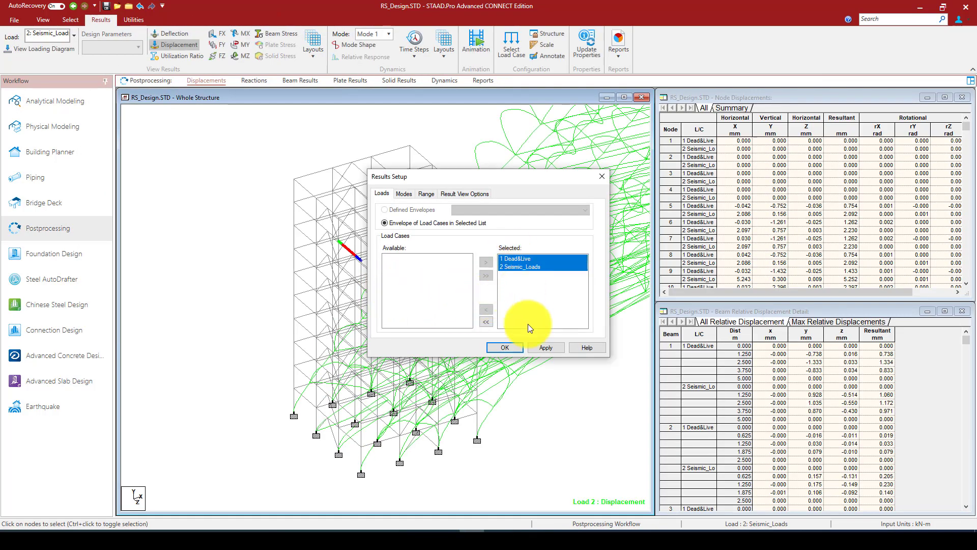
left_click(506, 348)
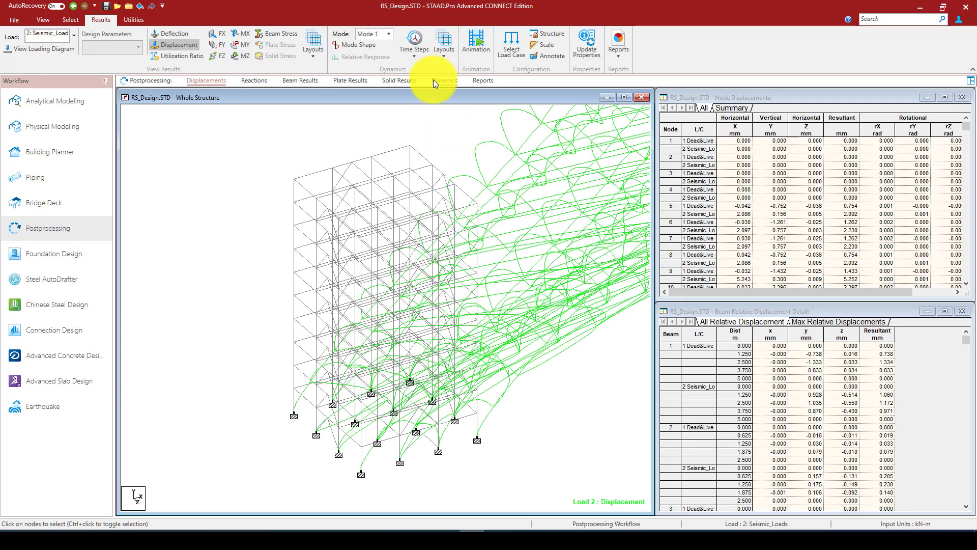
Enable fit in window and automatic scaling of displacement, mode shape and beam result diagrams in the results setup.
left_click(508, 51)
left_click(441, 195)
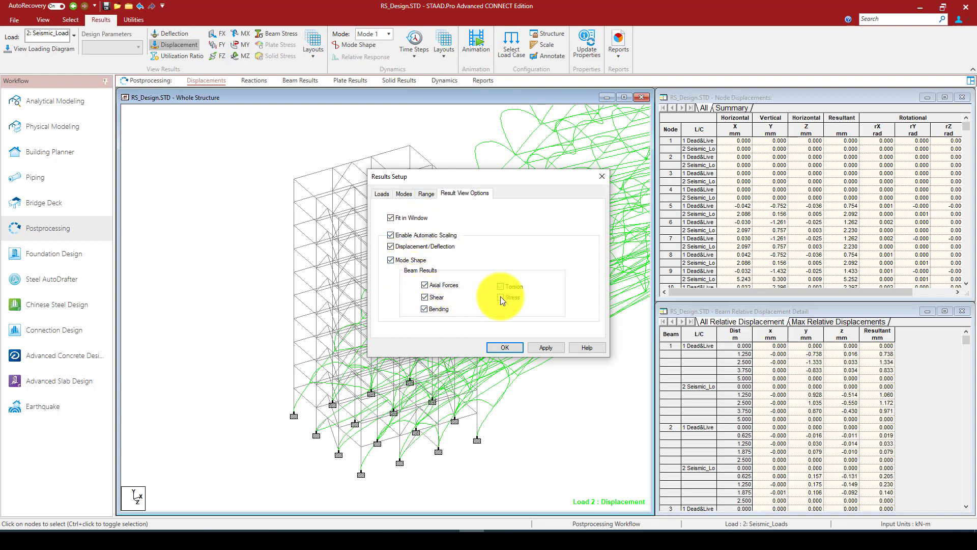
left_click(513, 347)
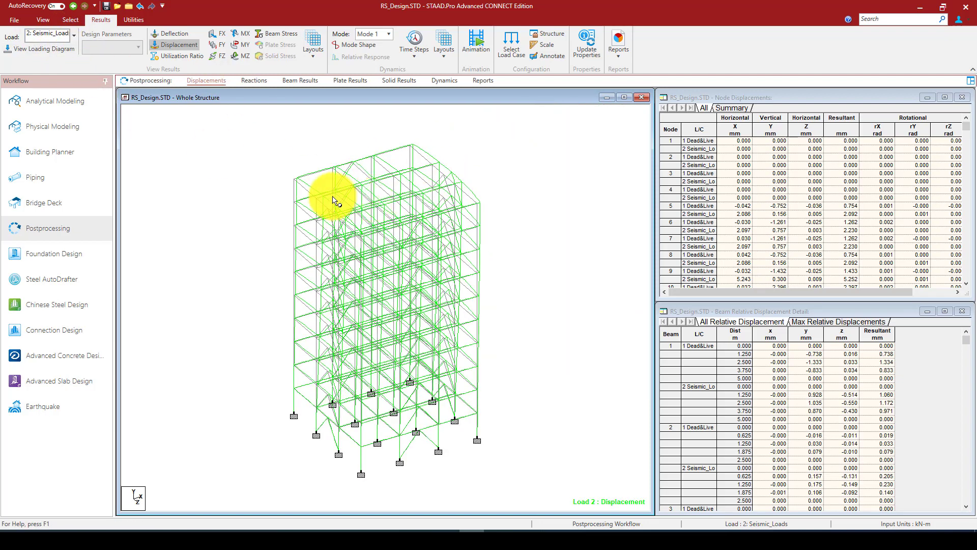
Locate the node with maximum X displacement from the summary, and view the beam results with the displacement diagram.
left_click(733, 107)
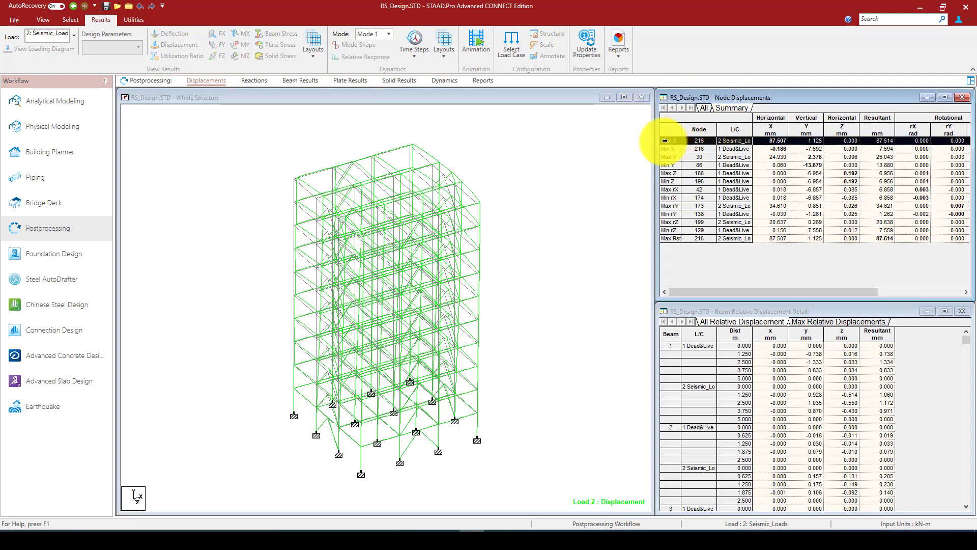
left_click(664, 141)
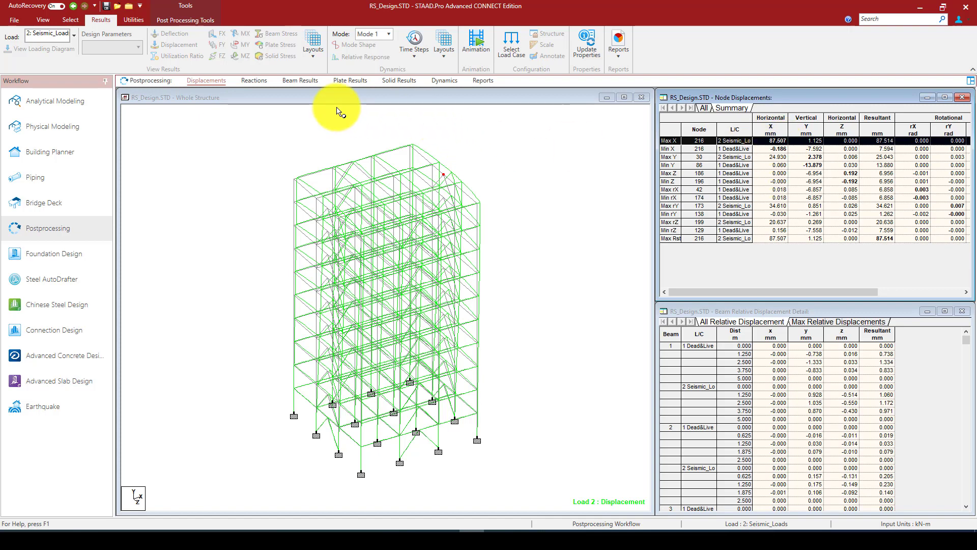
left_click(295, 82)
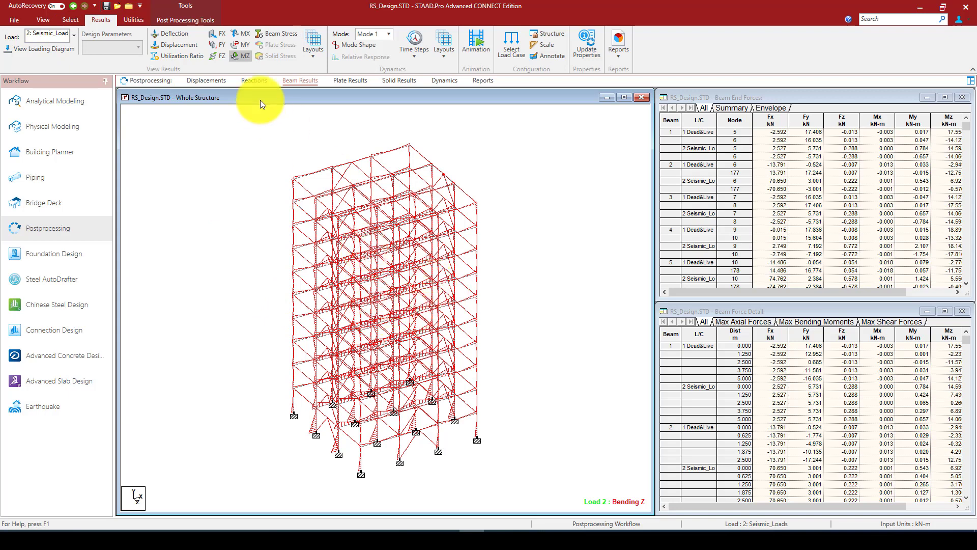
left_click(176, 45)
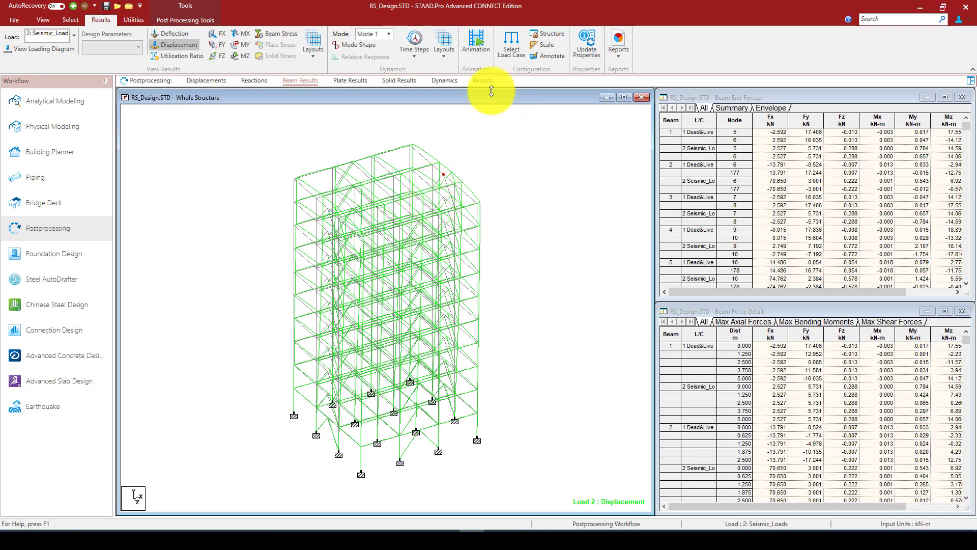
Open the Mode Shape layout with frequencies and mass participations, and view mode shapes 2 and 3.
left_click(445, 55)
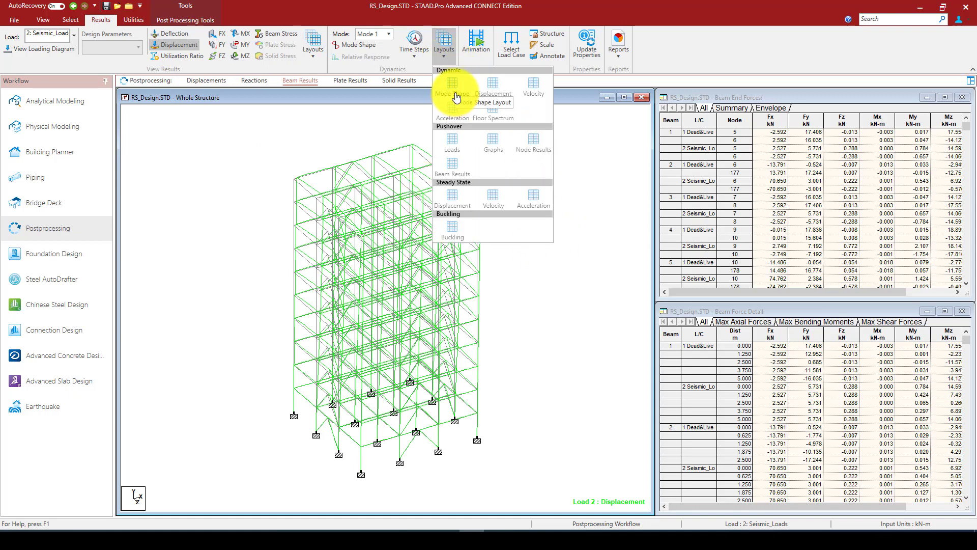
left_click(453, 88)
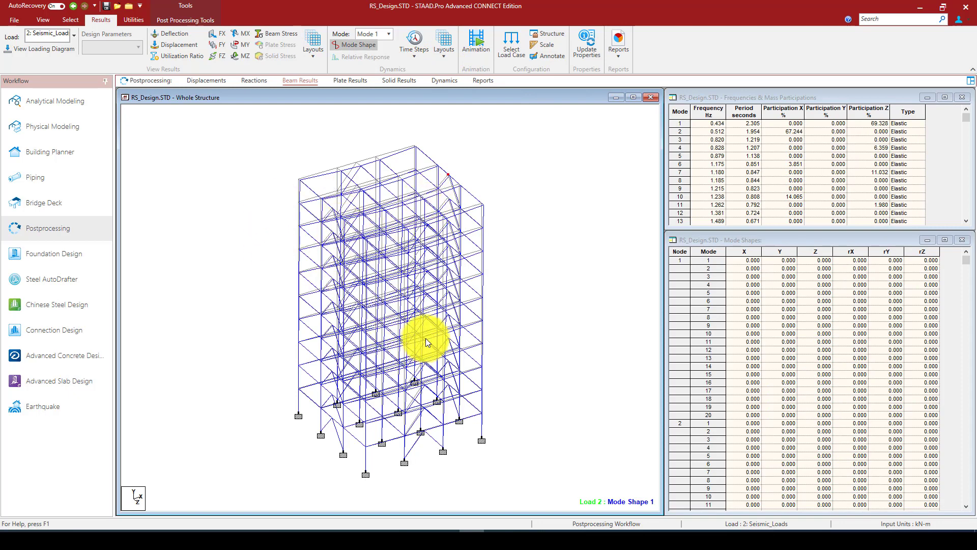
left_click(388, 33)
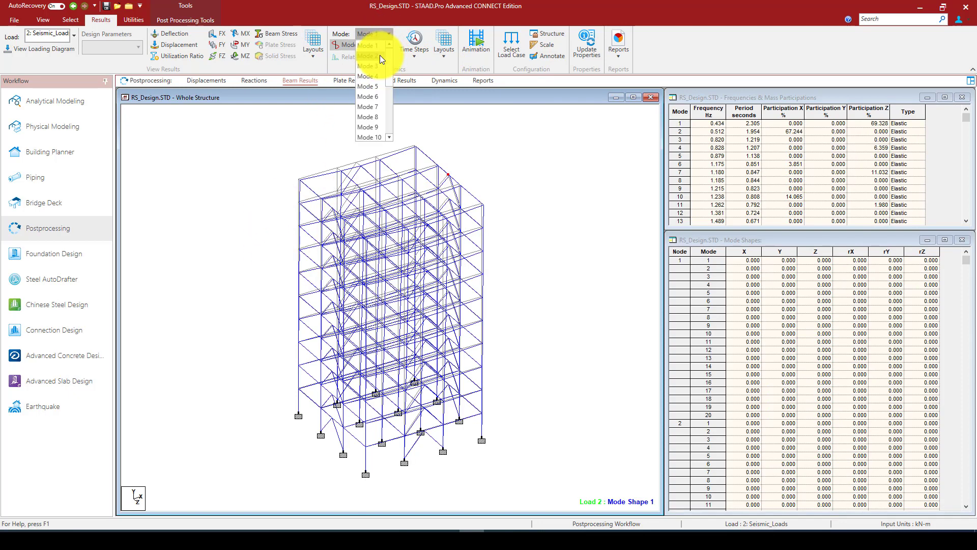
left_click(373, 57)
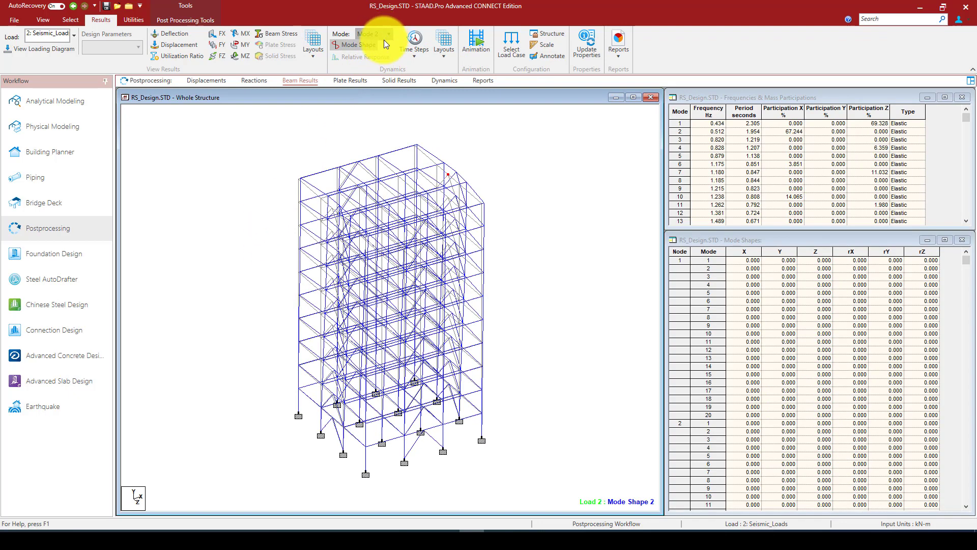
left_click(384, 37)
left_click(375, 66)
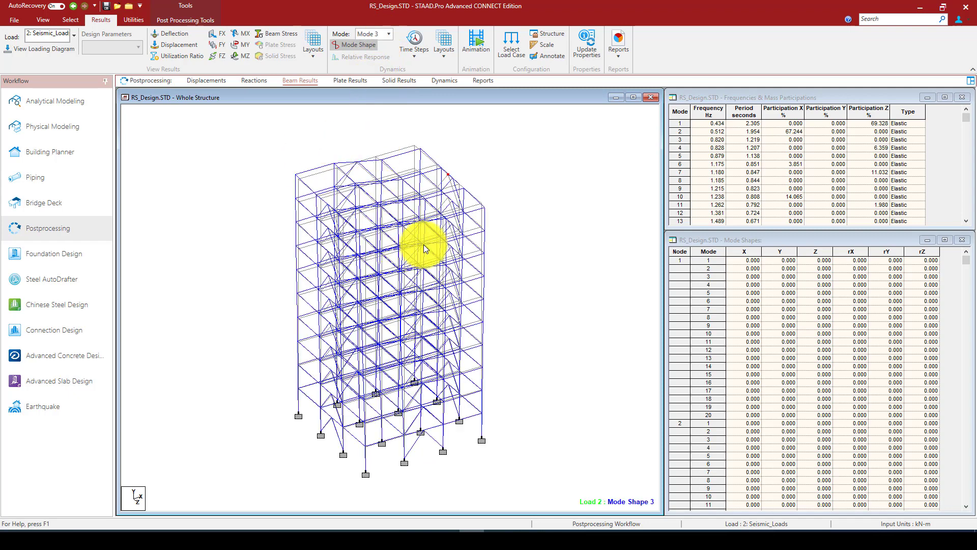
Animate mode shape 3 of the building and switch the running animation to mode 1.
left_click(467, 41)
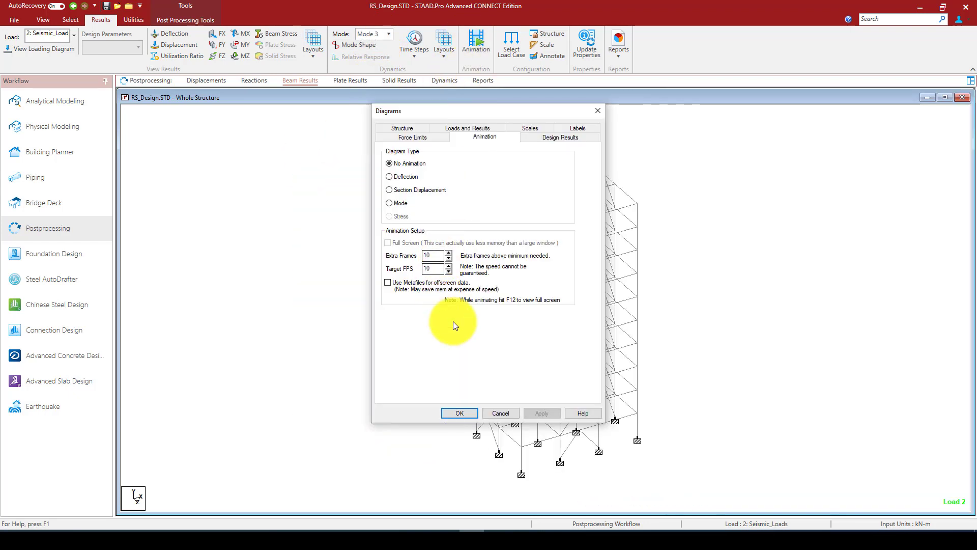
left_click_drag(434, 108, 248, 106)
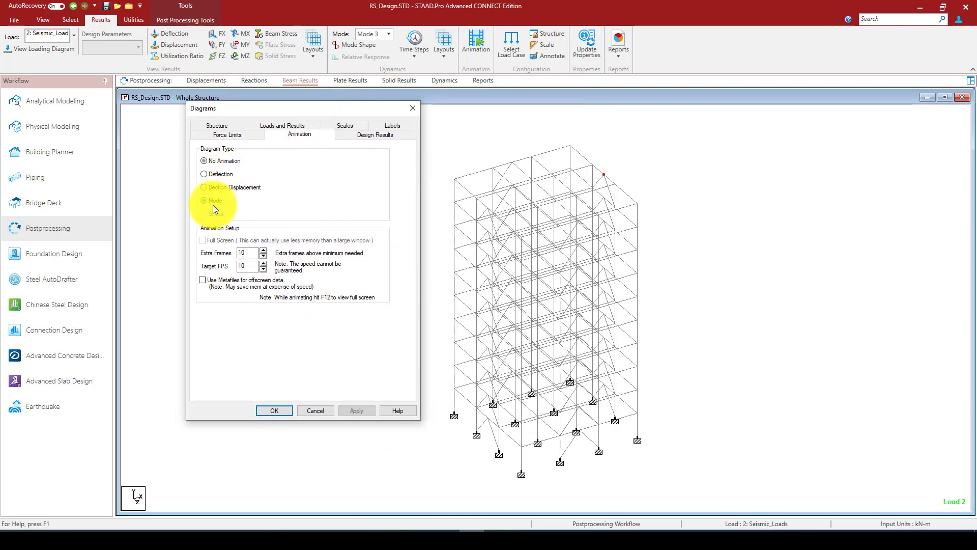
left_click(352, 413)
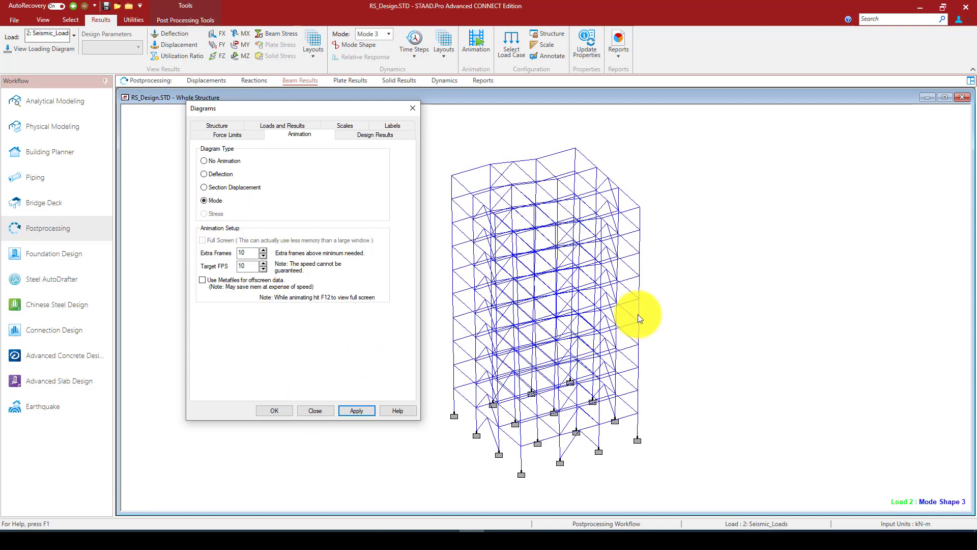
left_click(389, 33)
left_click(336, 107)
left_click_drag(319, 104, 142, 99)
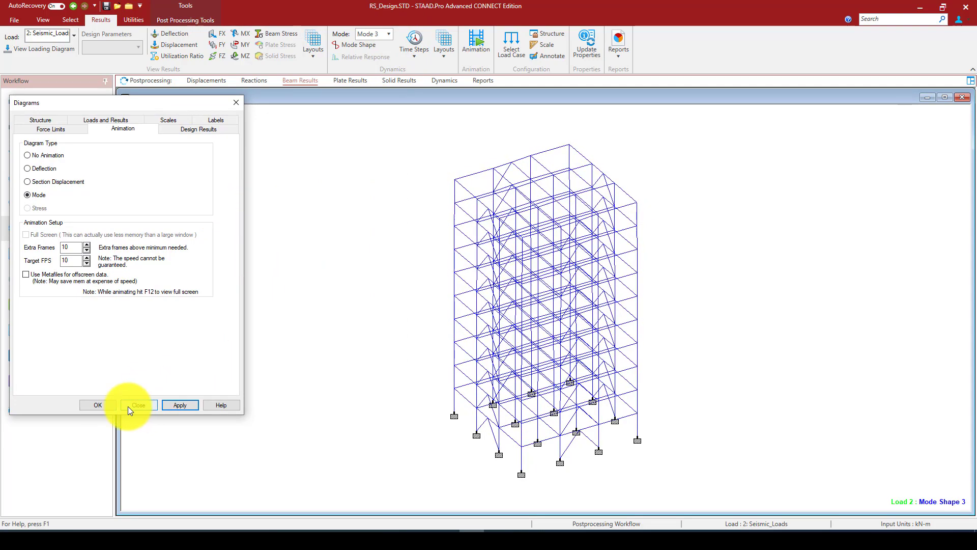
left_click(109, 405)
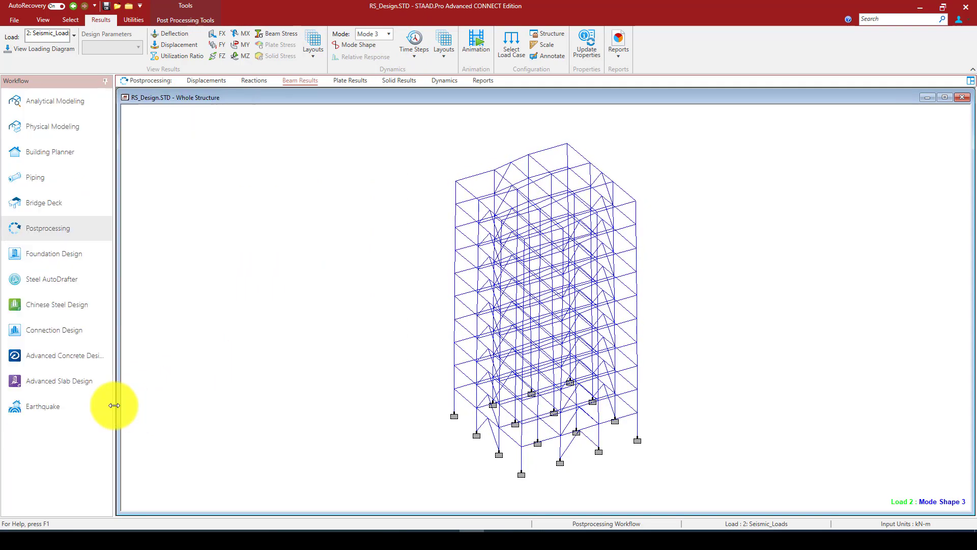
left_click(381, 32)
left_click(375, 46)
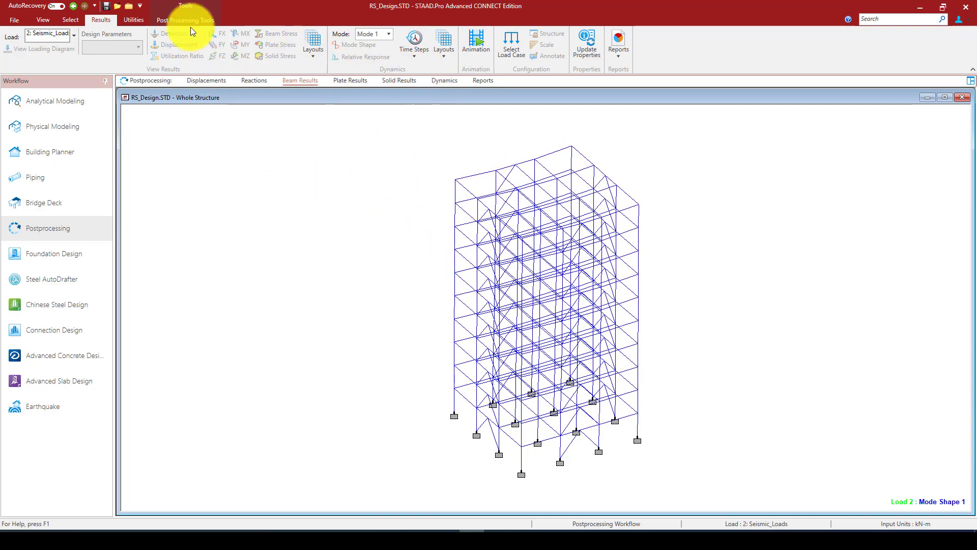
Open the analysis output file RS_Design.anl in the STAAD output viewer.
left_click(134, 20)
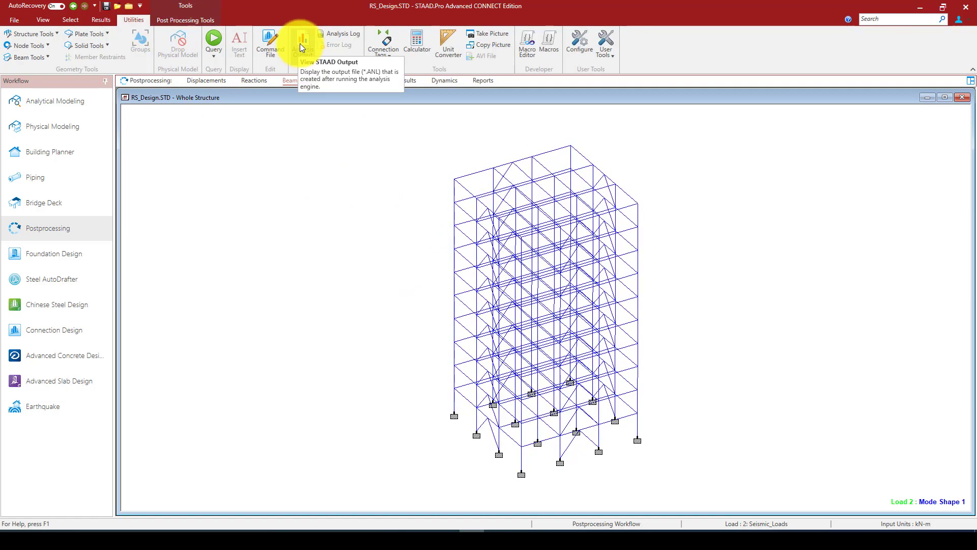
left_click(300, 44)
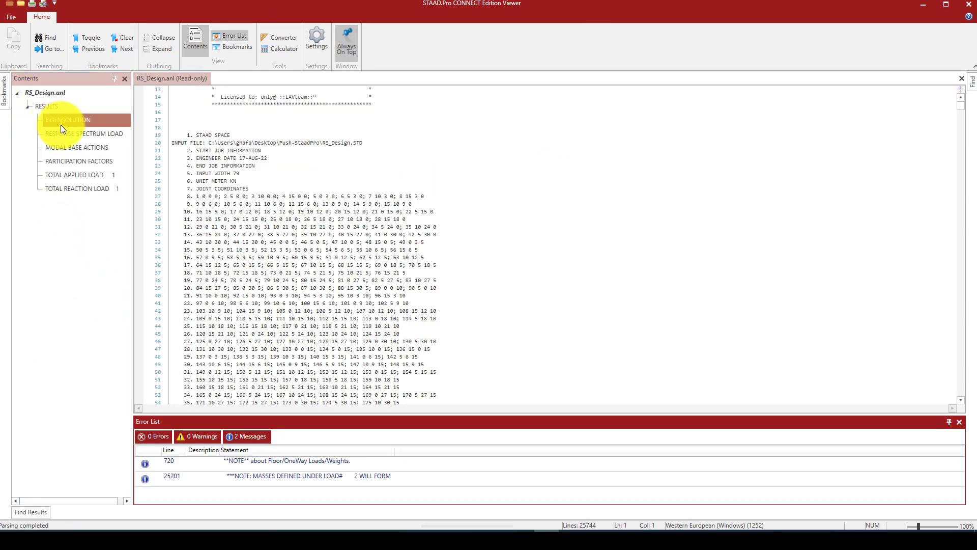
Examine the Eigensolution section of the output, covering the calculated frequencies and periods of all modes for load case 2.
left_click(68, 125)
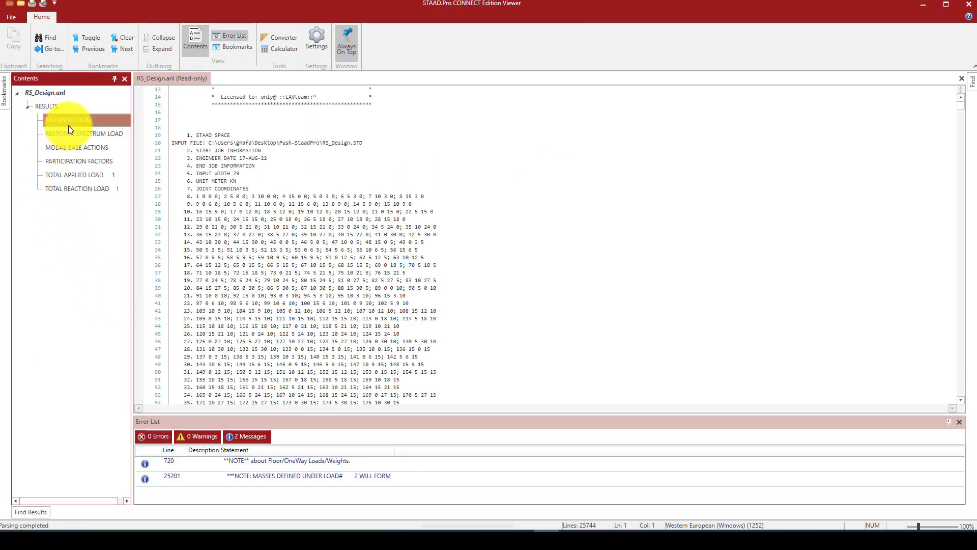
double_click(68, 126)
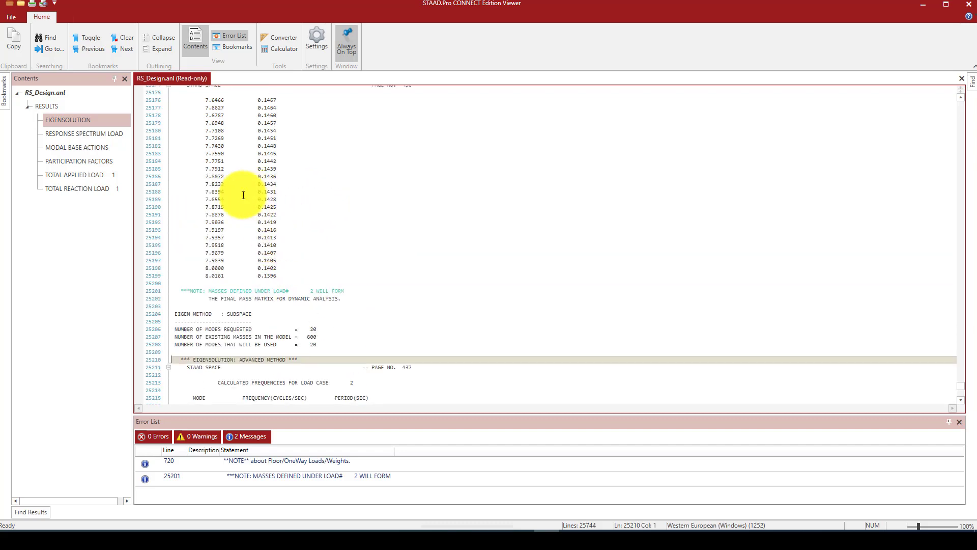
scroll(243, 195, "up", 12)
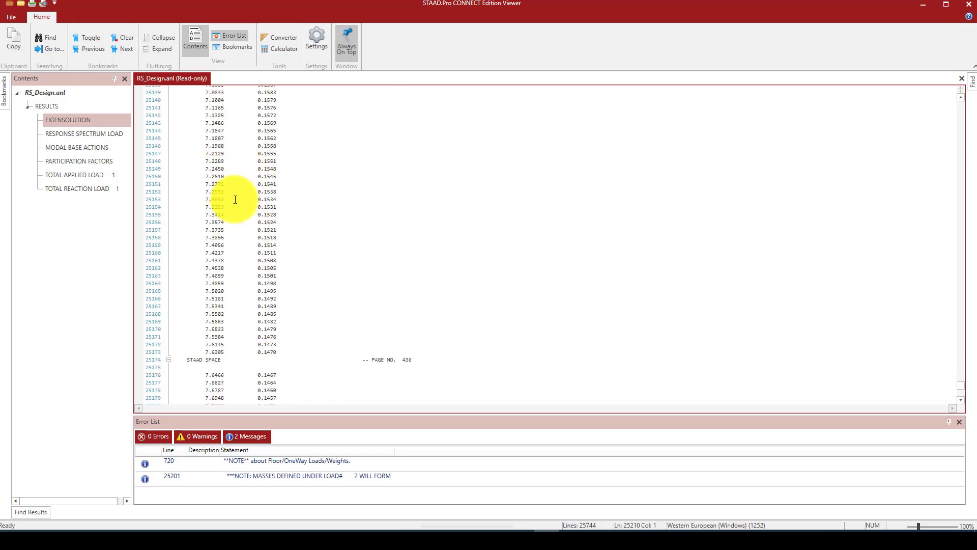
scroll(235, 202, "down", 15)
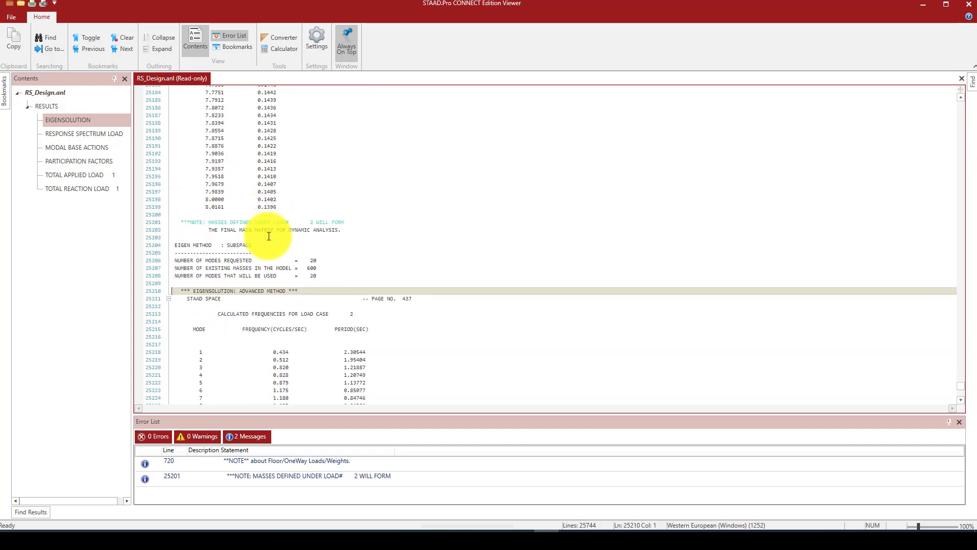
scroll(269, 236, "down", 6)
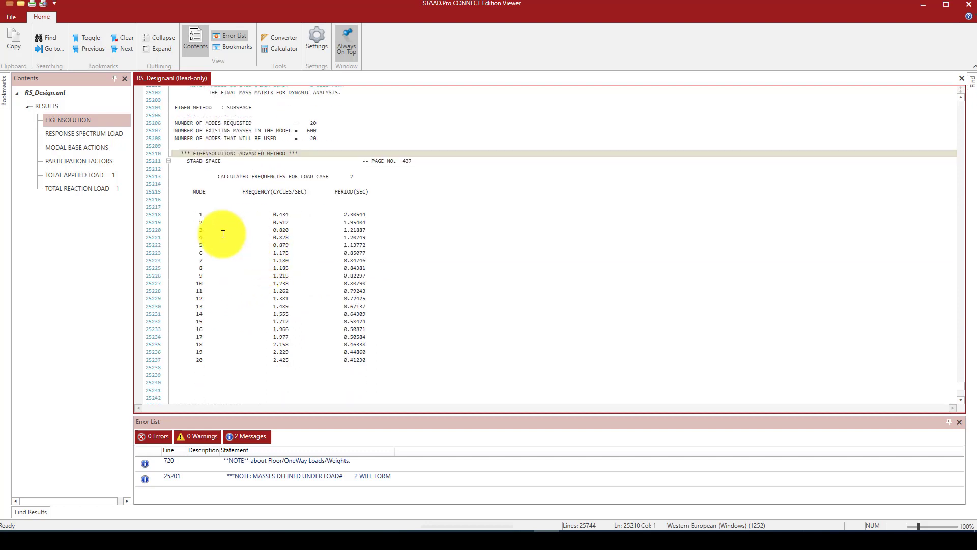
left_click_drag(194, 215, 296, 212)
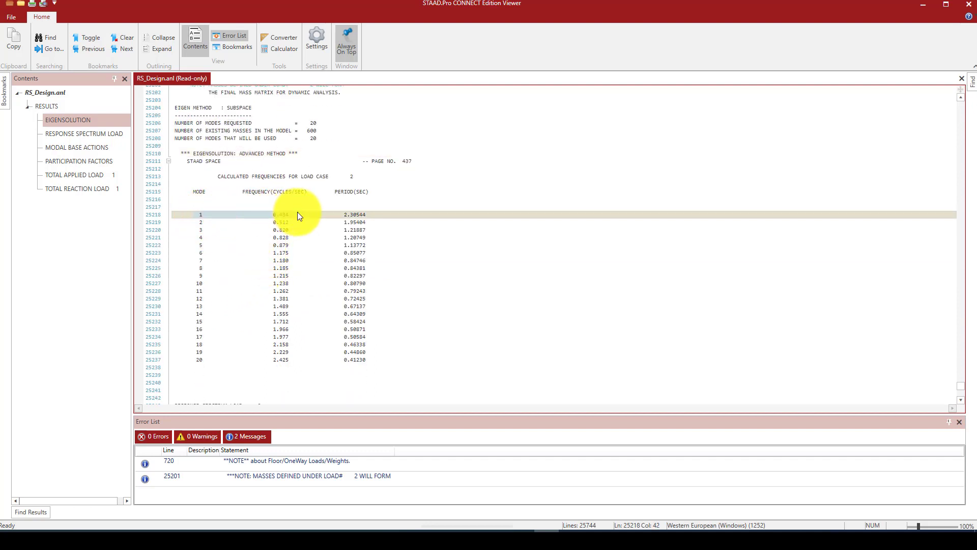
left_click(341, 215)
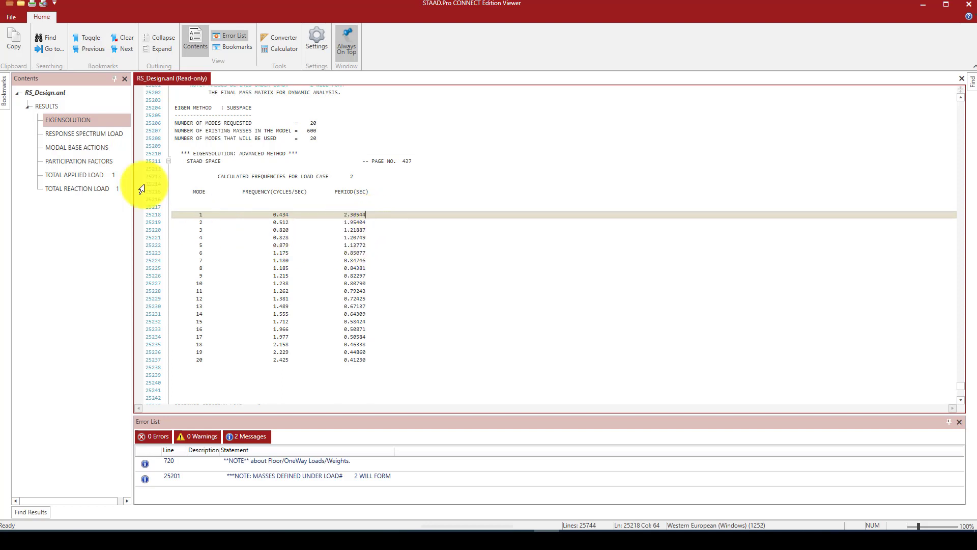
Examine the Response Spectrum Load section, including the modal weights, CQC combination weights, and each mode's acceleration and damping.
left_click(90, 134)
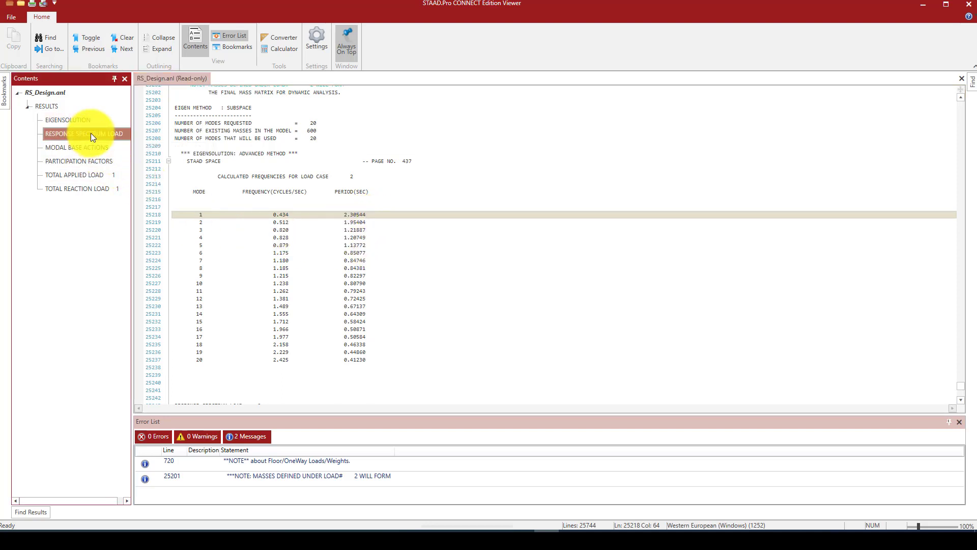
scroll(258, 227, "down", 6)
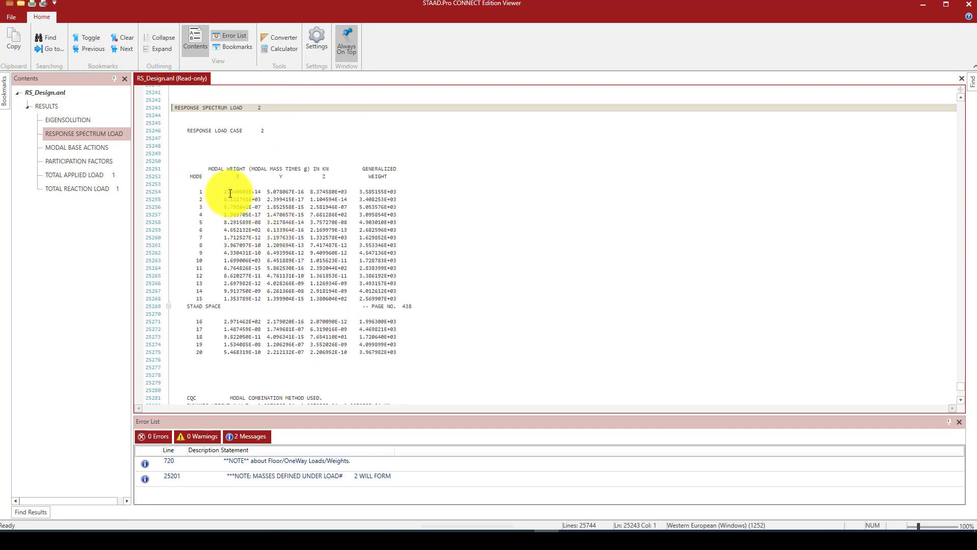
left_click_drag(225, 190, 248, 191)
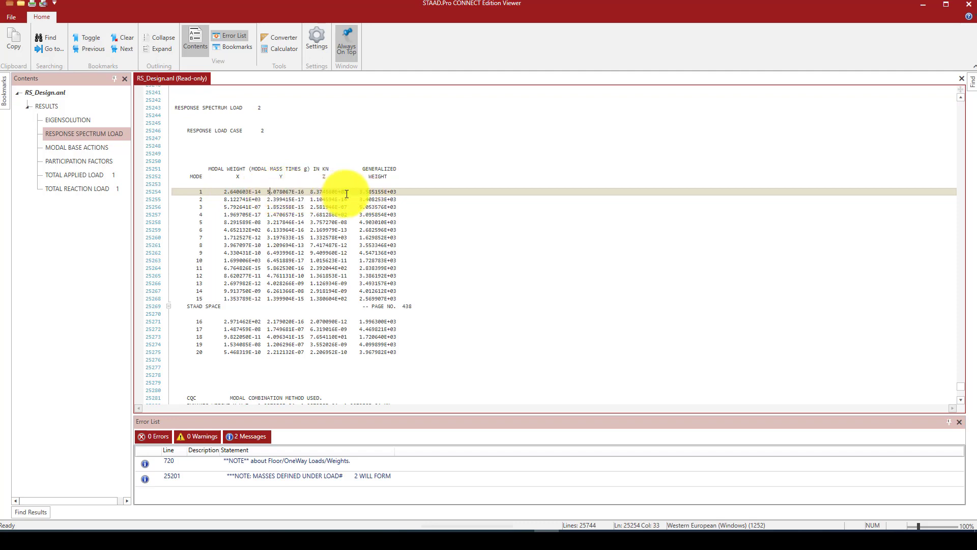
scroll(339, 203, "down", 3)
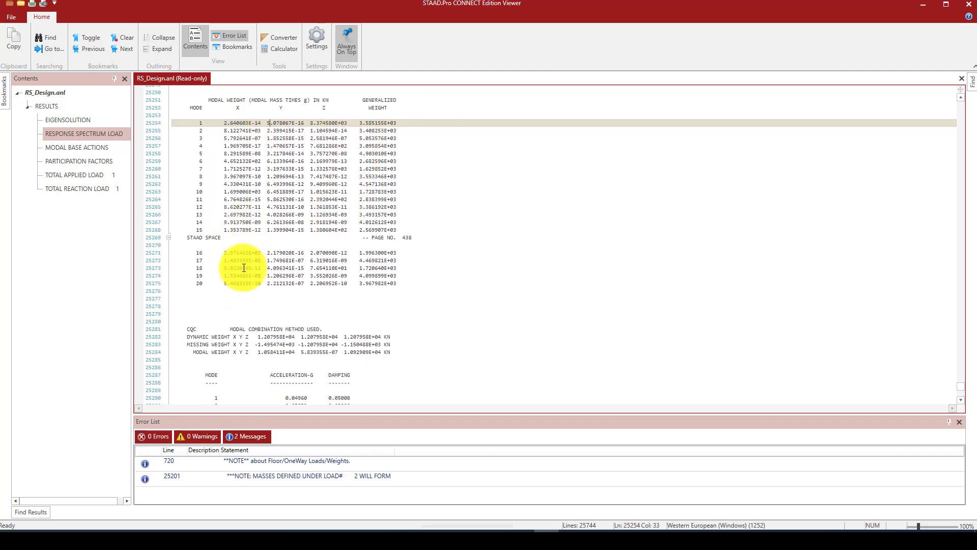
scroll(244, 268, "down", 9)
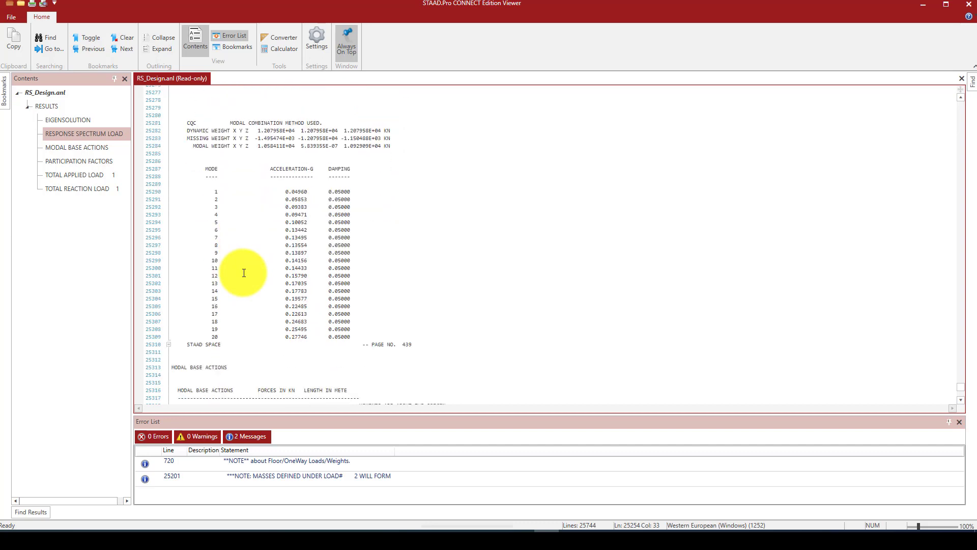
scroll(297, 247, "down", 4)
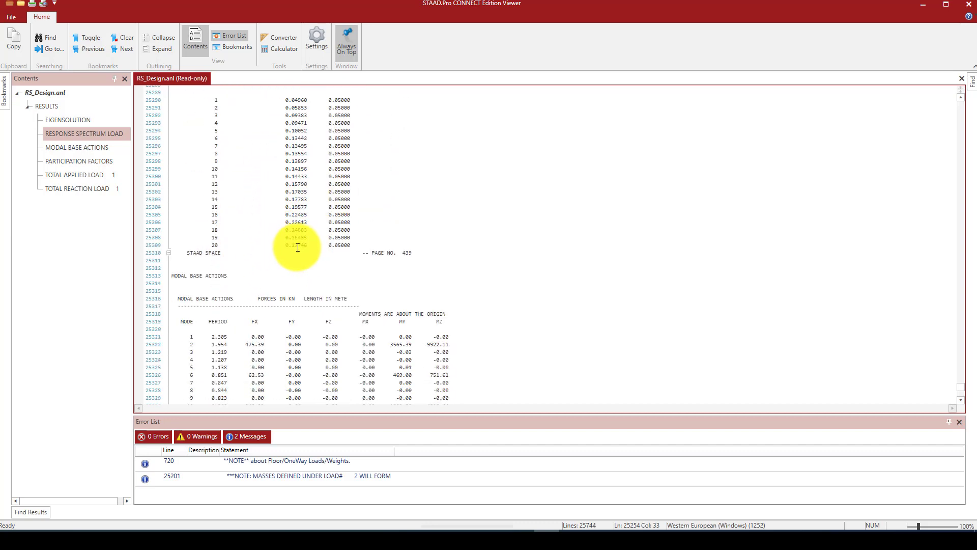
scroll(285, 277, "up", 4)
scroll(295, 277, "down", 4)
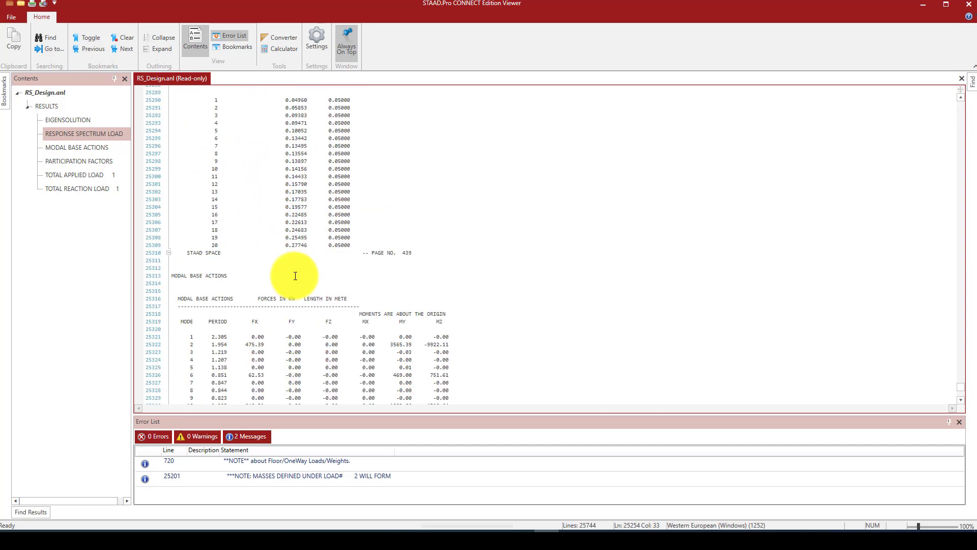
Read through the Modal Base Actions table down to the start of the Participation Factors section.
scroll(300, 263, "down", 2)
scroll(299, 262, "down", 1)
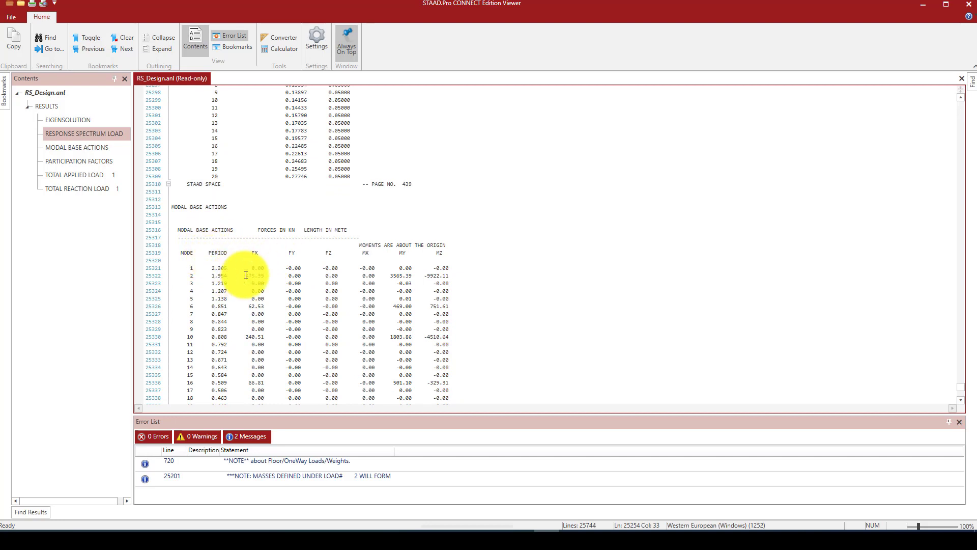
scroll(240, 266, "down", 1)
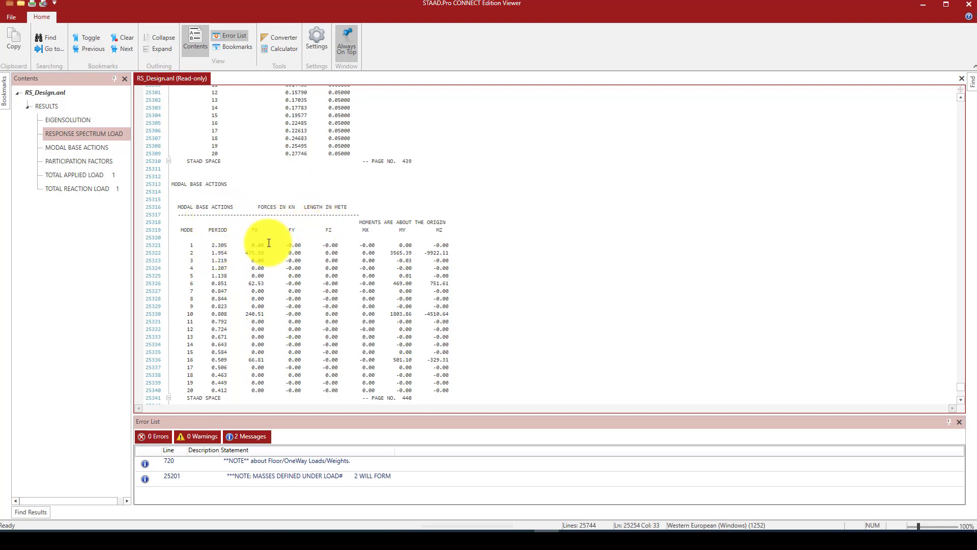
scroll(262, 251, "down", 5)
scroll(263, 252, "down", 2)
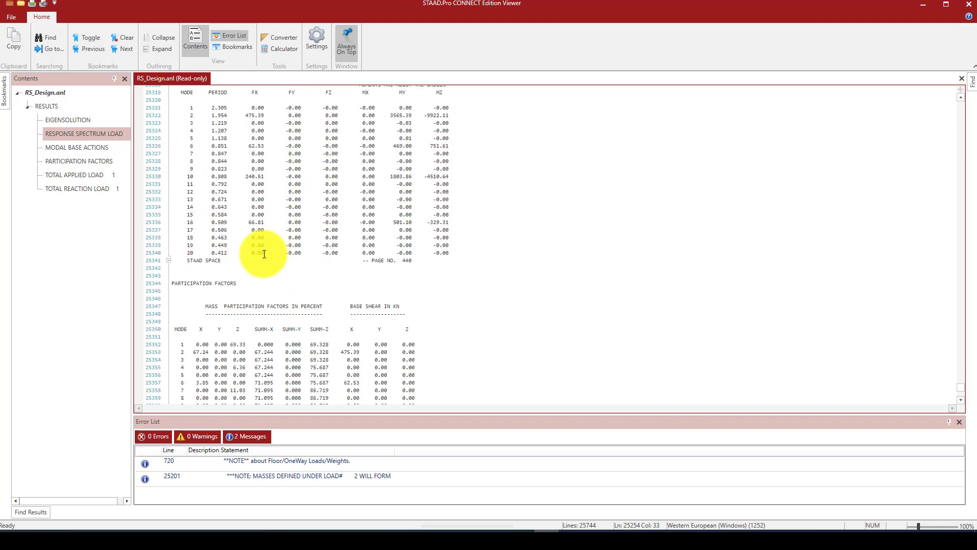
Compare the Y-force summations in the Total Applied Load and Total Reaction Load sections for loading 1.
left_click(87, 175)
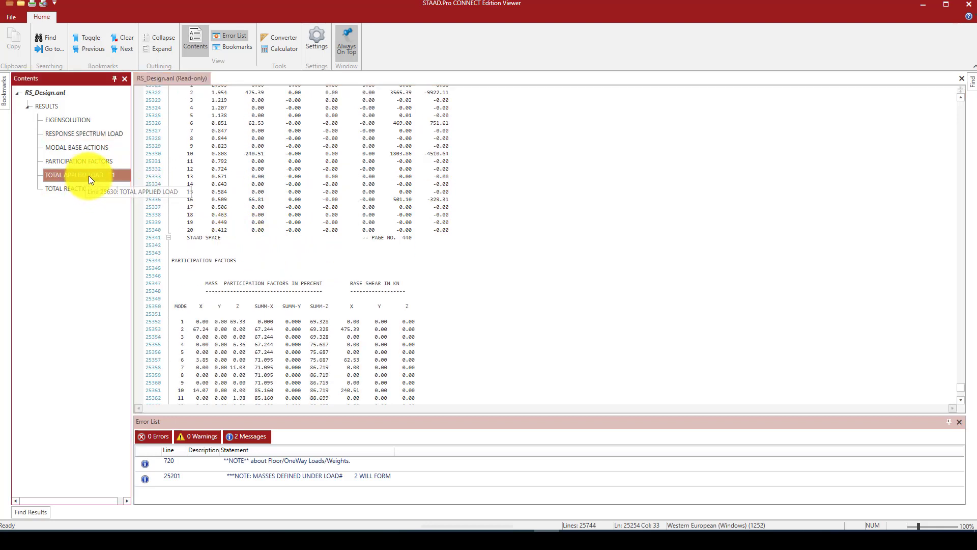
left_click(88, 189)
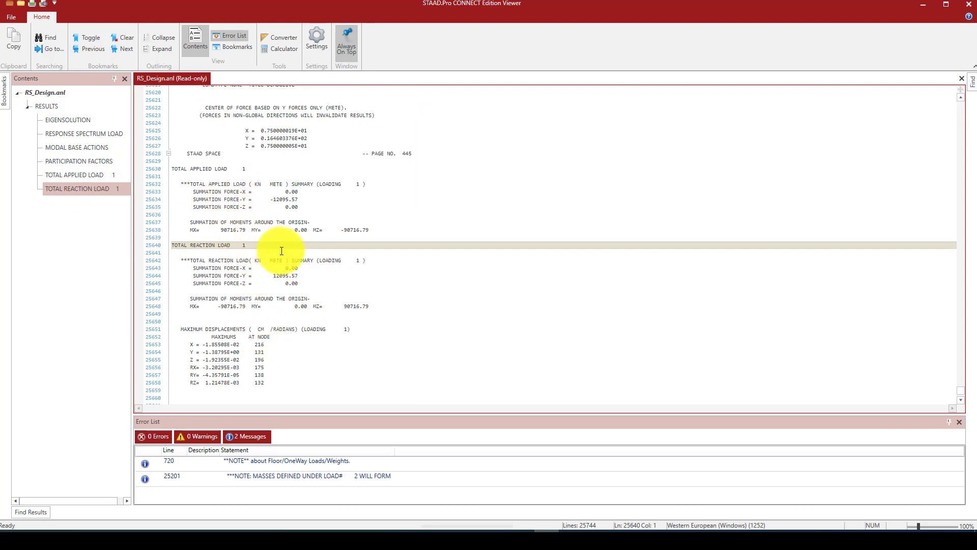
left_click(189, 222)
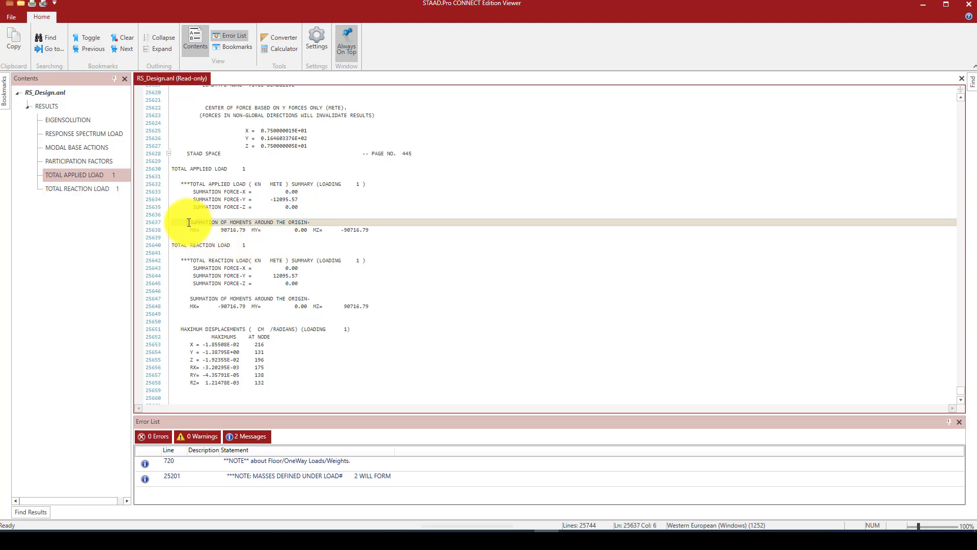
left_click(236, 276)
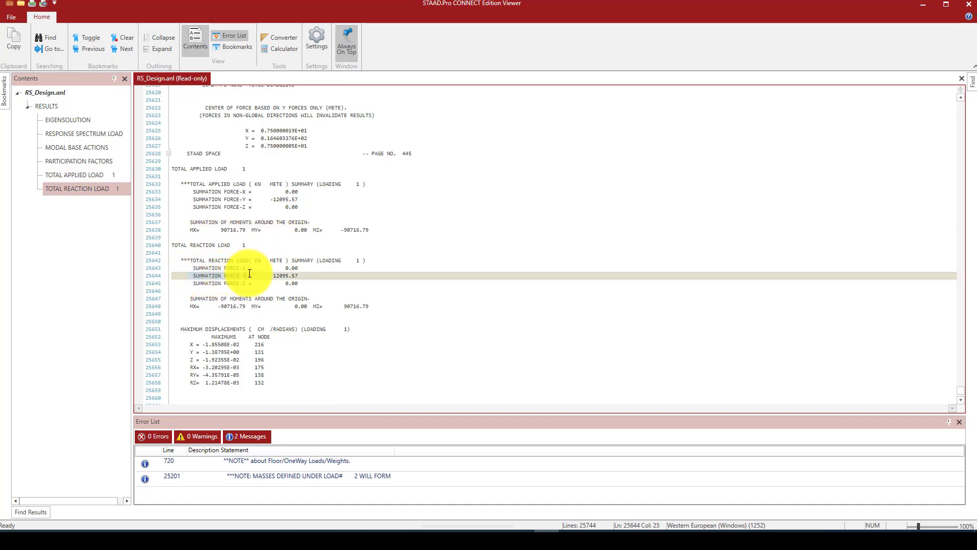
left_click_drag(250, 274, 252, 274)
left_click_drag(314, 279, 272, 277)
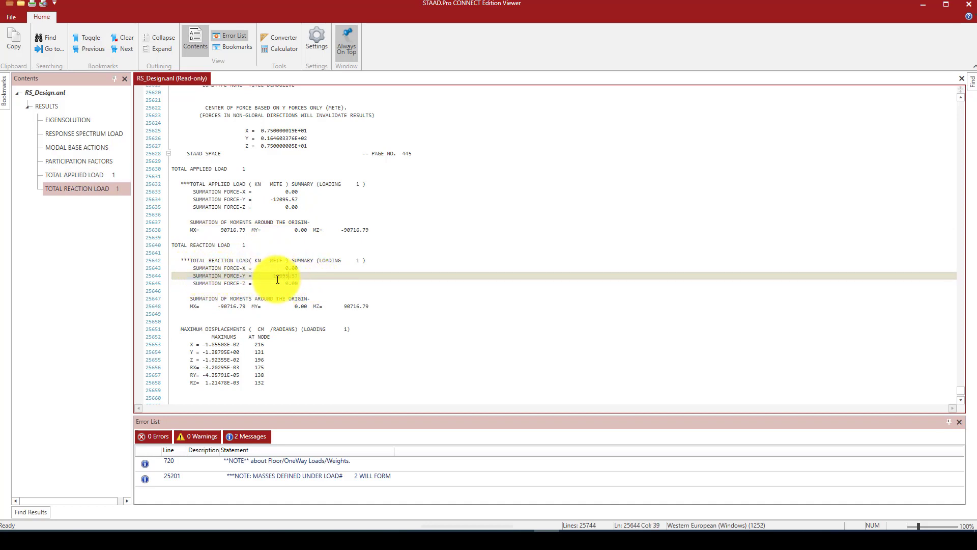
Review the maximum displacements and the external and internal joint load summary through to the end of the output file.
scroll(288, 329, "down", 5)
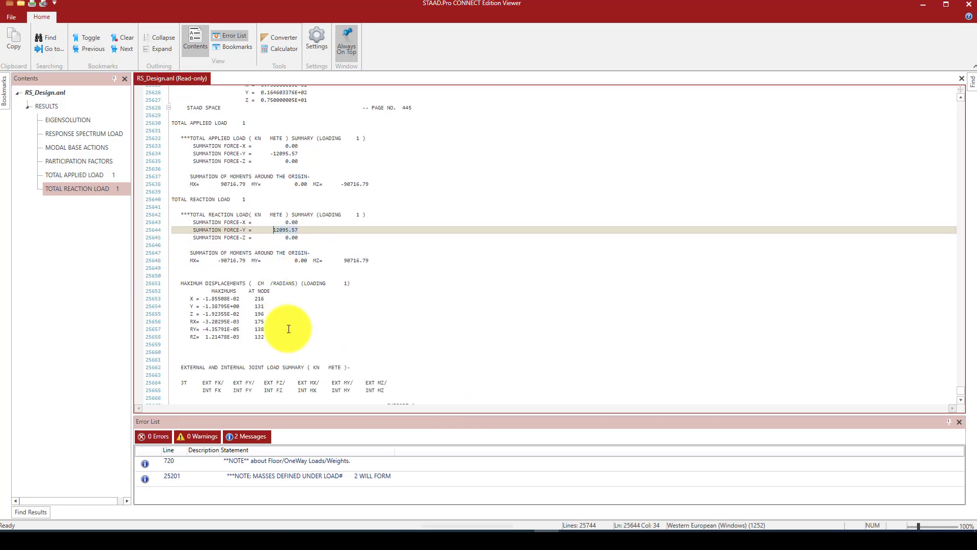
scroll(290, 295, "down", 11)
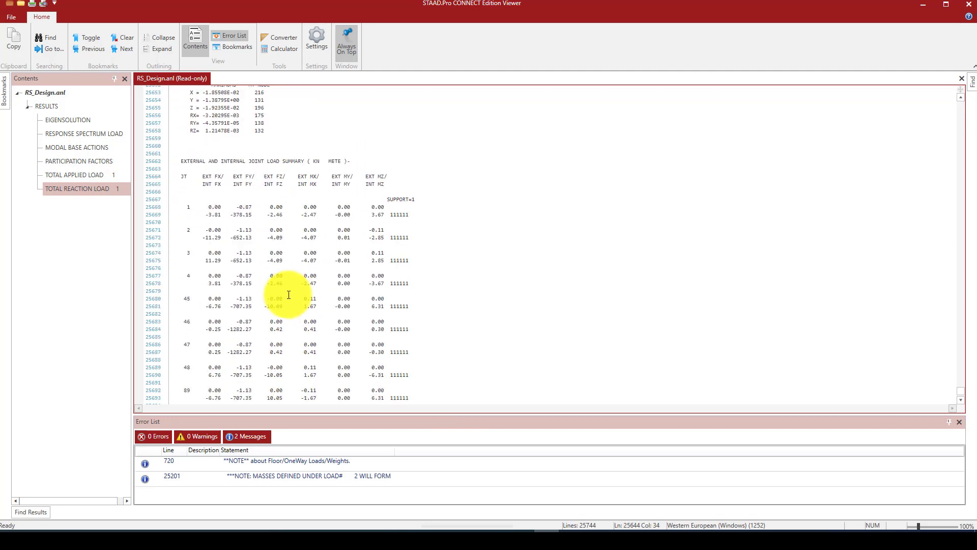
scroll(289, 295, "down", 12)
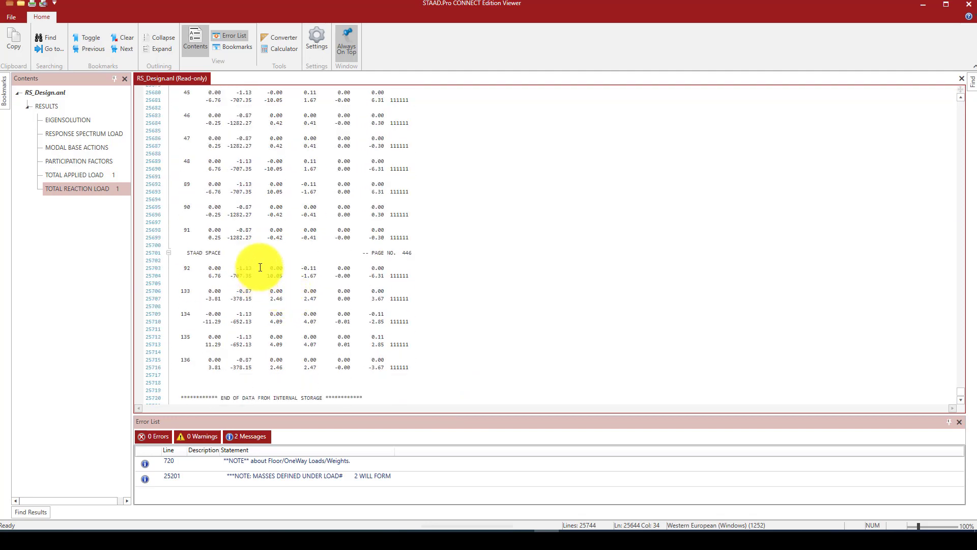
scroll(271, 274, "down", 5)
scroll(305, 249, "up", 6)
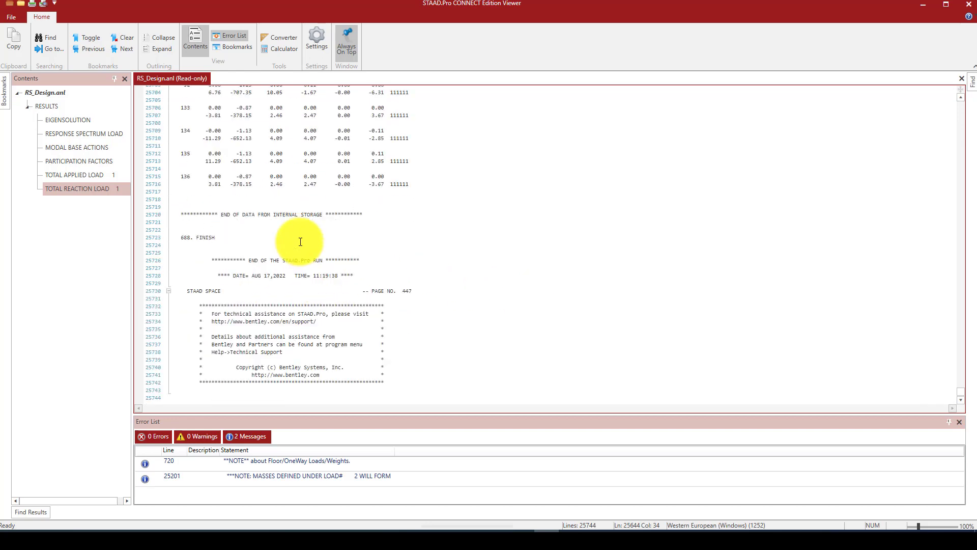
Return to the Response Spectrum Load section and review its modal weights, accelerations and damping again.
left_click(90, 152)
double_click(90, 135)
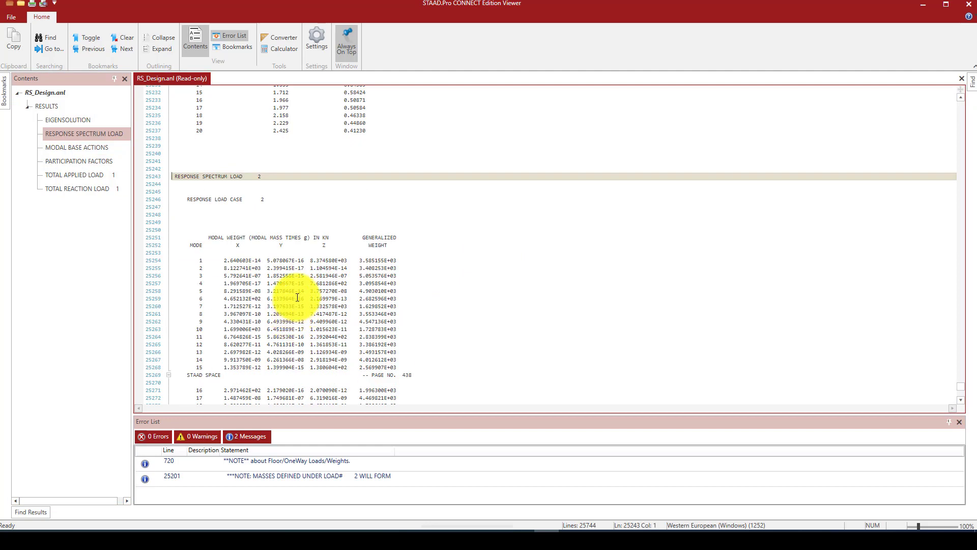
scroll(297, 298, "down", 10)
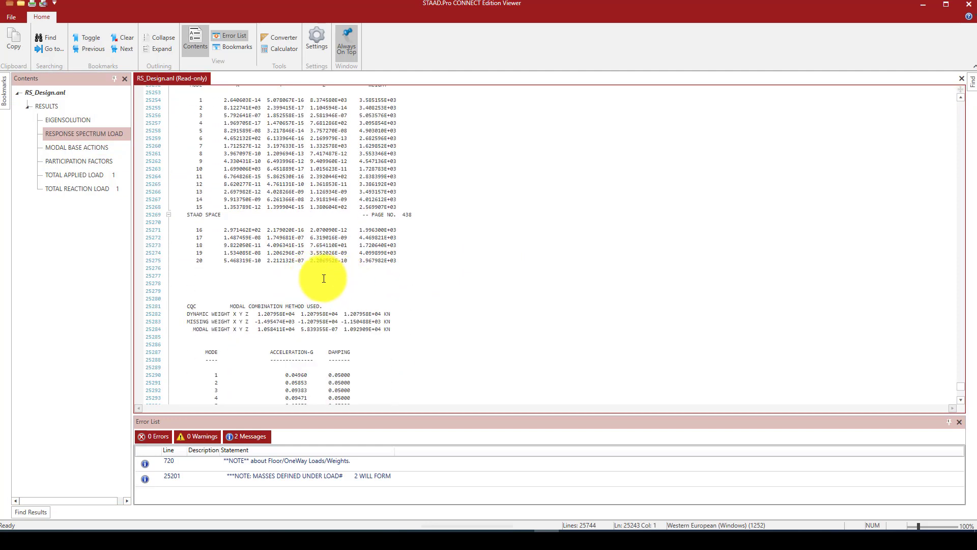
scroll(305, 295, "down", 9)
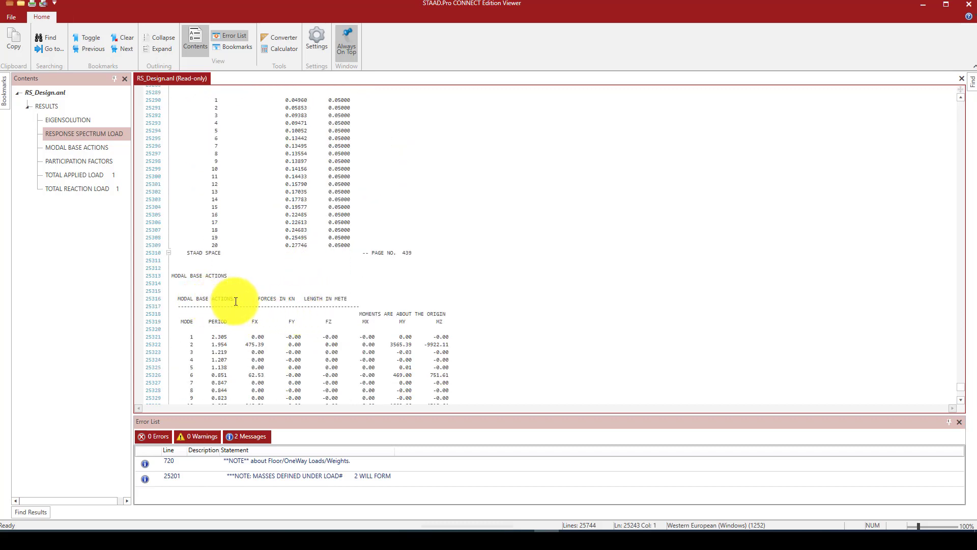
Examine the FX base forces of modes 1 and 2 in the Modal Base Actions table.
left_click(267, 336)
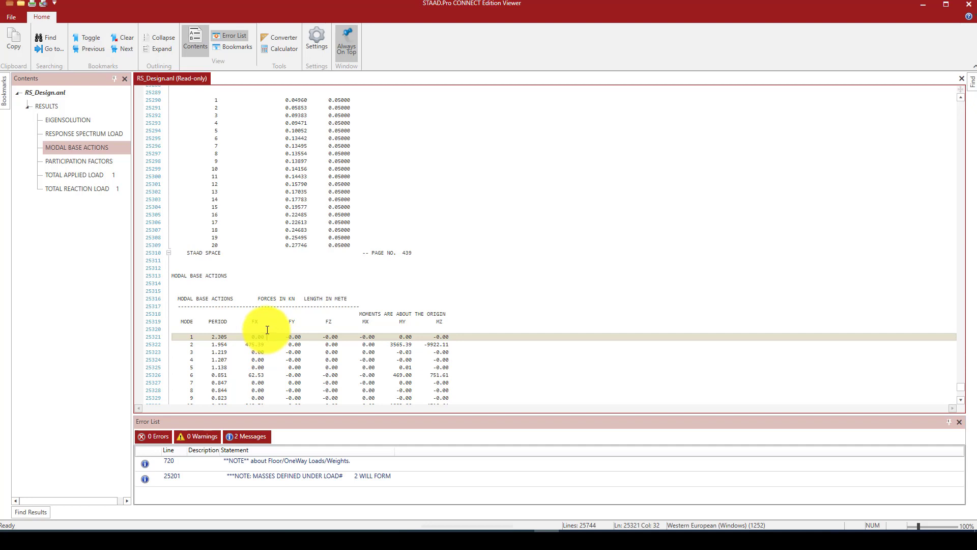
scroll(267, 330, "down", 2)
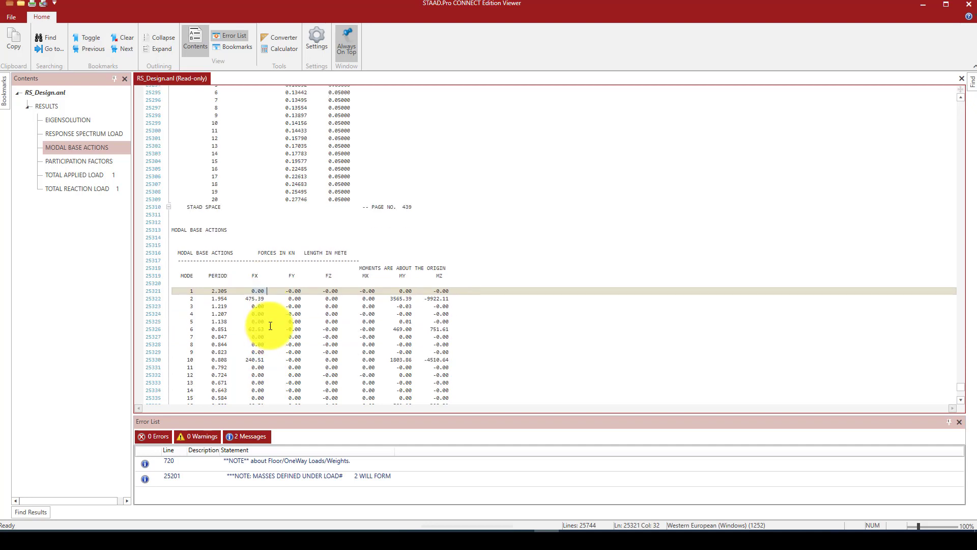
left_click(247, 300)
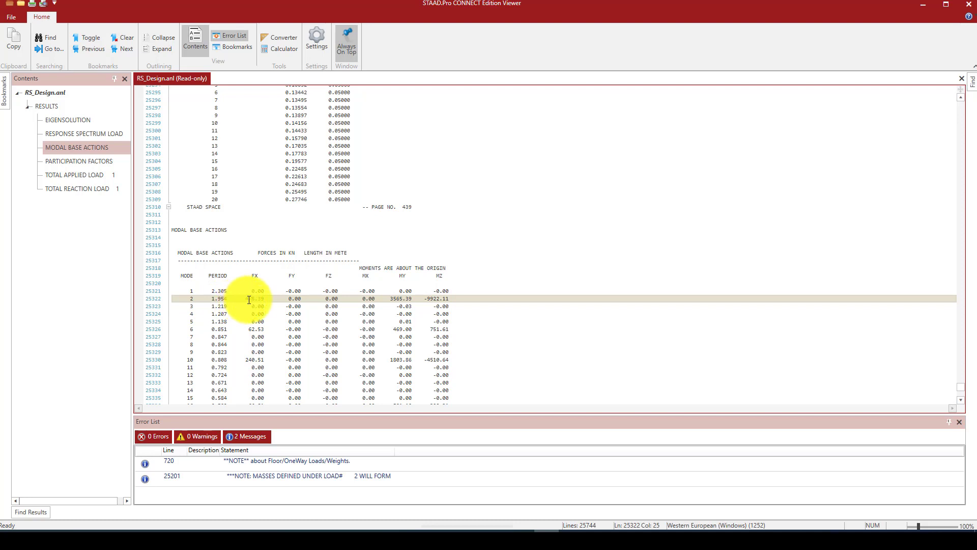
left_click(262, 300)
left_click(246, 300)
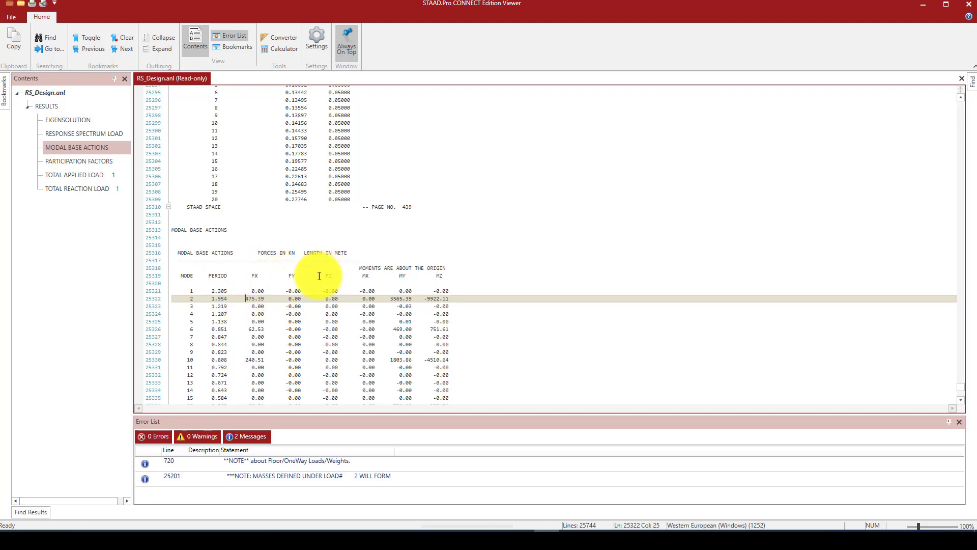
Review the mass participation factors and the total SRSS, 10PCT, ABS and CQC base shears.
scroll(283, 275, "down", 3)
scroll(274, 270, "down", 13)
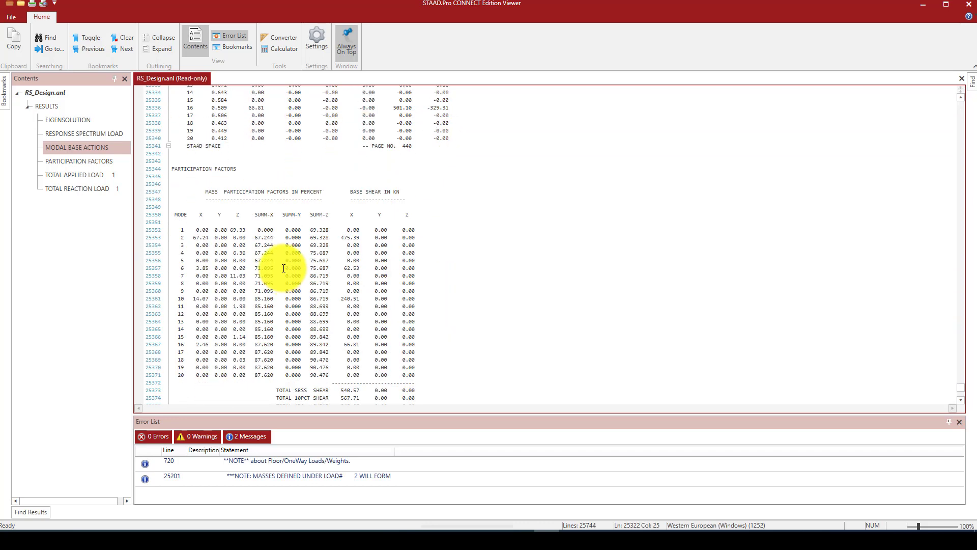
scroll(267, 243, "down", 4)
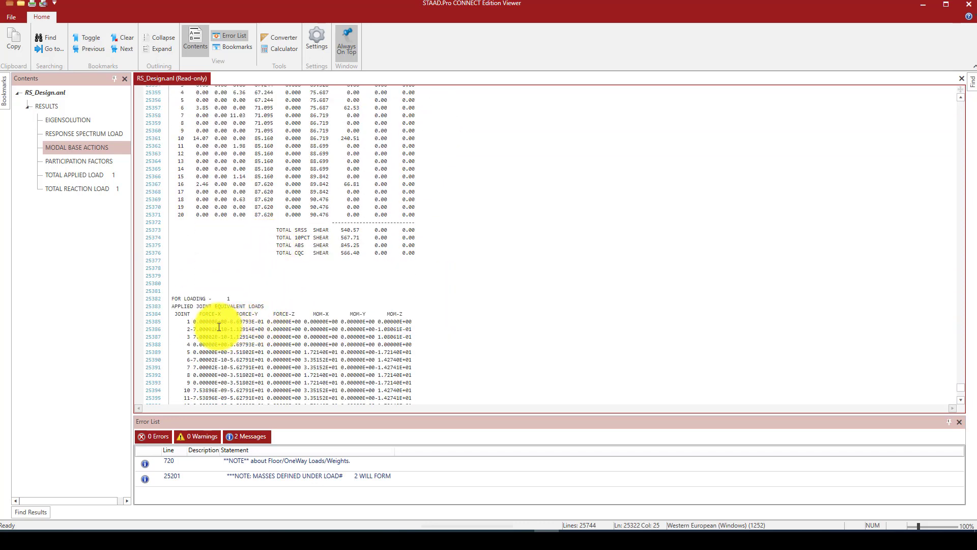
Review the applied joint equivalent loads for loading 1 across all listed joints.
scroll(219, 326, "down", 2)
left_click_drag(215, 261, 253, 260)
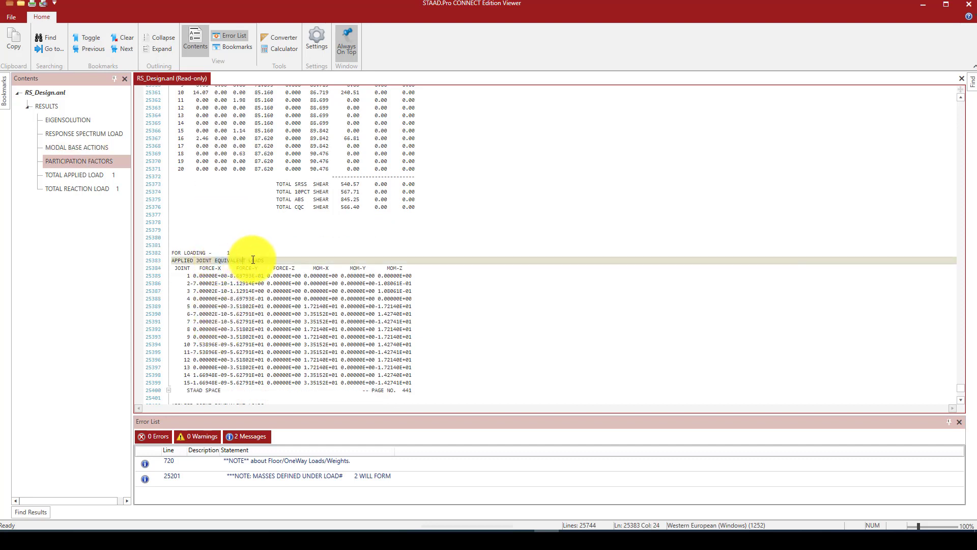
left_click(231, 276)
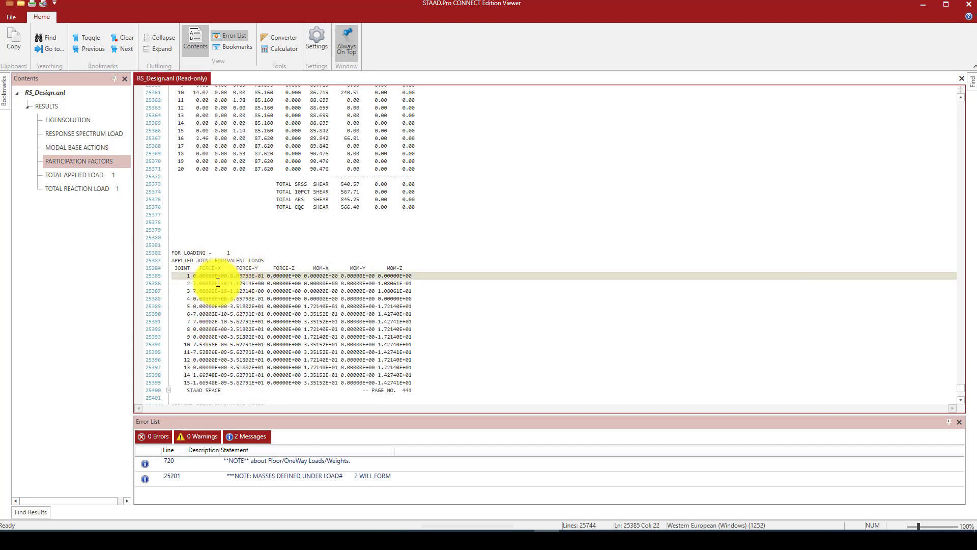
scroll(255, 296, "down", 3)
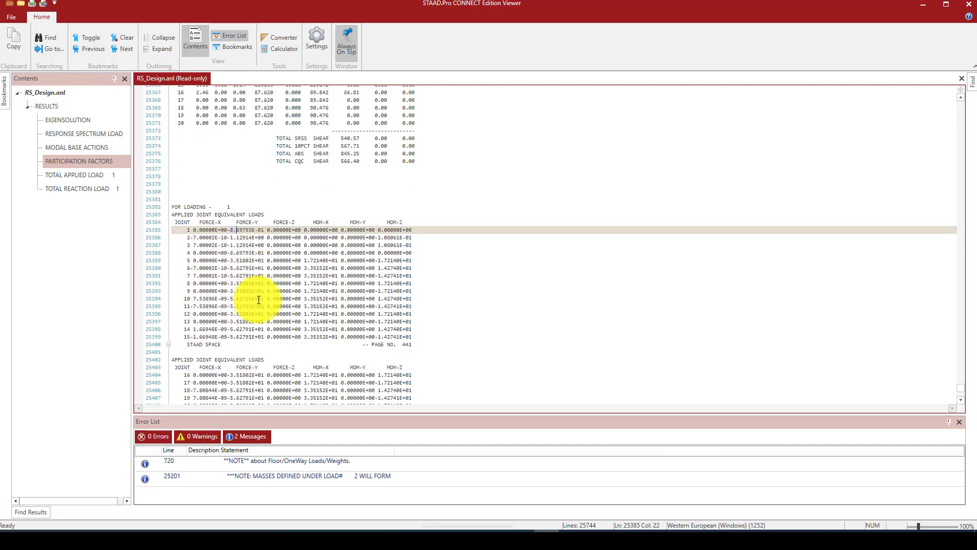
scroll(254, 263, "down", 4)
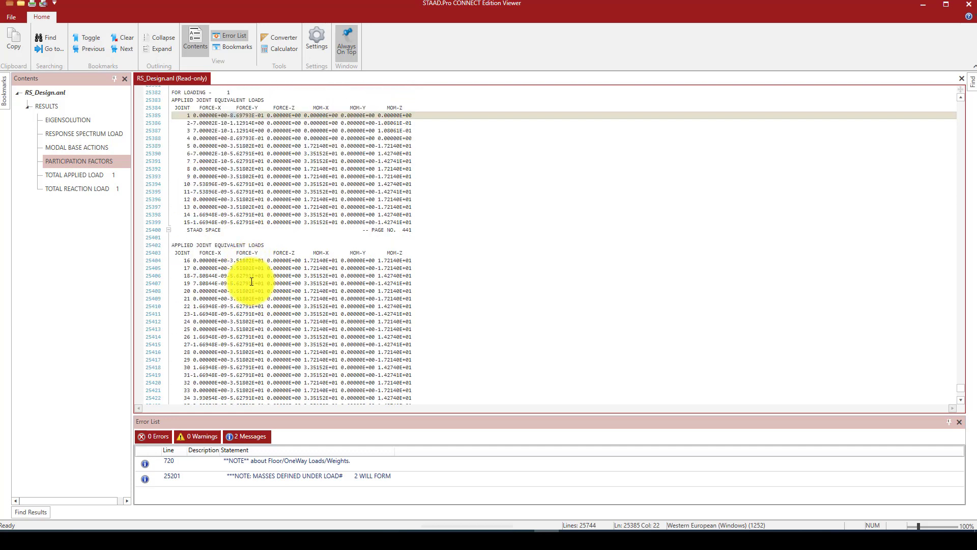
scroll(227, 257, "down", 20)
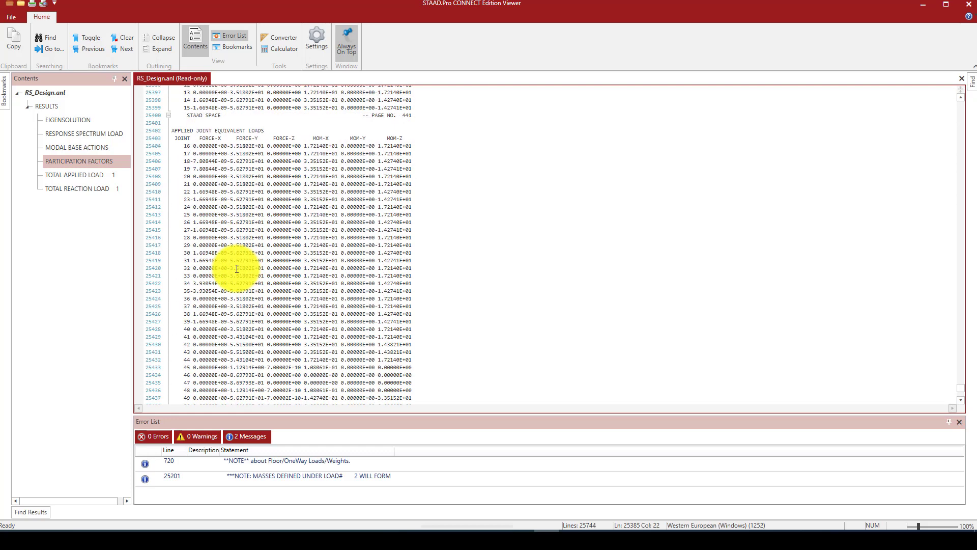
scroll(235, 255, "up", 2)
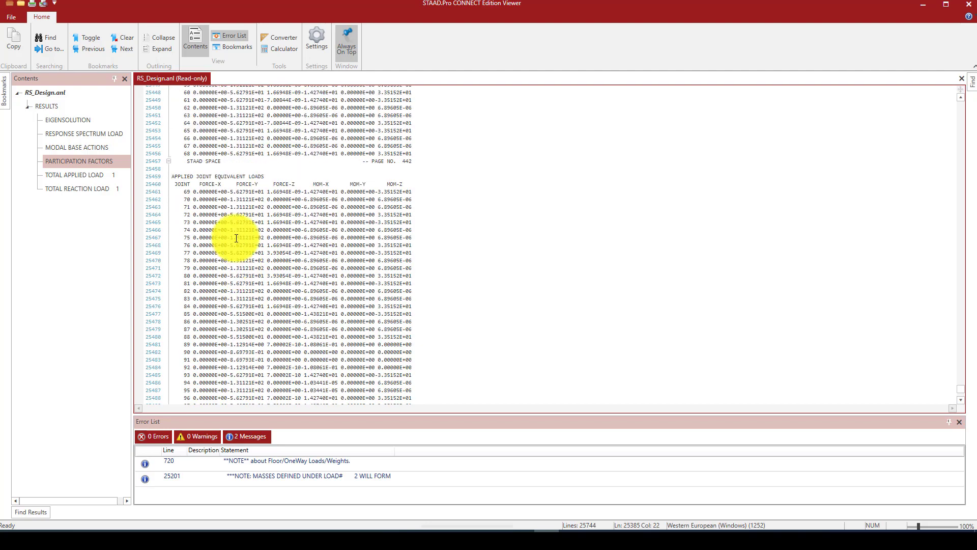
scroll(241, 233, "up", 10)
scroll(241, 233, "down", 14)
scroll(241, 234, "up", 3)
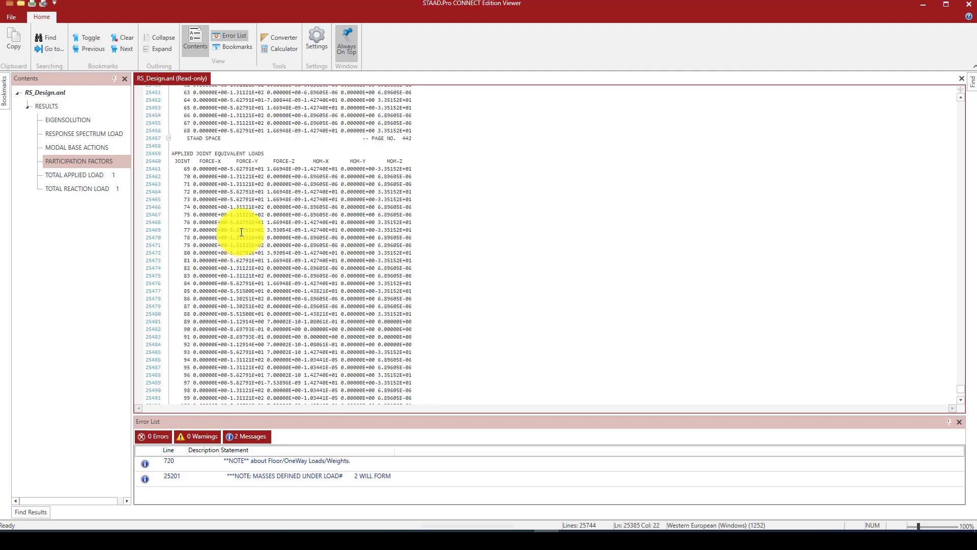
scroll(241, 232, "down", 1)
scroll(241, 232, "down", 20)
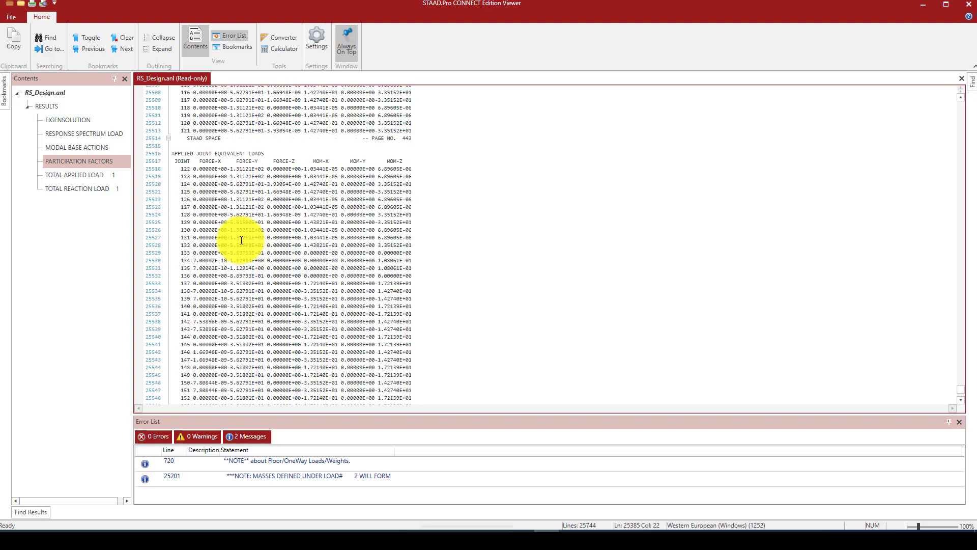
scroll(236, 237, "down", 14)
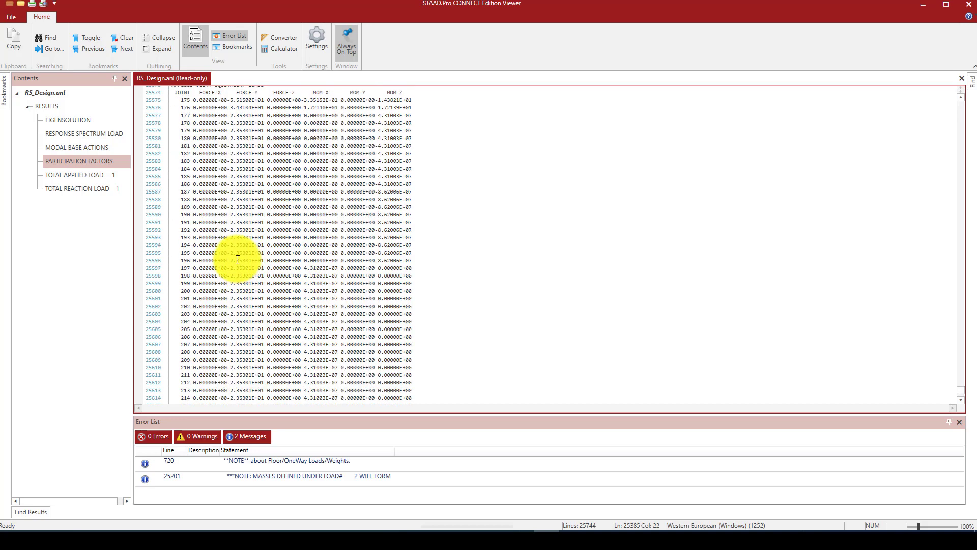
Examine the X, Y and Z coordinates of the center of force in the static load summary for case 1.
scroll(238, 259, "down", 17)
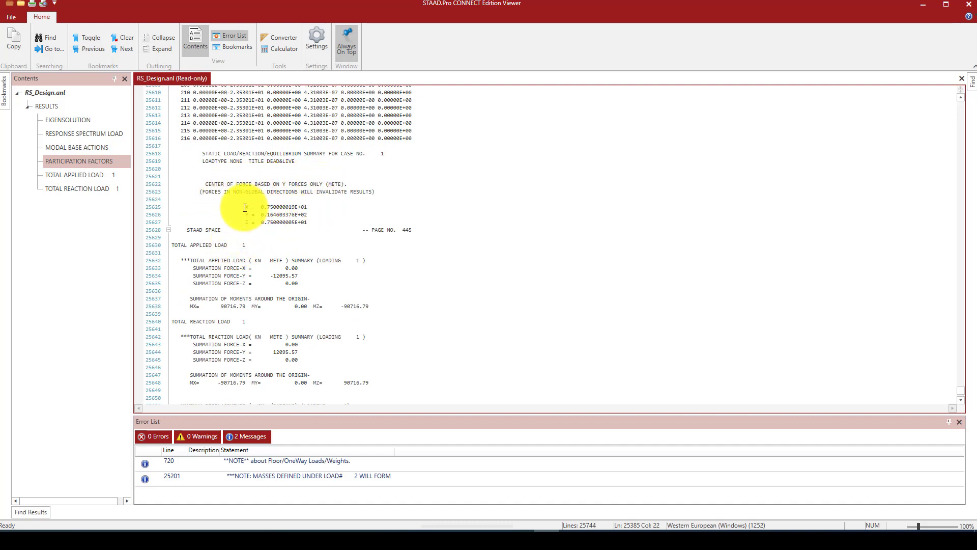
left_click_drag(242, 207, 312, 204)
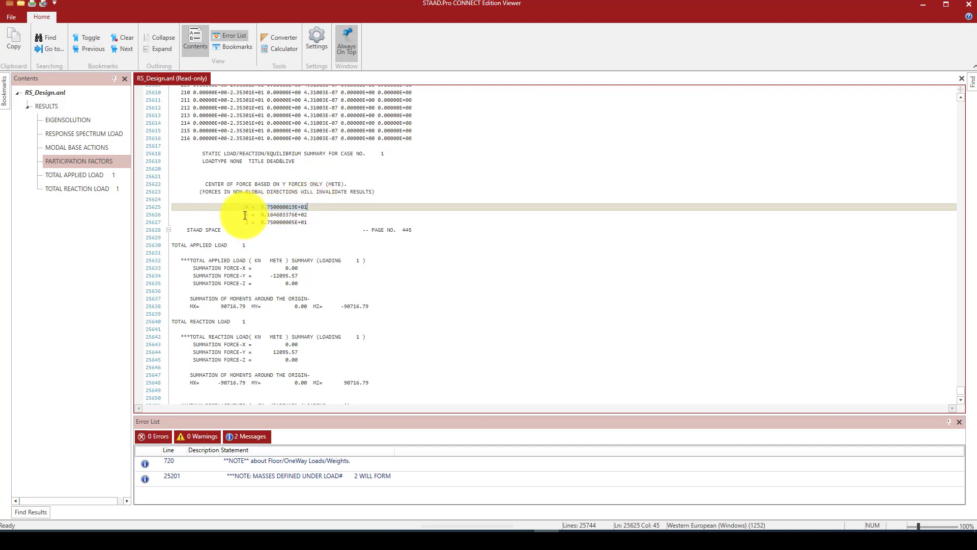
left_click(267, 215)
left_click(261, 222)
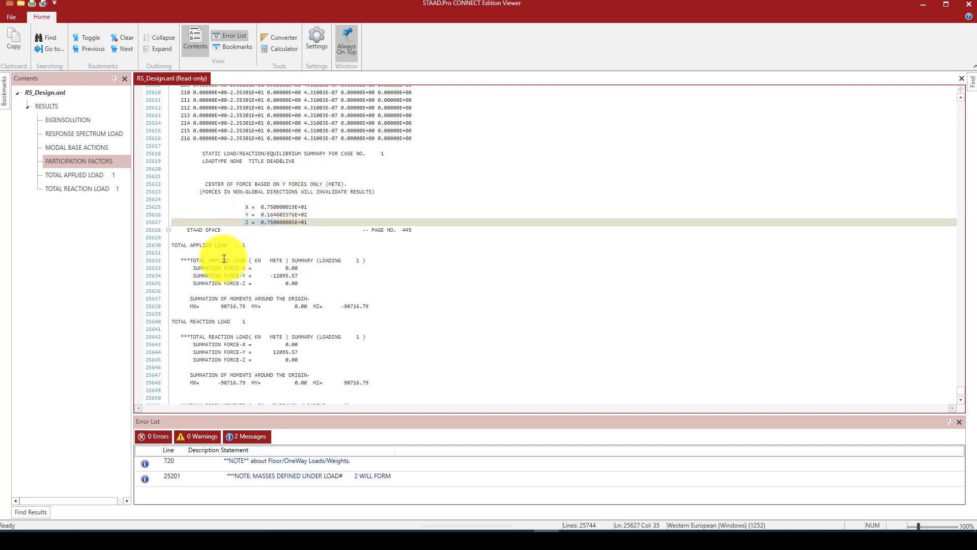
Review the total applied and reaction loads, maximum displacements and joint load summary through to the end of the output.
scroll(225, 255, "down", 3)
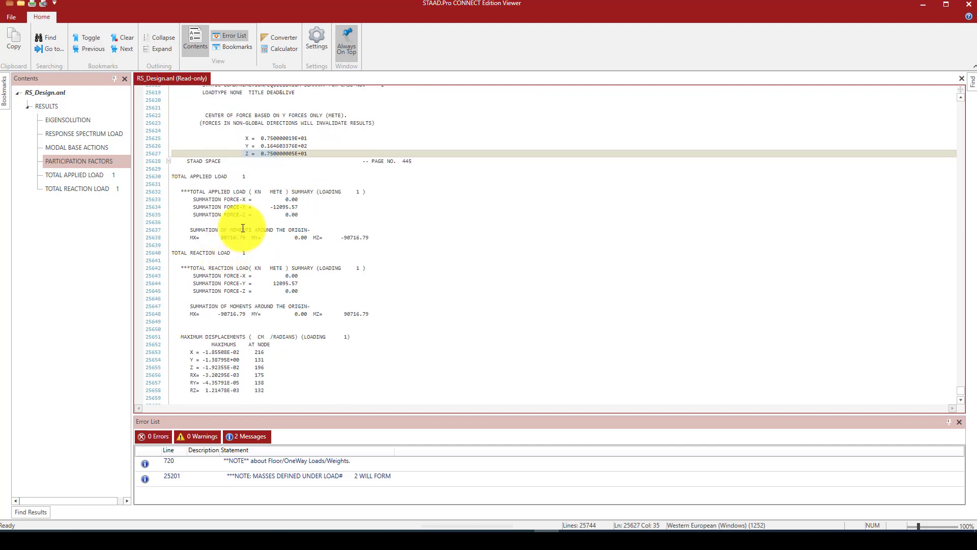
scroll(243, 227, "down", 4)
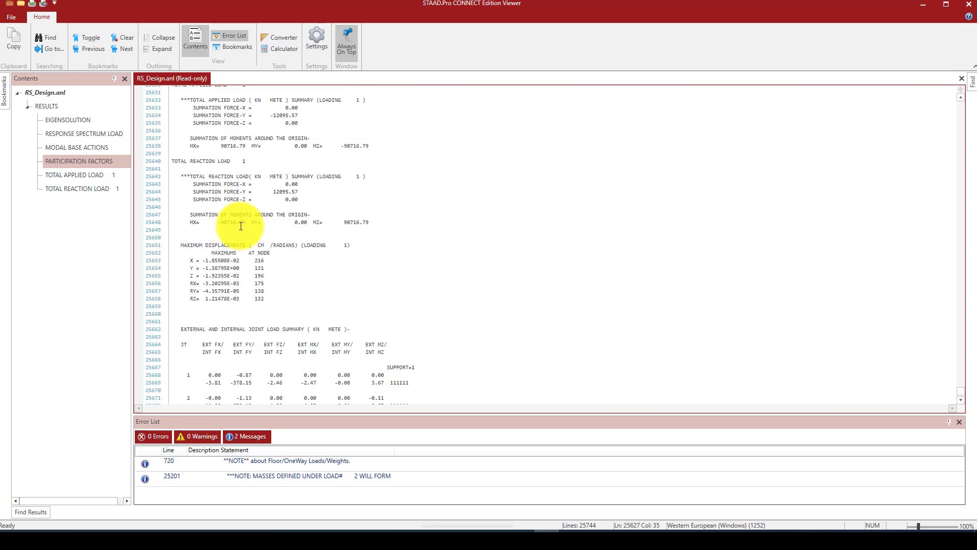
scroll(241, 224, "down", 2)
scroll(240, 245, "down", 5)
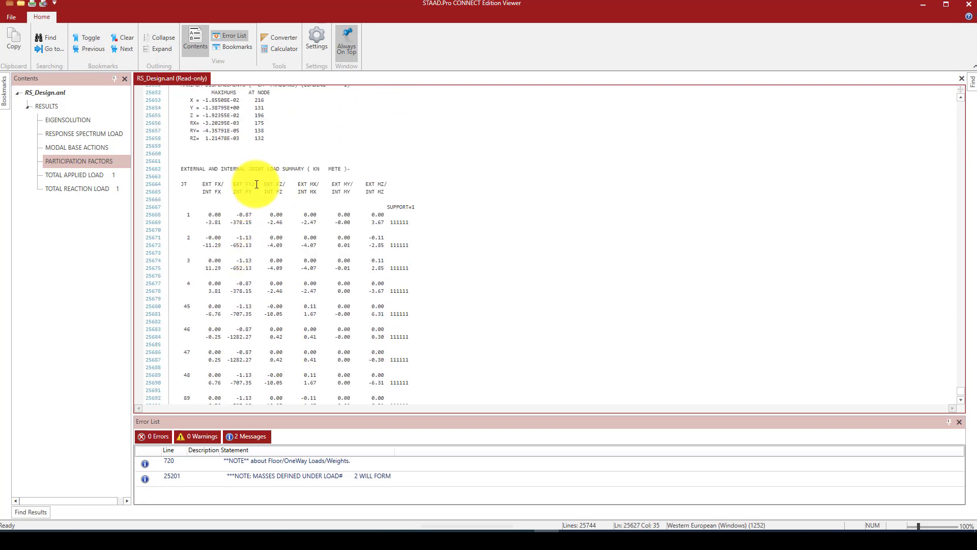
scroll(256, 184, "down", 20)
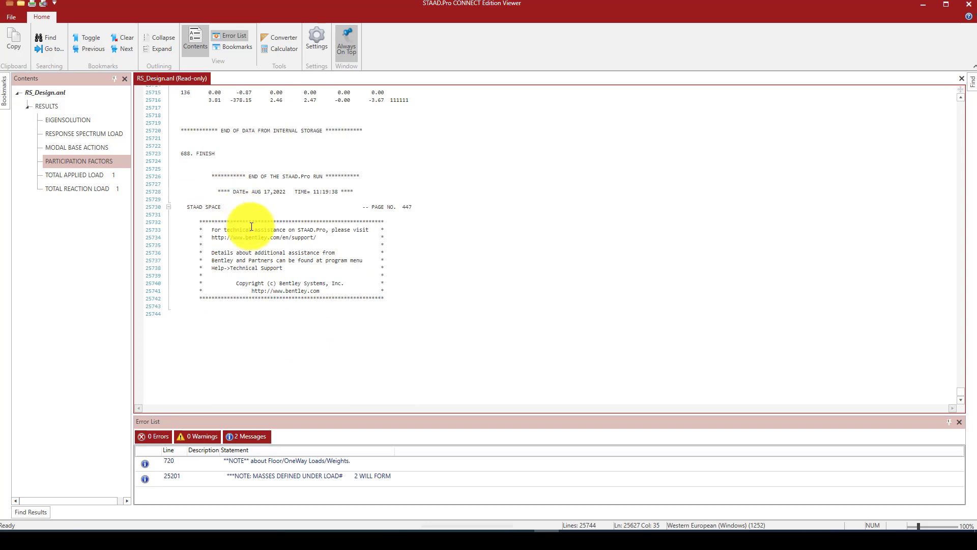
scroll(251, 226, "down", 6)
Return to the start of the output file, look through the echoed joint and member data, and close the output viewer.
left_click(60, 118)
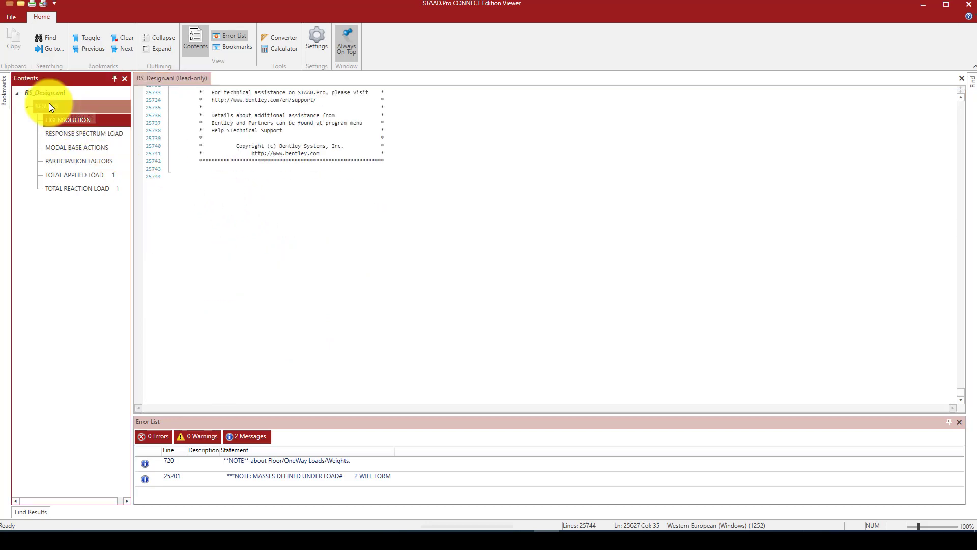
double_click(48, 105)
scroll(275, 267, "down", 11)
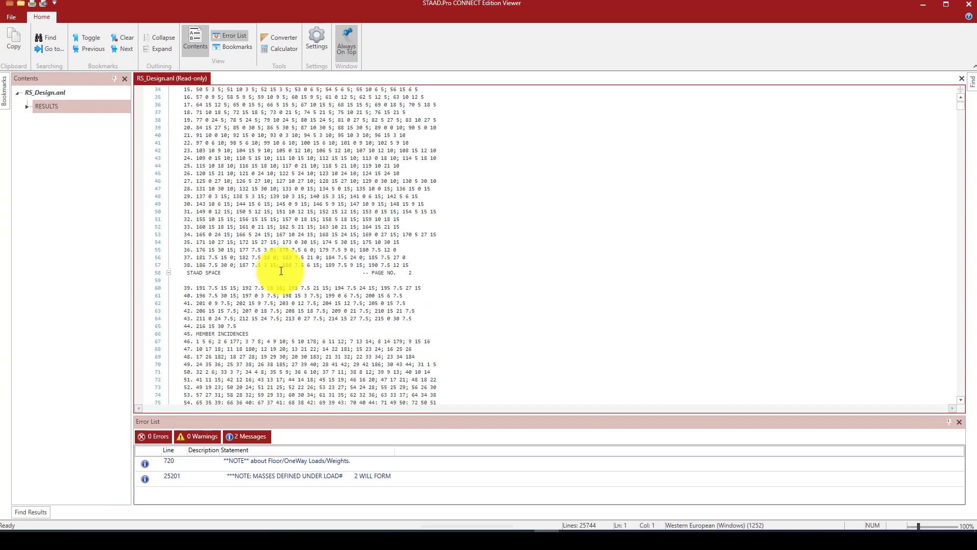
scroll(281, 271, "down", 20)
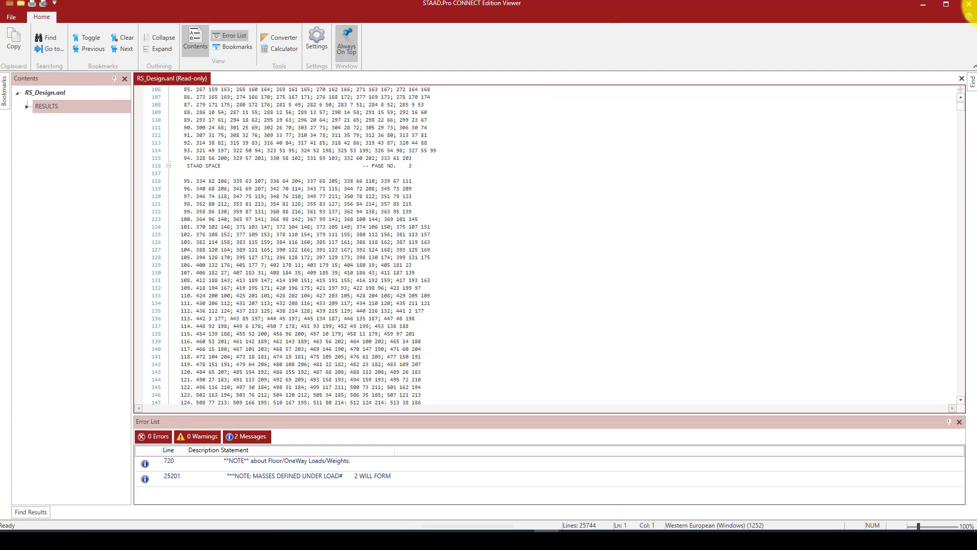
left_click(969, 5)
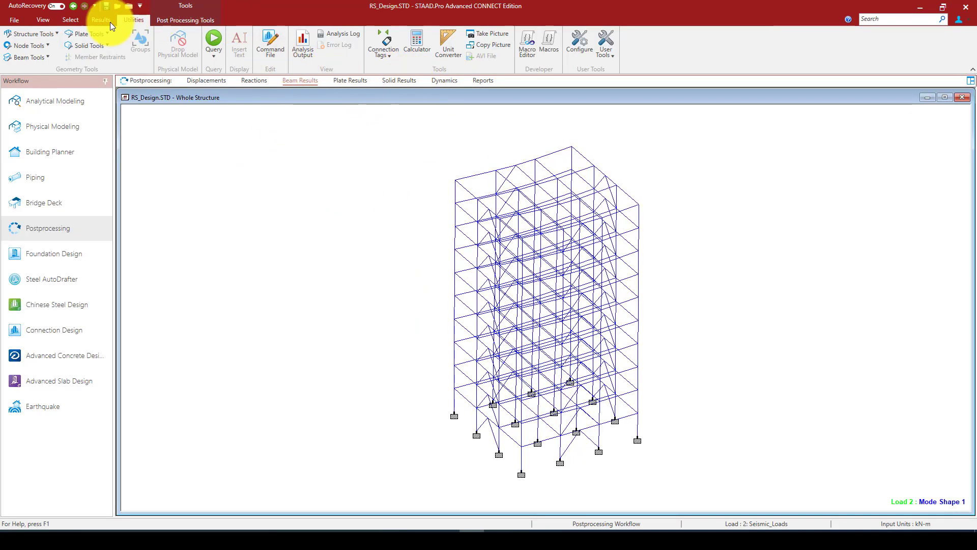
Switch to the Analytical Modeling workflow and open the steel design setup with AISC 360-16 as the current code.
left_click(34, 99)
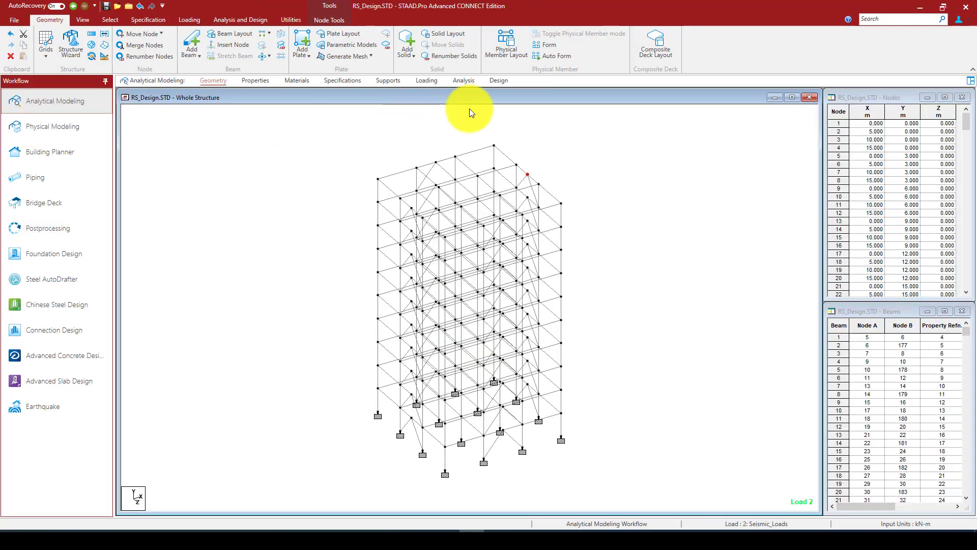
left_click(495, 81)
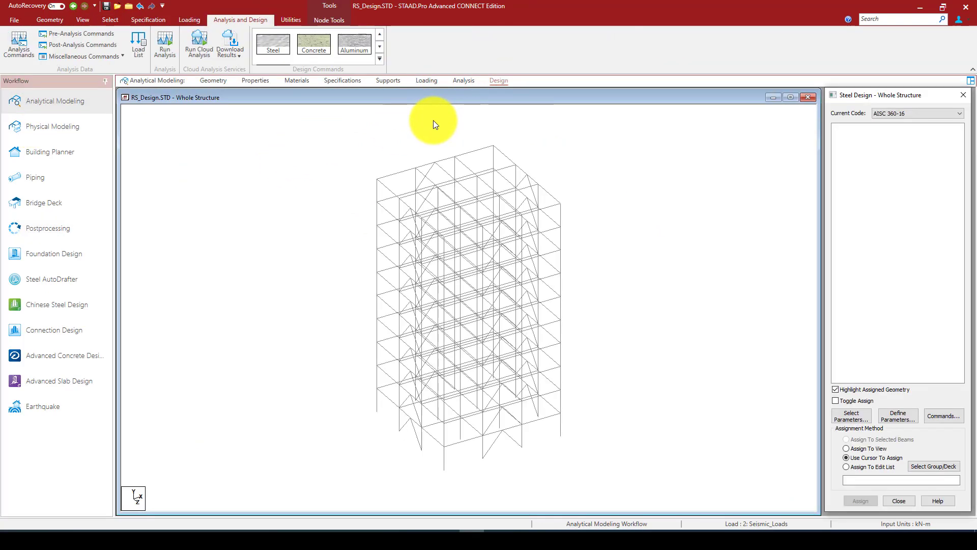
left_click(304, 57)
left_click(283, 52)
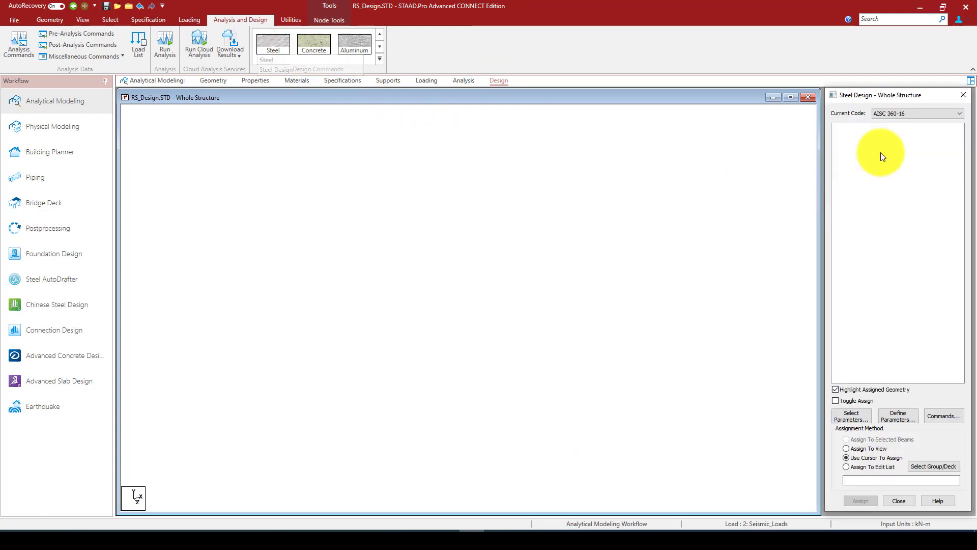
left_click(930, 112)
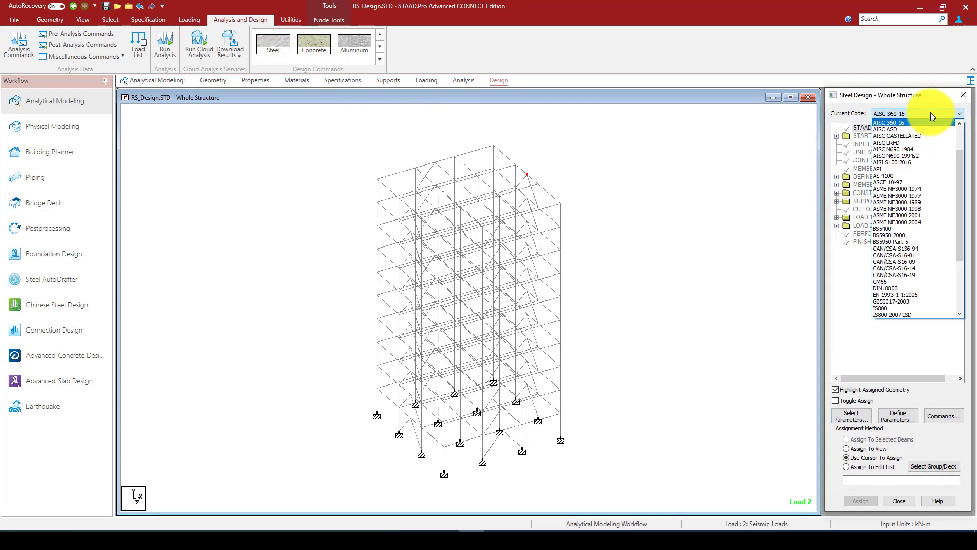
left_click(895, 145)
Open the parameter selection for the steel design code and close it again.
left_click(862, 417)
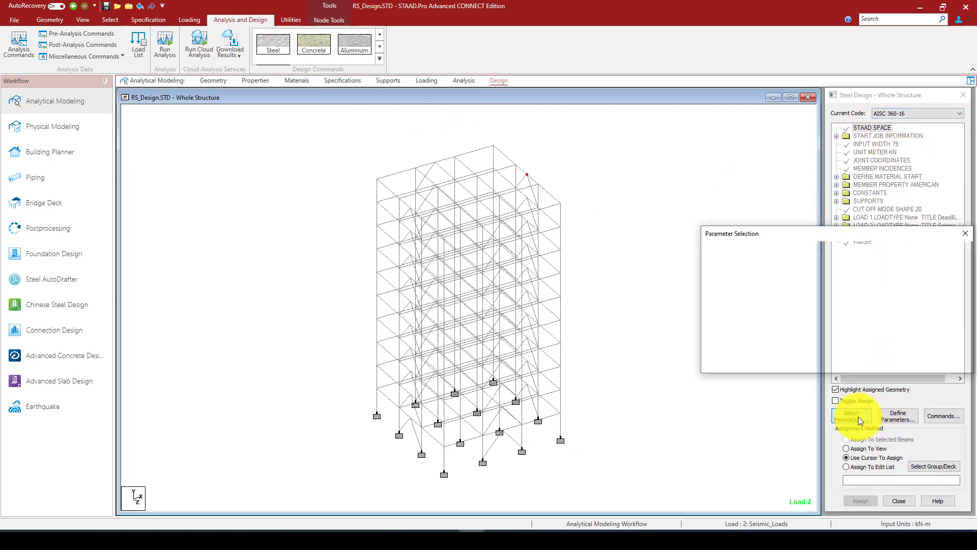
left_click(837, 323)
left_click(794, 359)
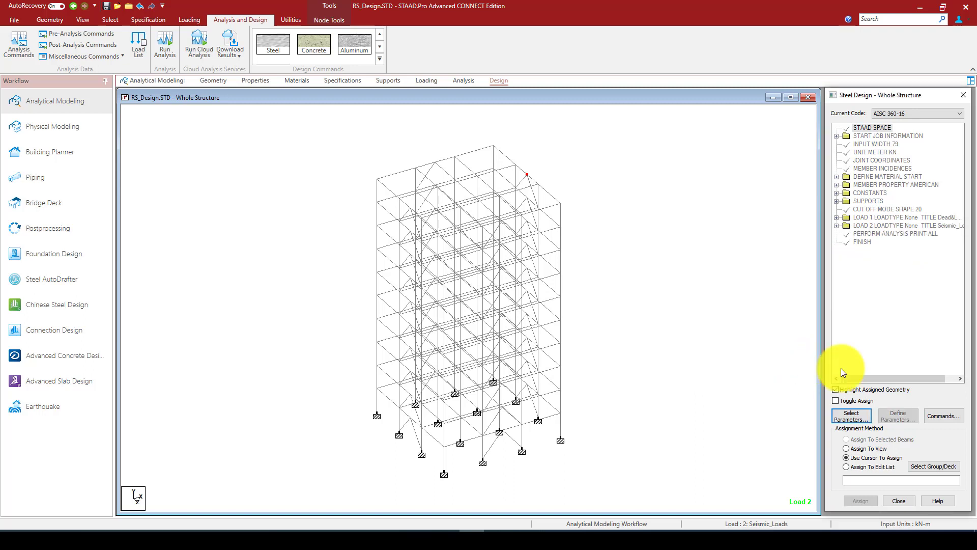
Add the CHECK CODE and SELECT OPTIMIZED design commands to the steel design.
left_click(943, 416)
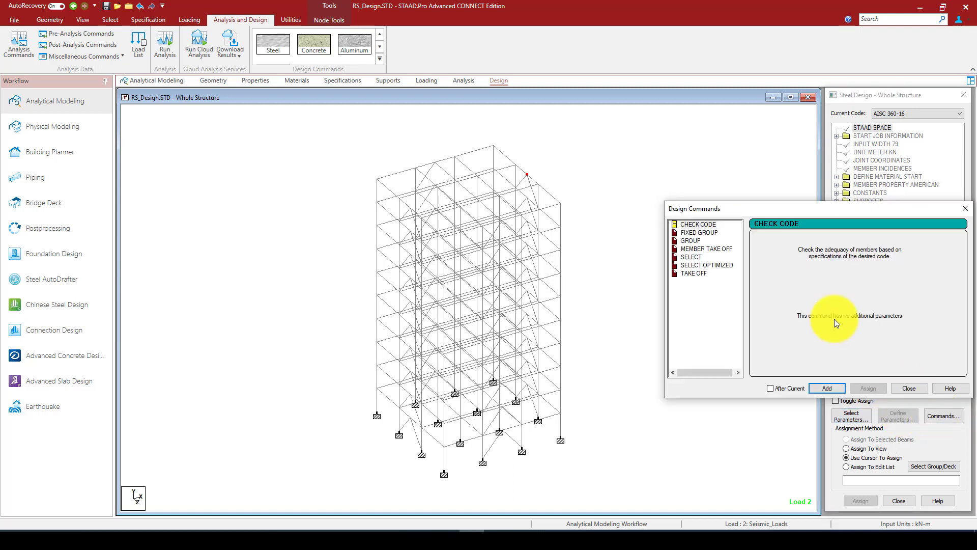
left_click(698, 225)
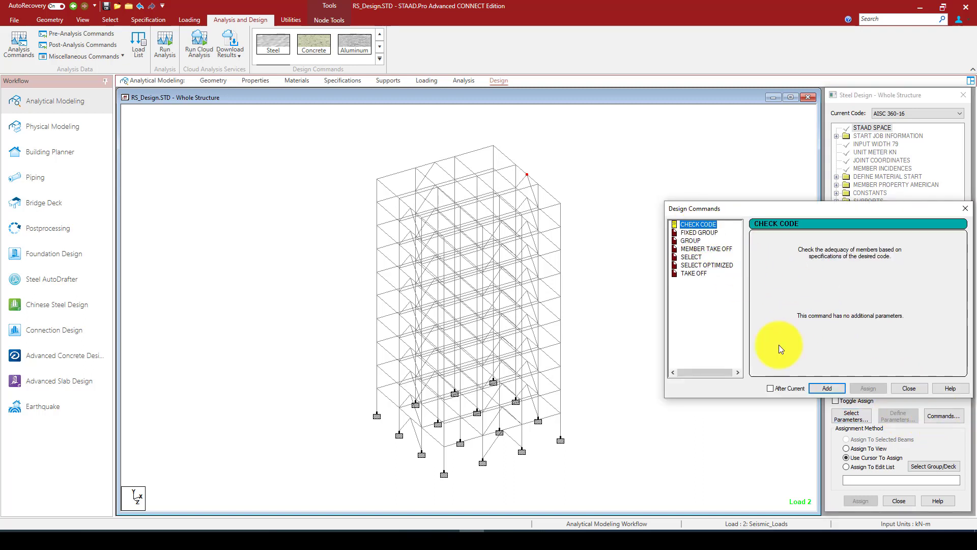
left_click(828, 389)
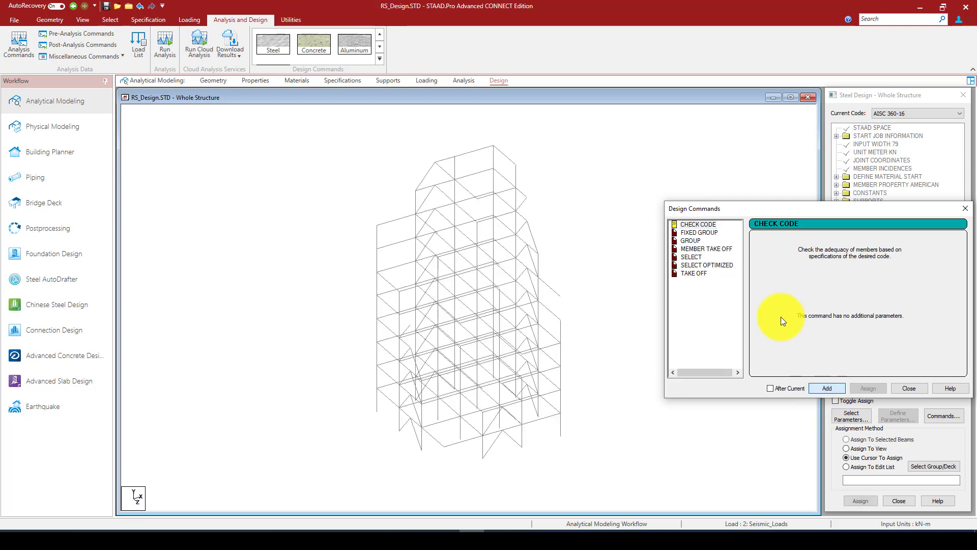
left_click(720, 264)
left_click(828, 389)
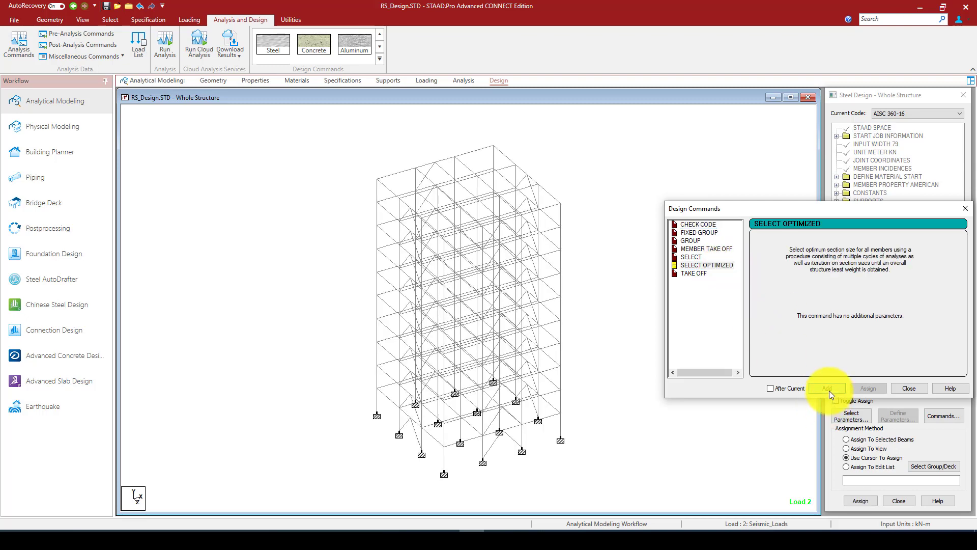
left_click(911, 388)
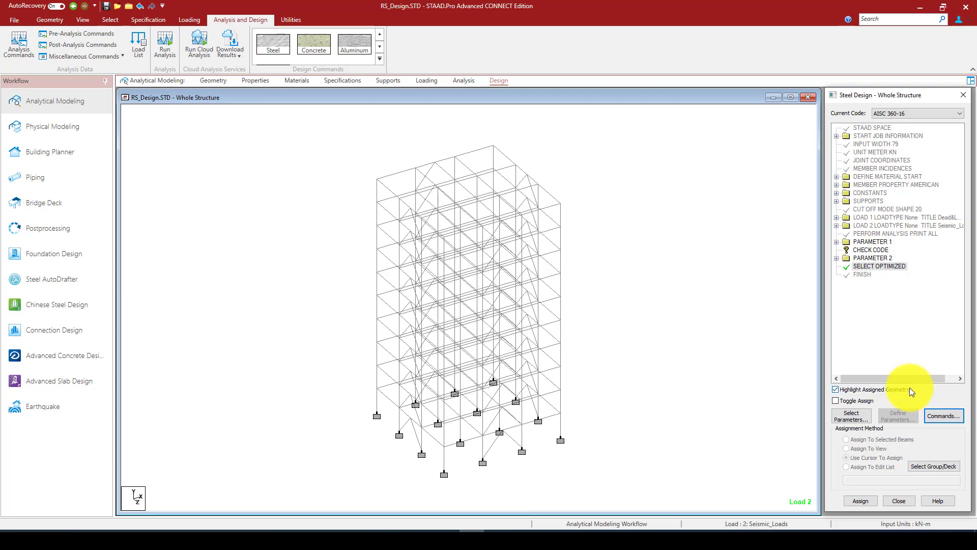
Assign the CHECK CODE command to all members in the view, and select the SELECT OPTIMIZED command.
left_click(850, 251)
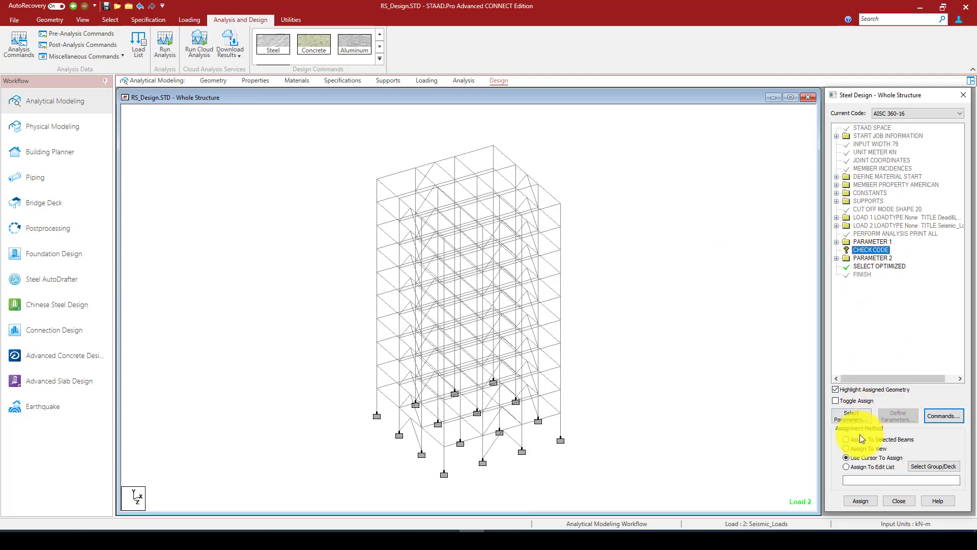
left_click(849, 448)
left_click(859, 500)
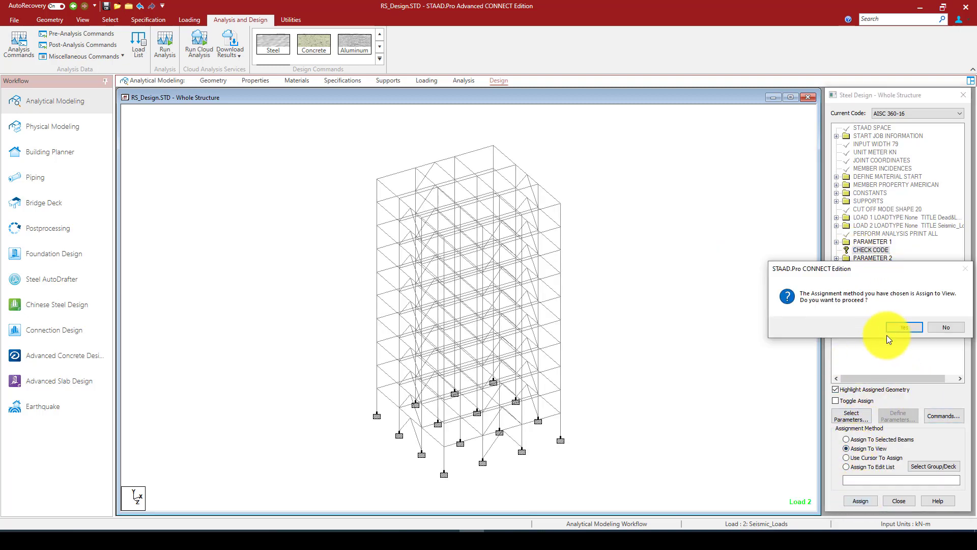
left_click(891, 325)
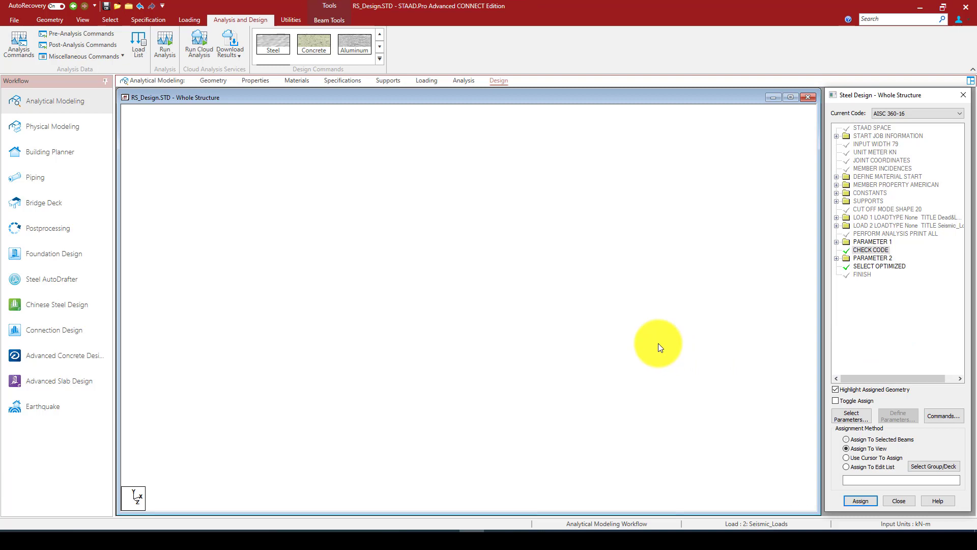
left_click(872, 265)
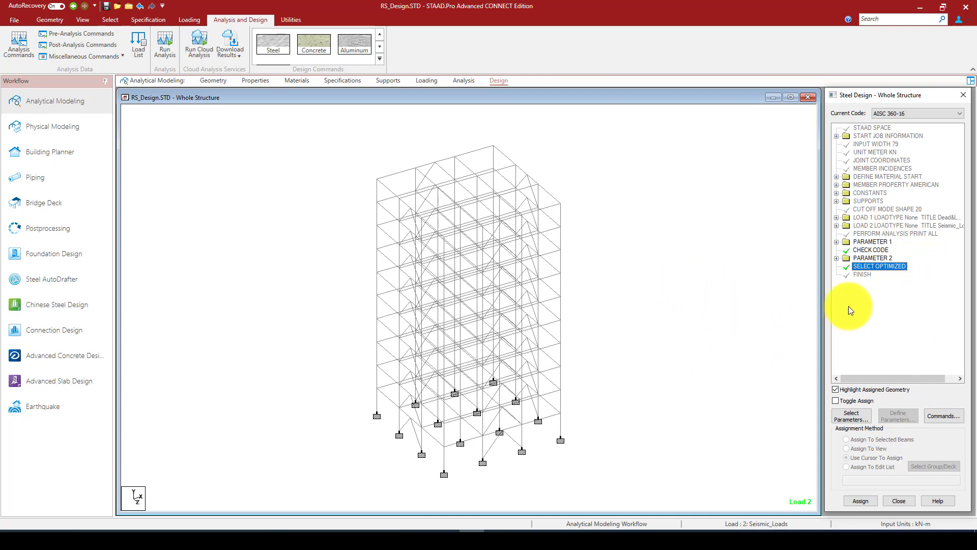
Delete the SELECT OPTIMIZED command from the steel design and highlight the members assigned to CHECK CODE.
right_click(887, 267)
left_click(902, 287)
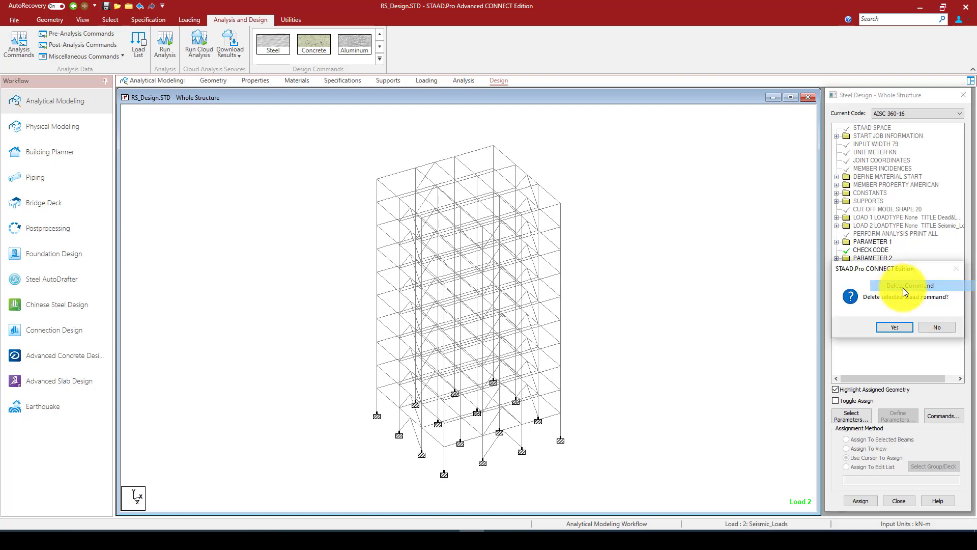
left_click(894, 326)
left_click(872, 249)
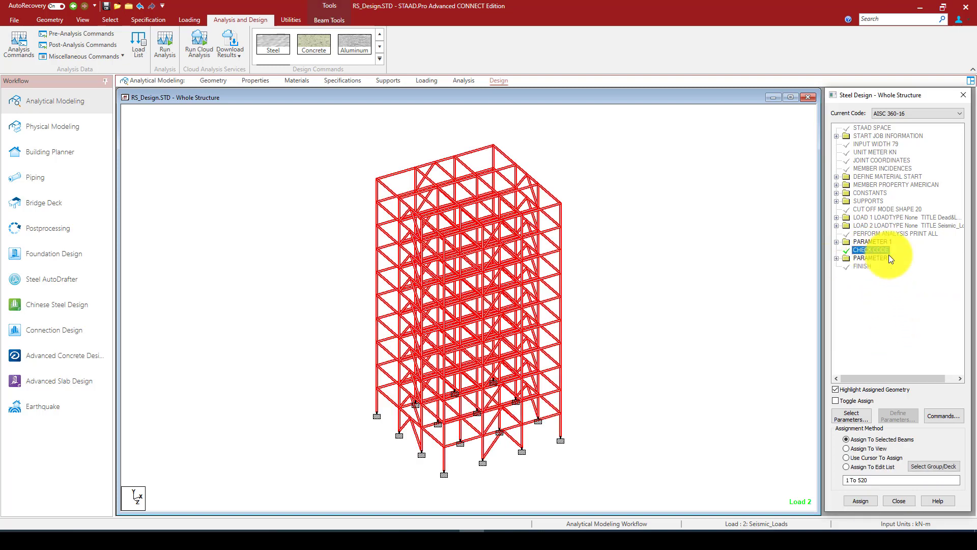
left_click(590, 310)
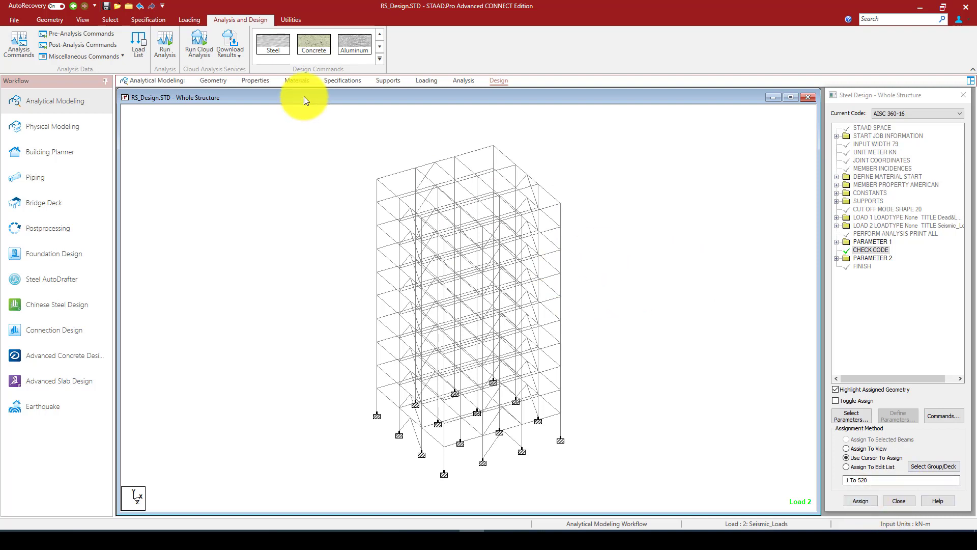
Run the analysis and design, saving the modified structure over the existing results, and open the output file.
left_click(171, 41)
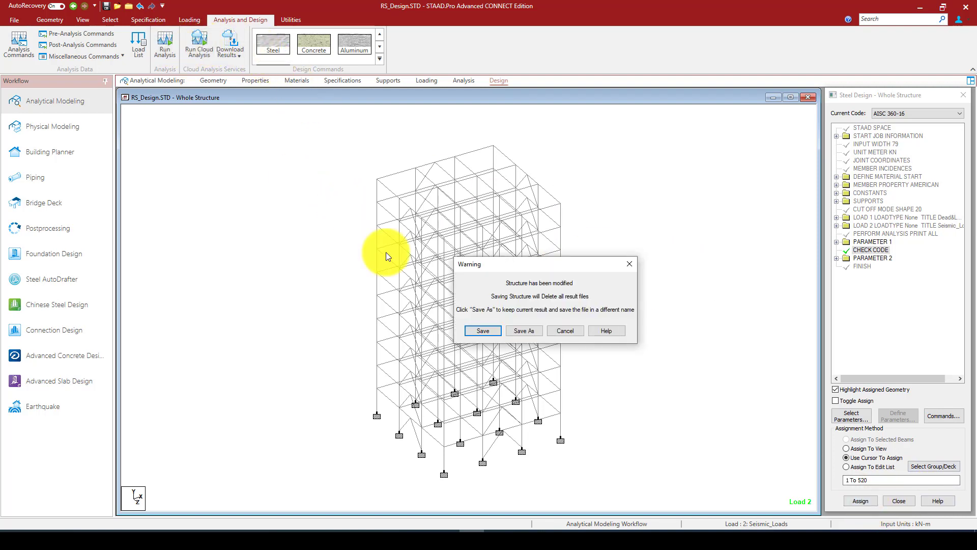
left_click(492, 330)
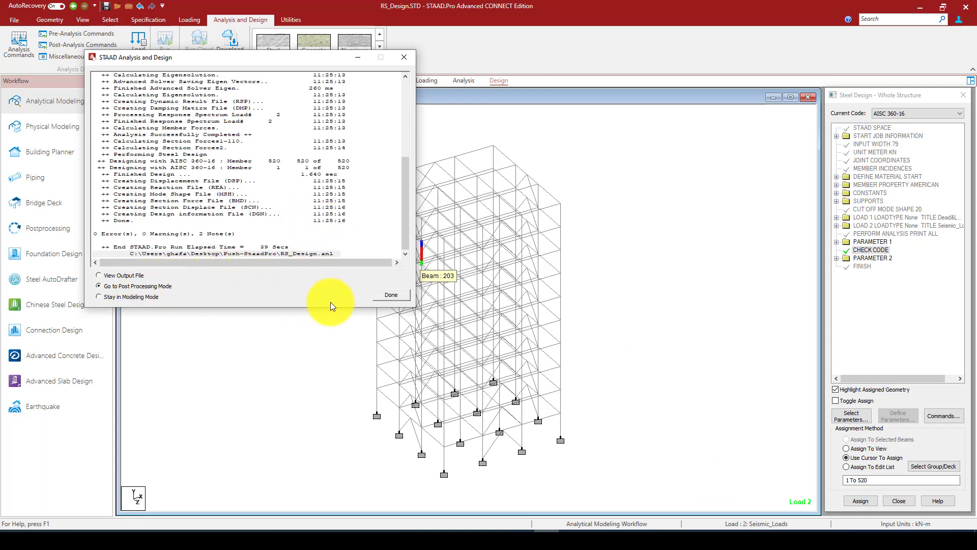
left_click(389, 294)
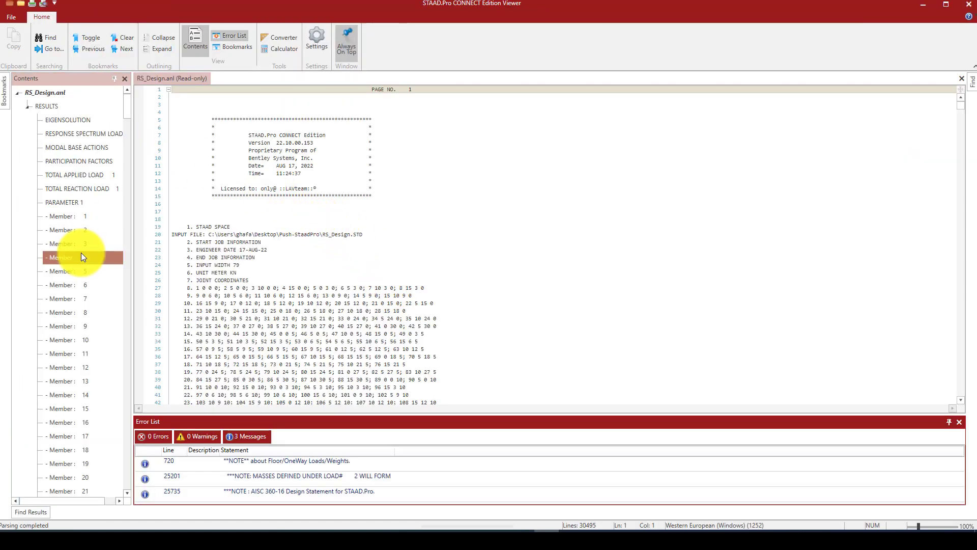
Examine the AISC 360-16 code check results in the output for the first members, from member 1 to 7.
left_click(68, 284)
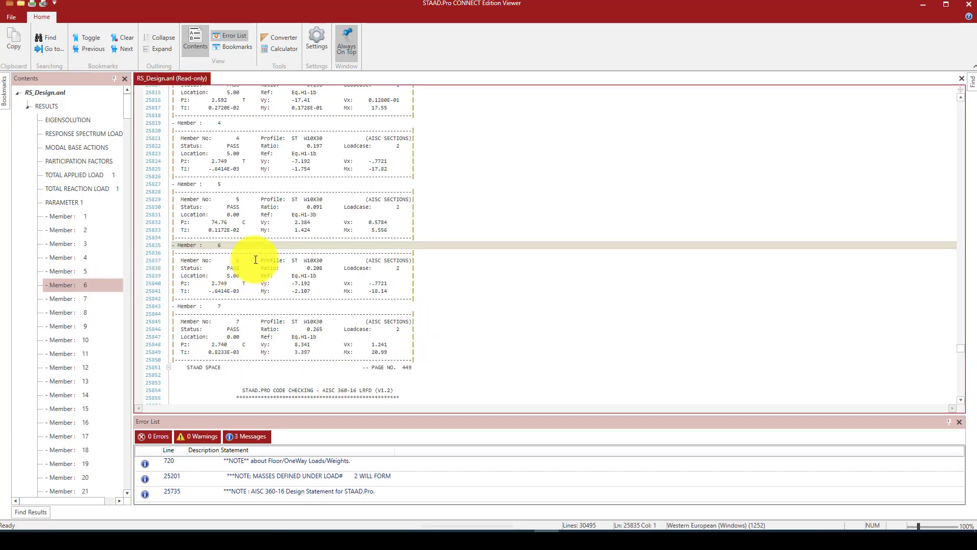
scroll(245, 201, "up", 3)
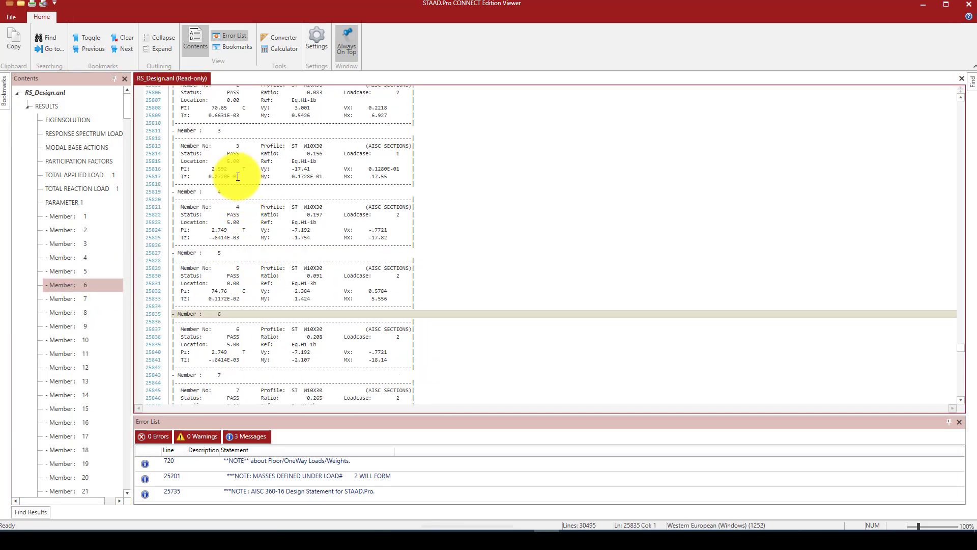
scroll(245, 198, "up", 10)
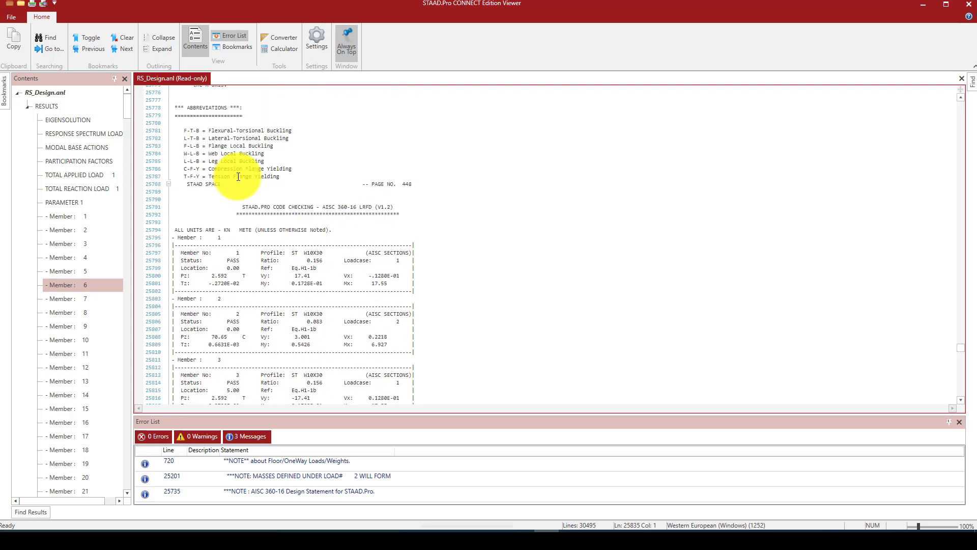
left_click(73, 219)
left_click(72, 242)
scroll(66, 305, "down", 3)
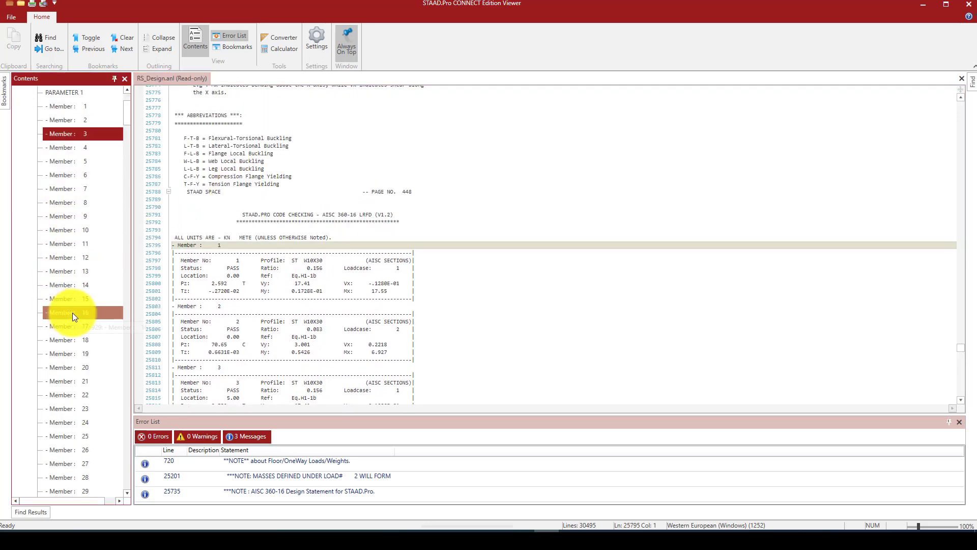
Examine the code check status, ratio and profile from member 16 through the W12X40 members up to member 37.
left_click(69, 313)
scroll(286, 298, "down", 3)
scroll(285, 299, "down", 14)
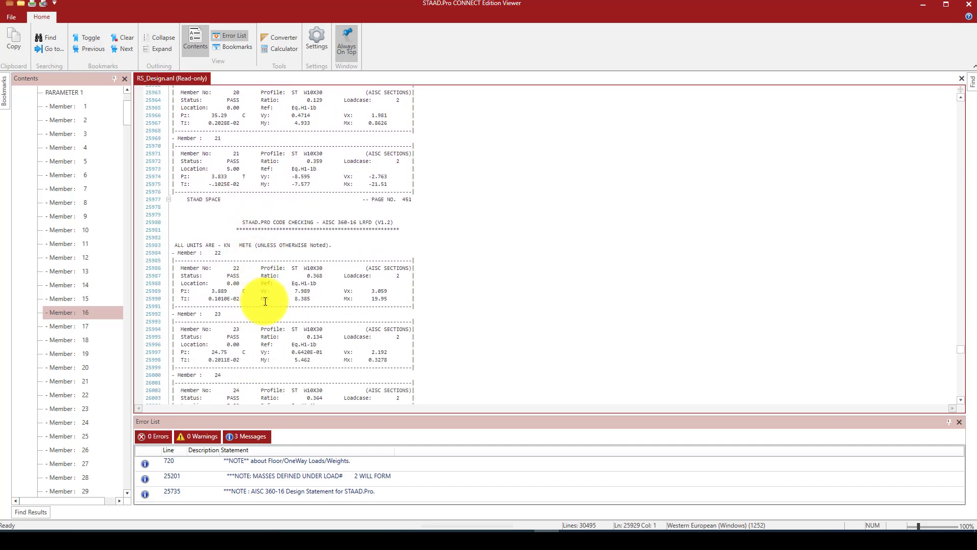
scroll(250, 306, "down", 17)
scroll(235, 302, "down", 20)
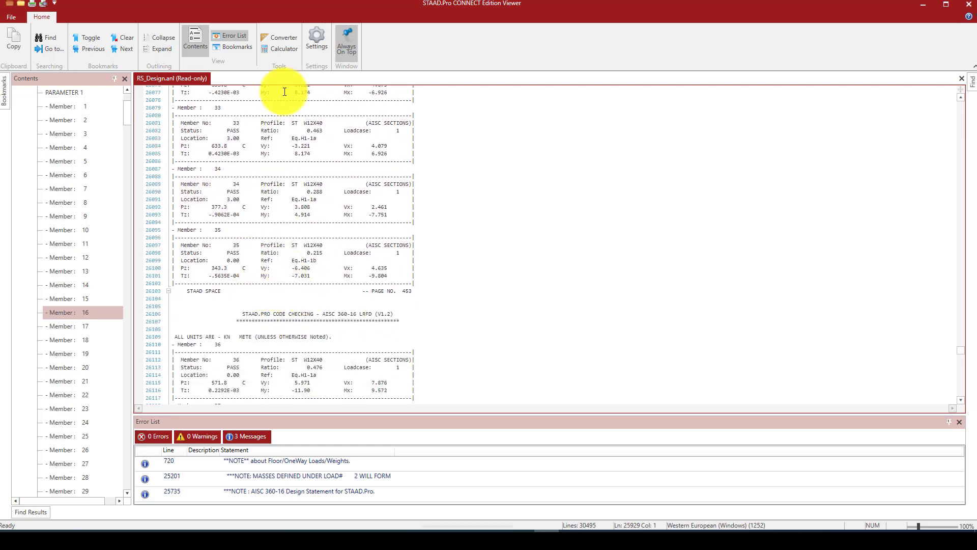
scroll(280, 249, "down", 3)
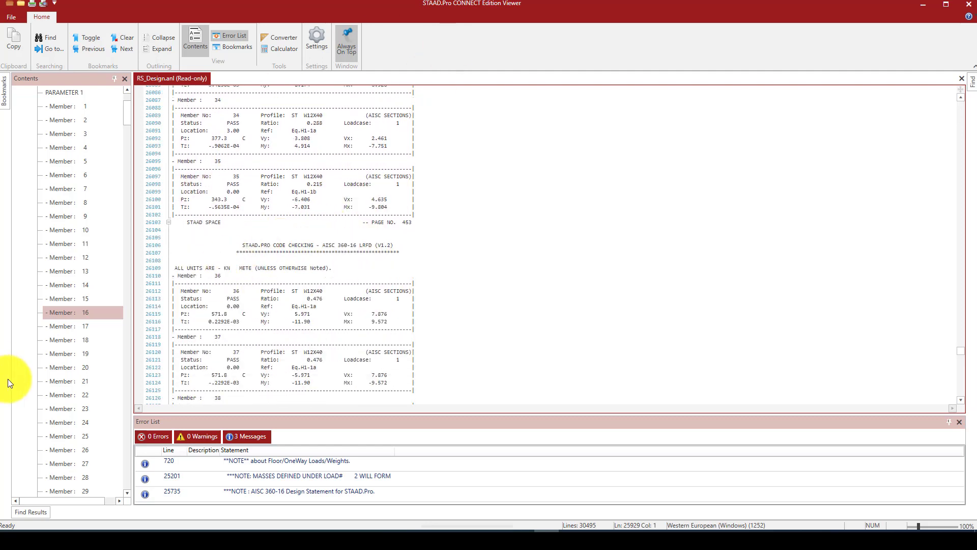
Review the code check results from member 22 to the members in the forties, and close the output viewer.
left_click(26, 411)
left_click(87, 397)
scroll(392, 236, "down", 10)
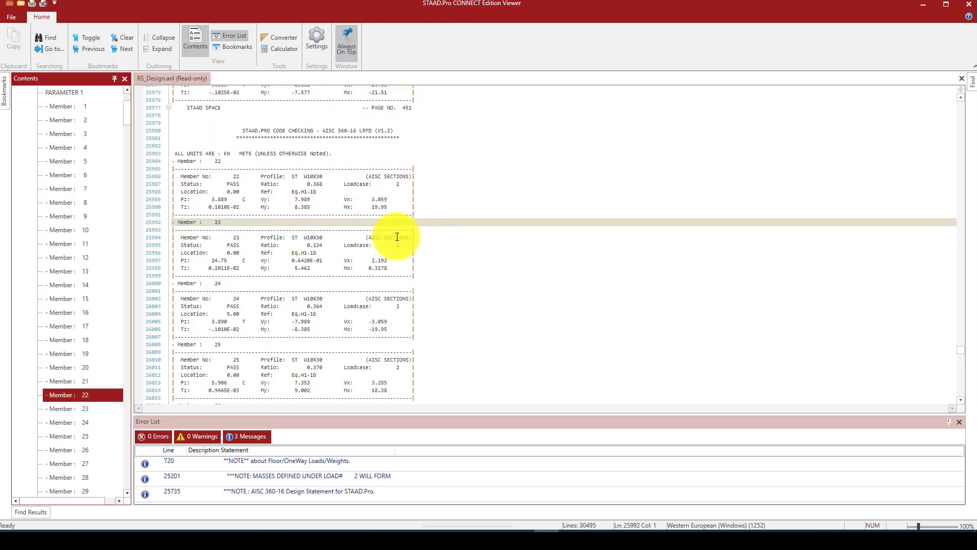
scroll(230, 315, "down", 3)
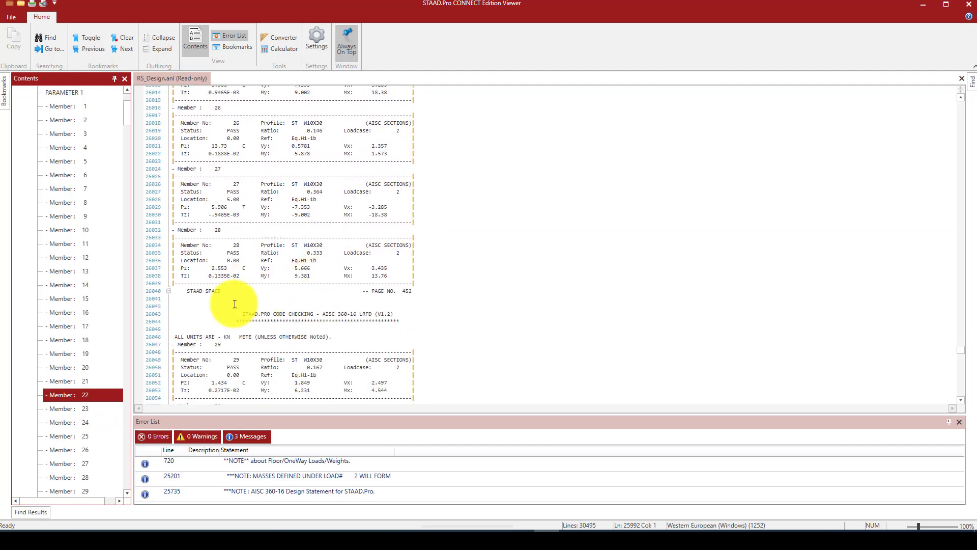
scroll(341, 319, "down", 4)
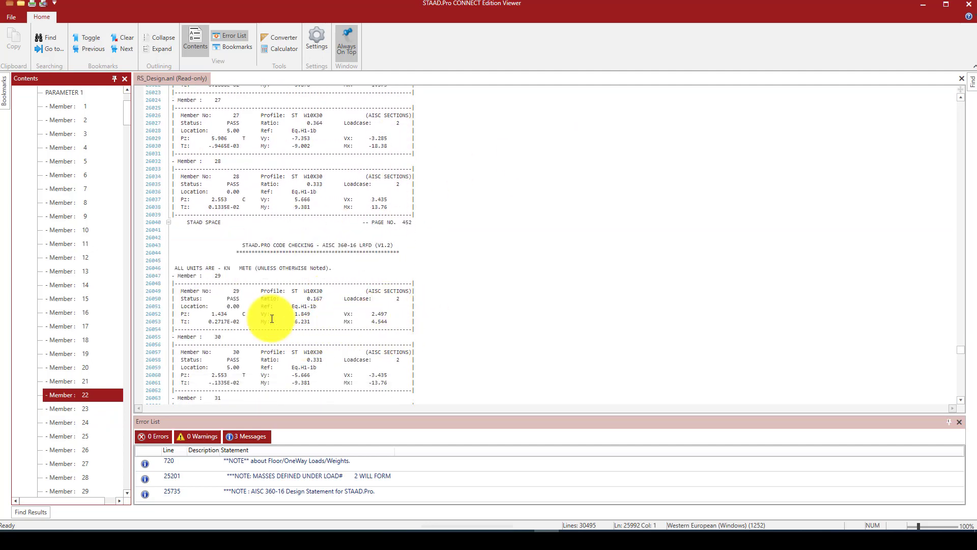
scroll(313, 370, "down", 4)
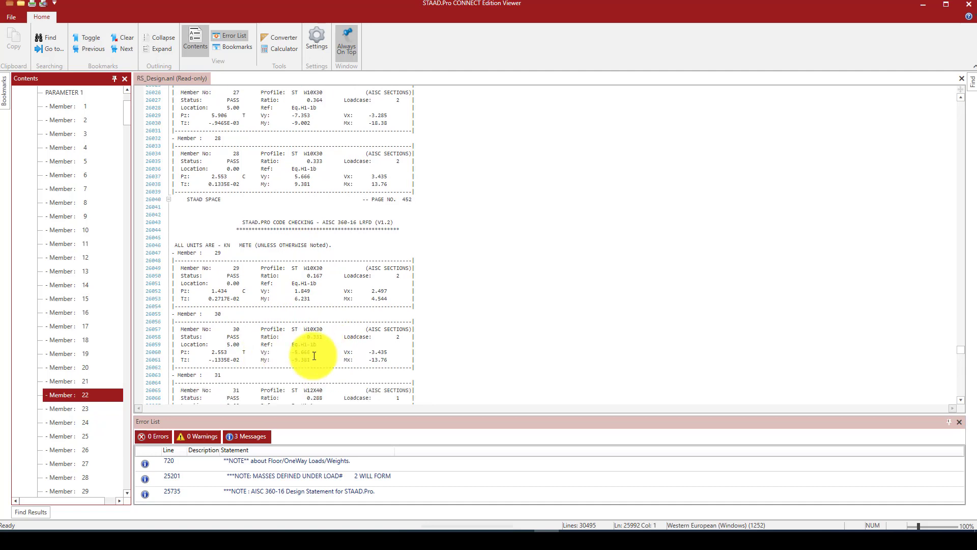
scroll(313, 351, "down", 20)
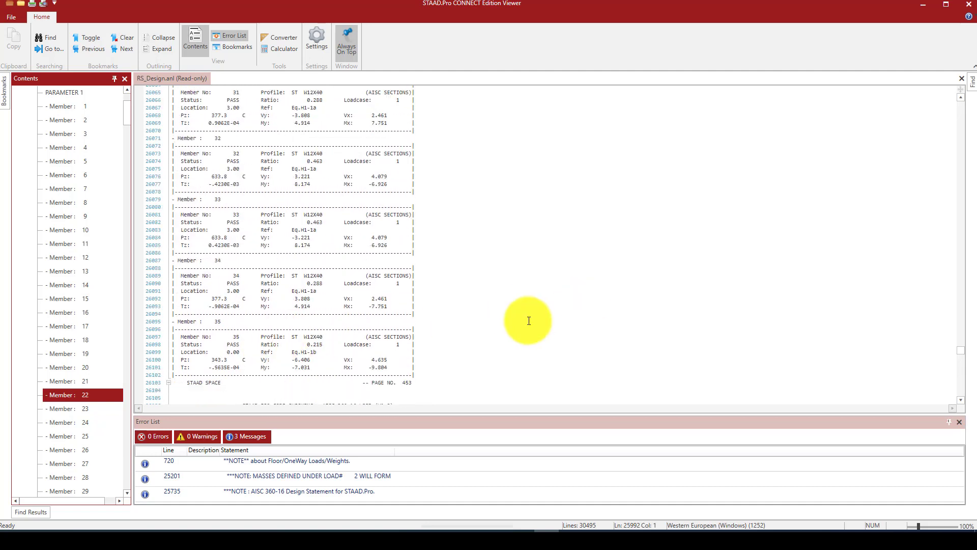
scroll(316, 306, "down", 11)
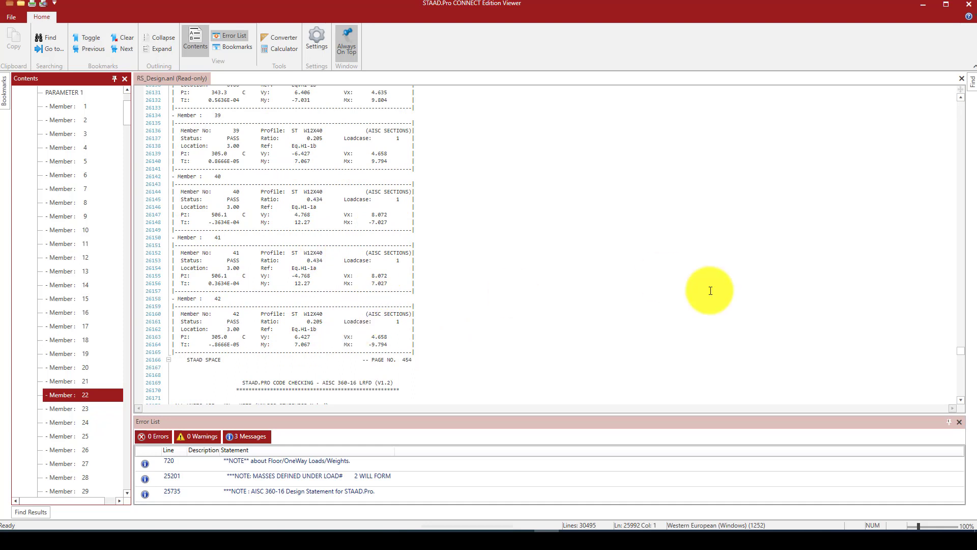
left_click(522, 539)
scroll(270, 265, "down", 4)
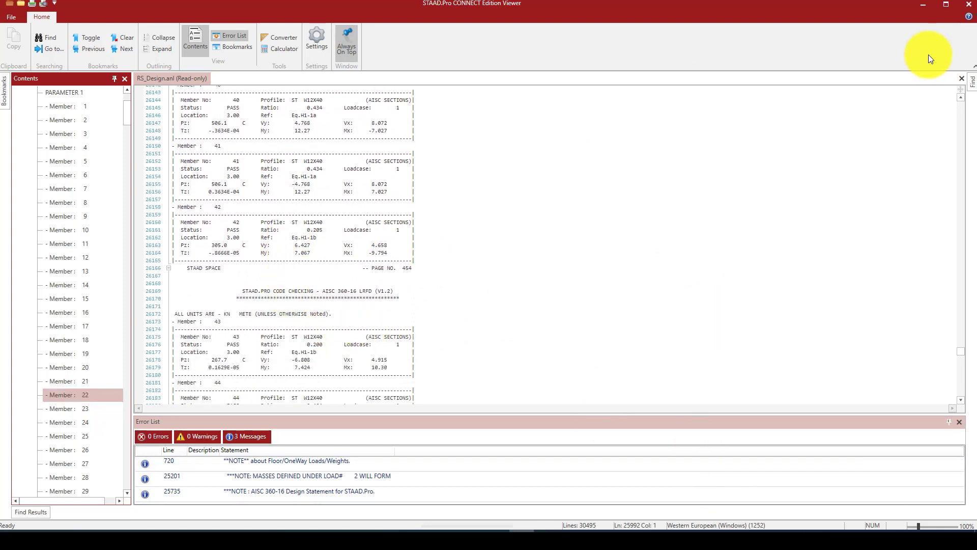
left_click(968, 3)
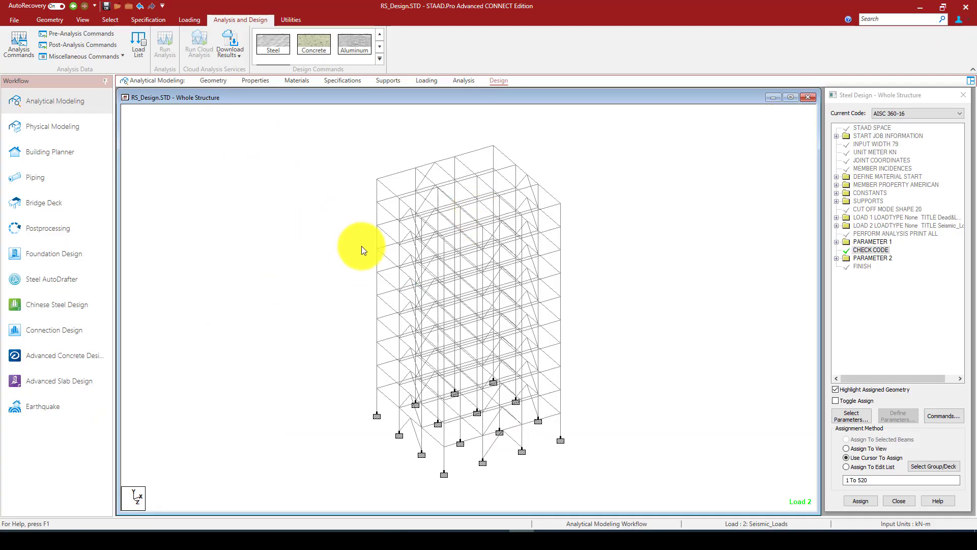